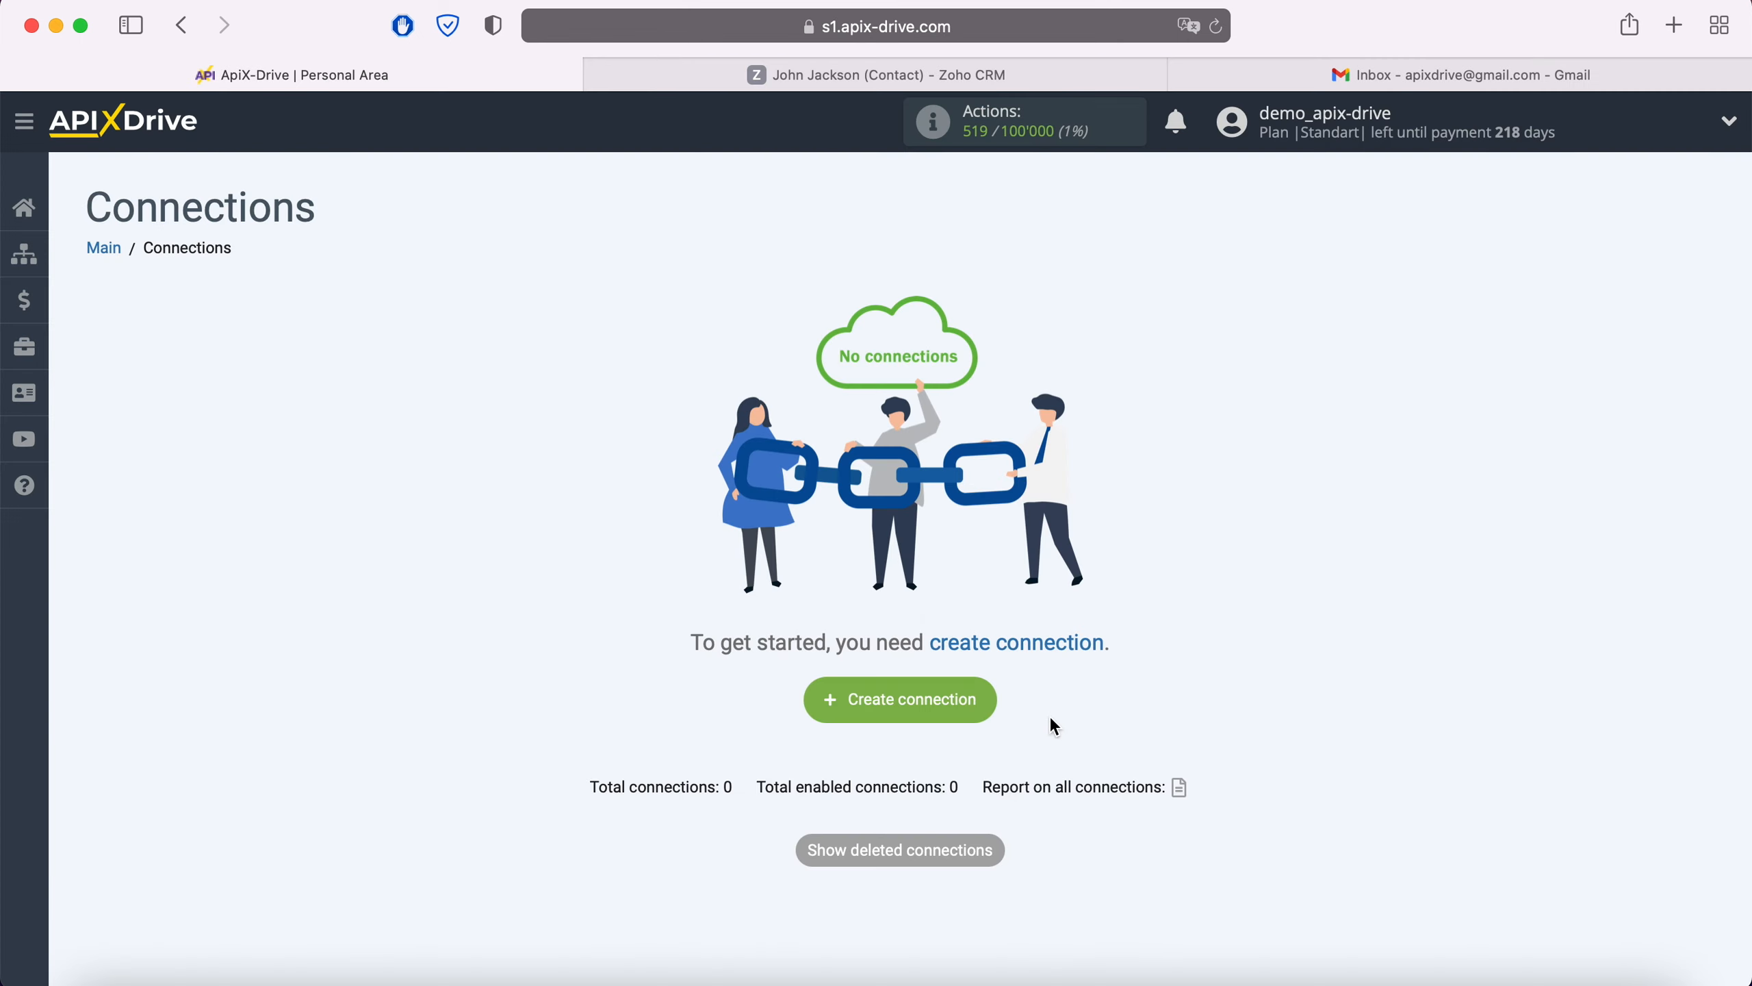
# Create a new connection and choose Zoho CRM as its data source system.
pyautogui.click(969, 698)
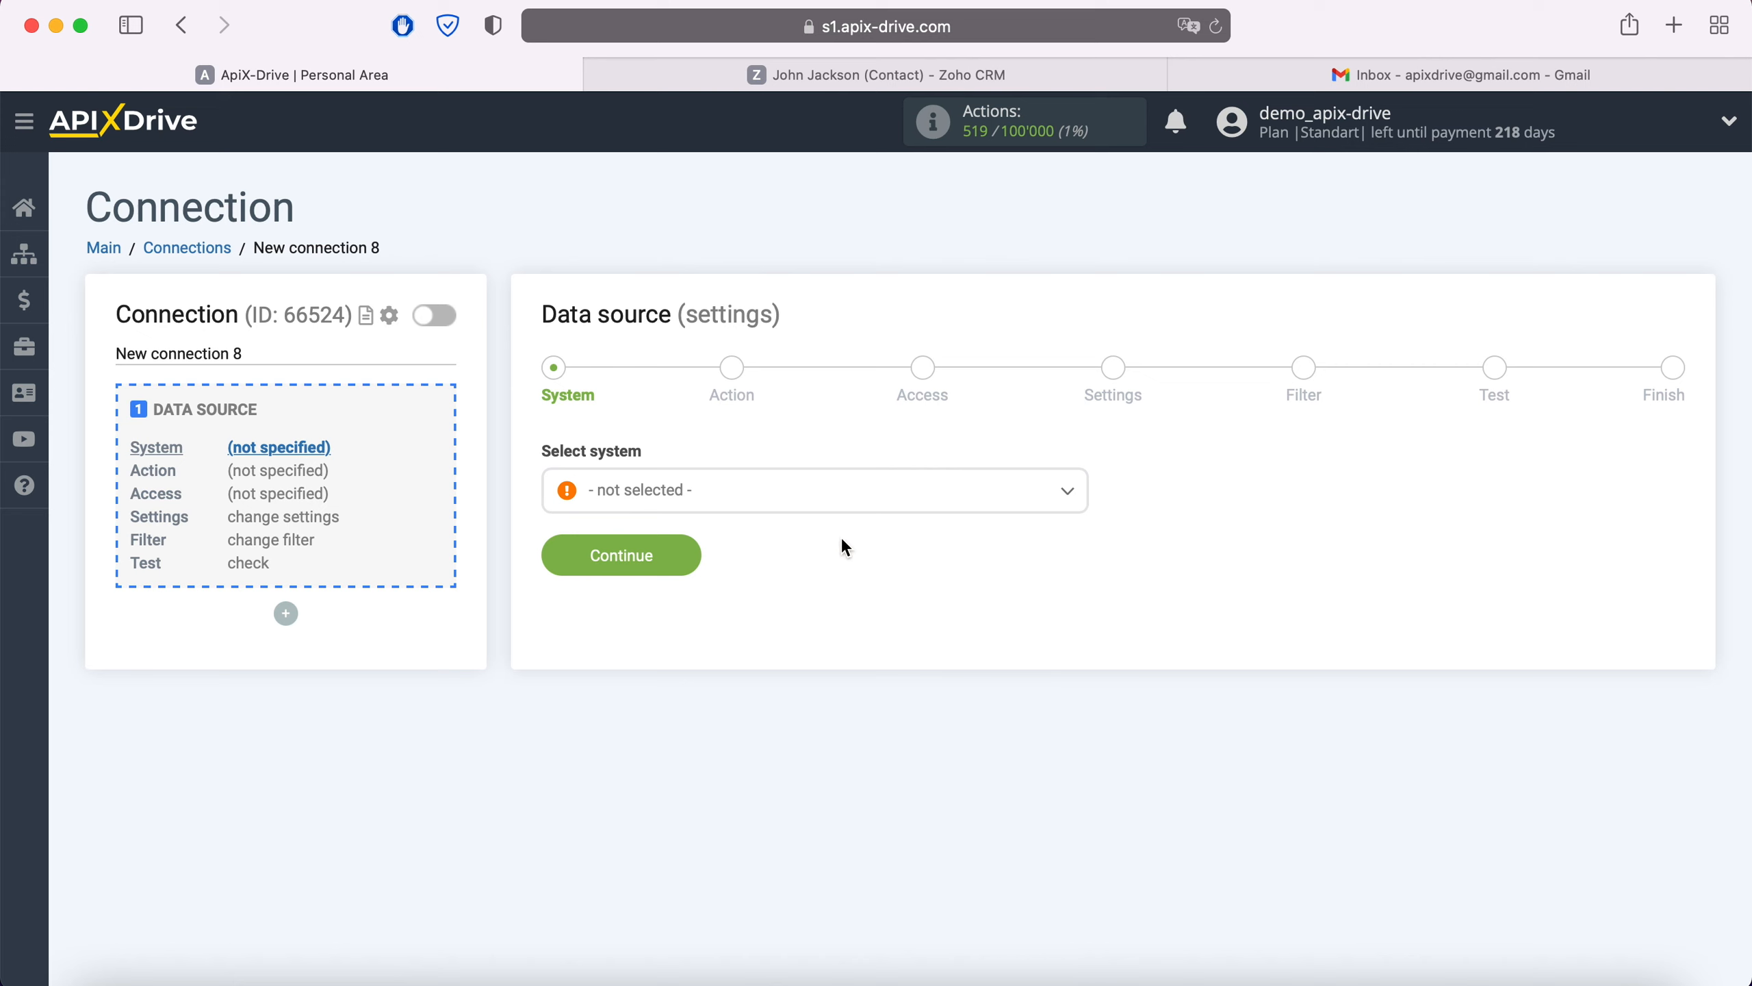
pyautogui.click(821, 492)
pyautogui.scroll(-3, 842, 692)
pyautogui.scroll(-15, 846, 695)
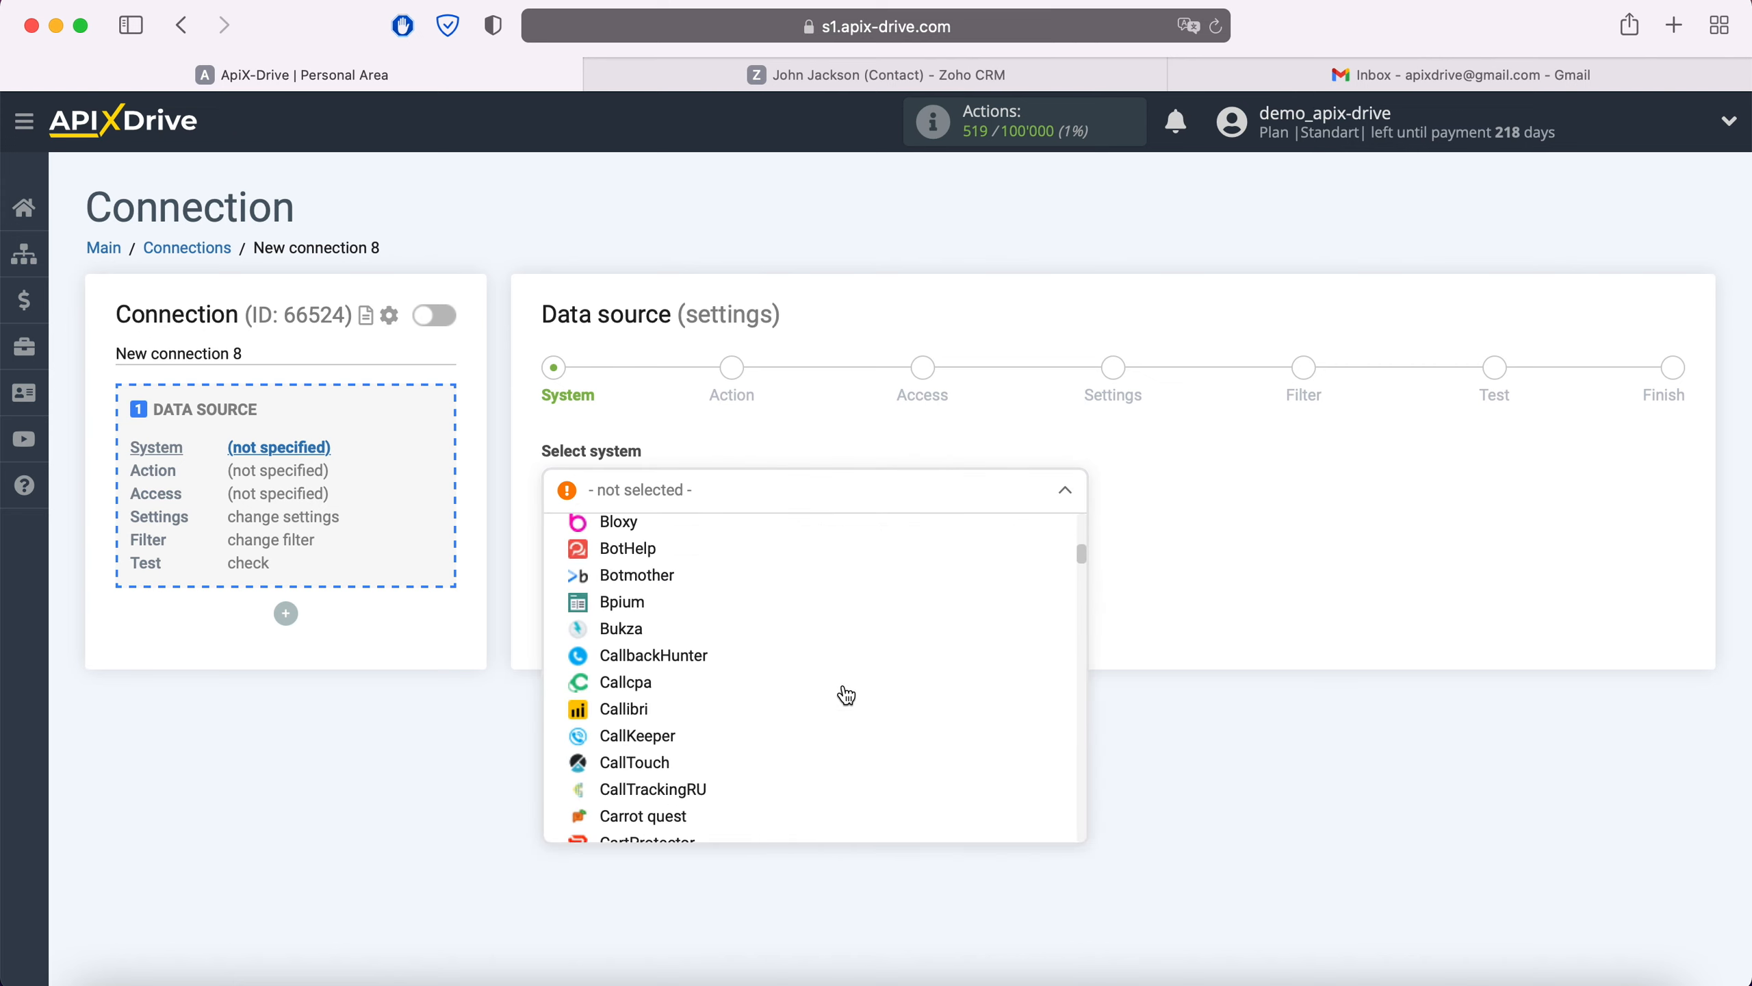
pyautogui.scroll(-15, 846, 694)
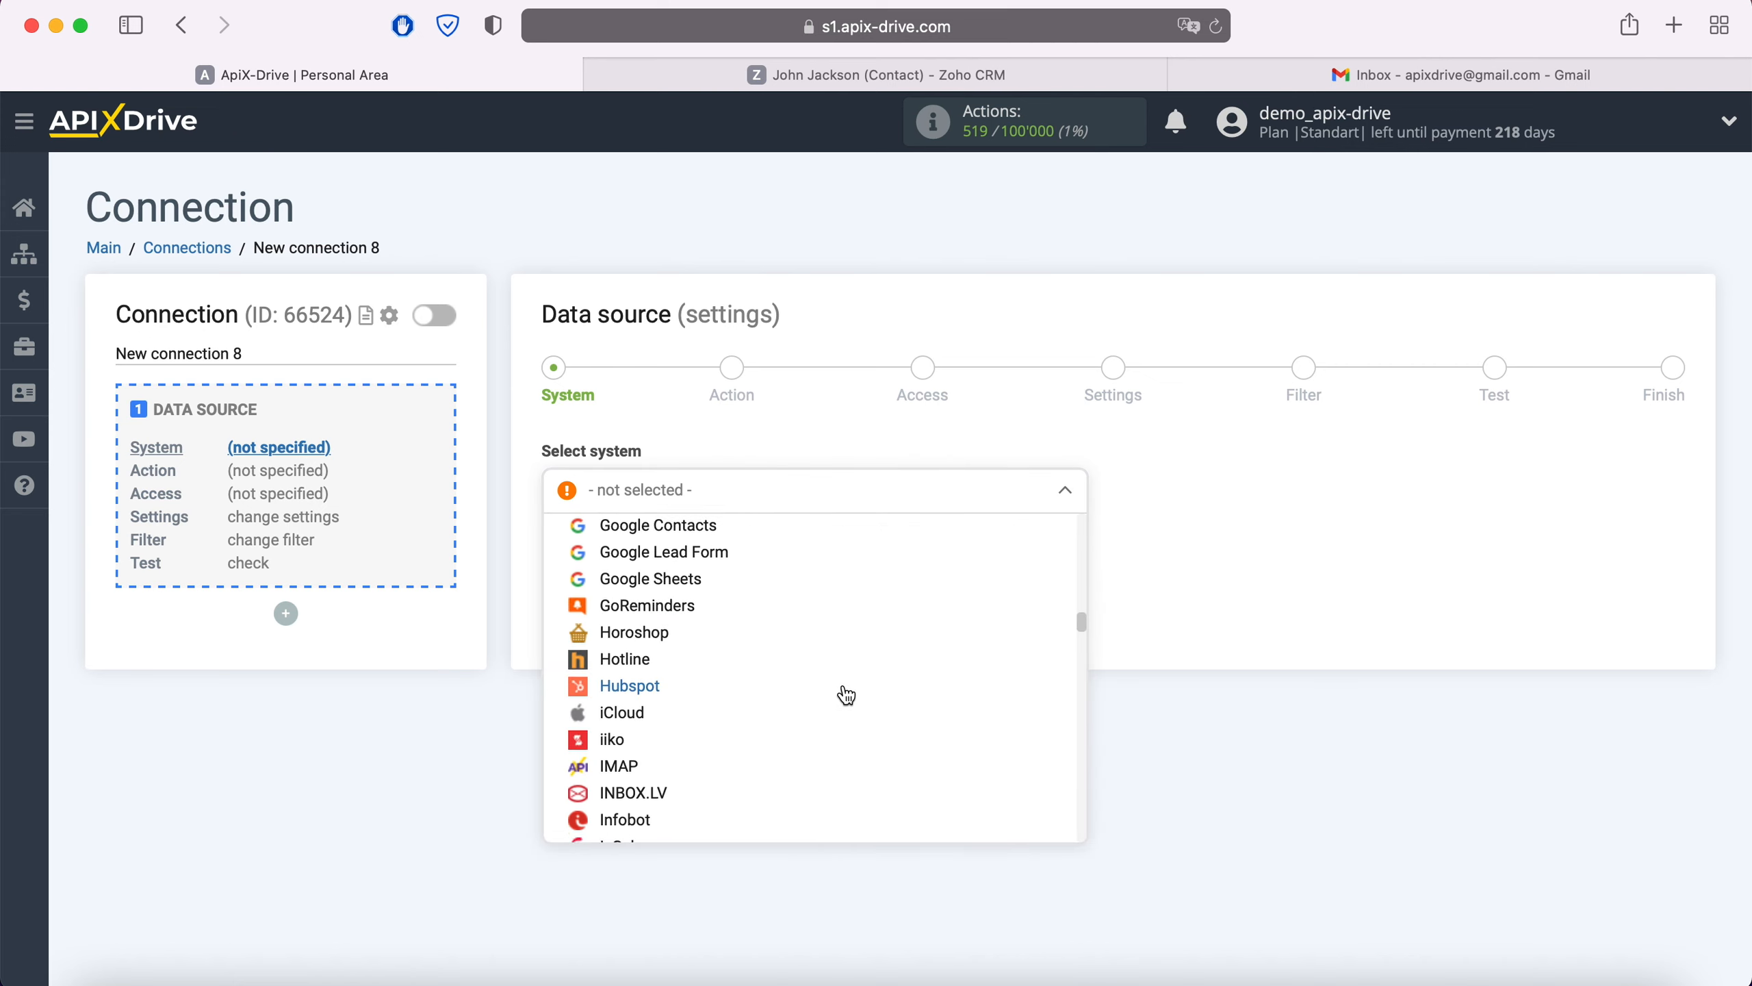
pyautogui.scroll(-15, 847, 694)
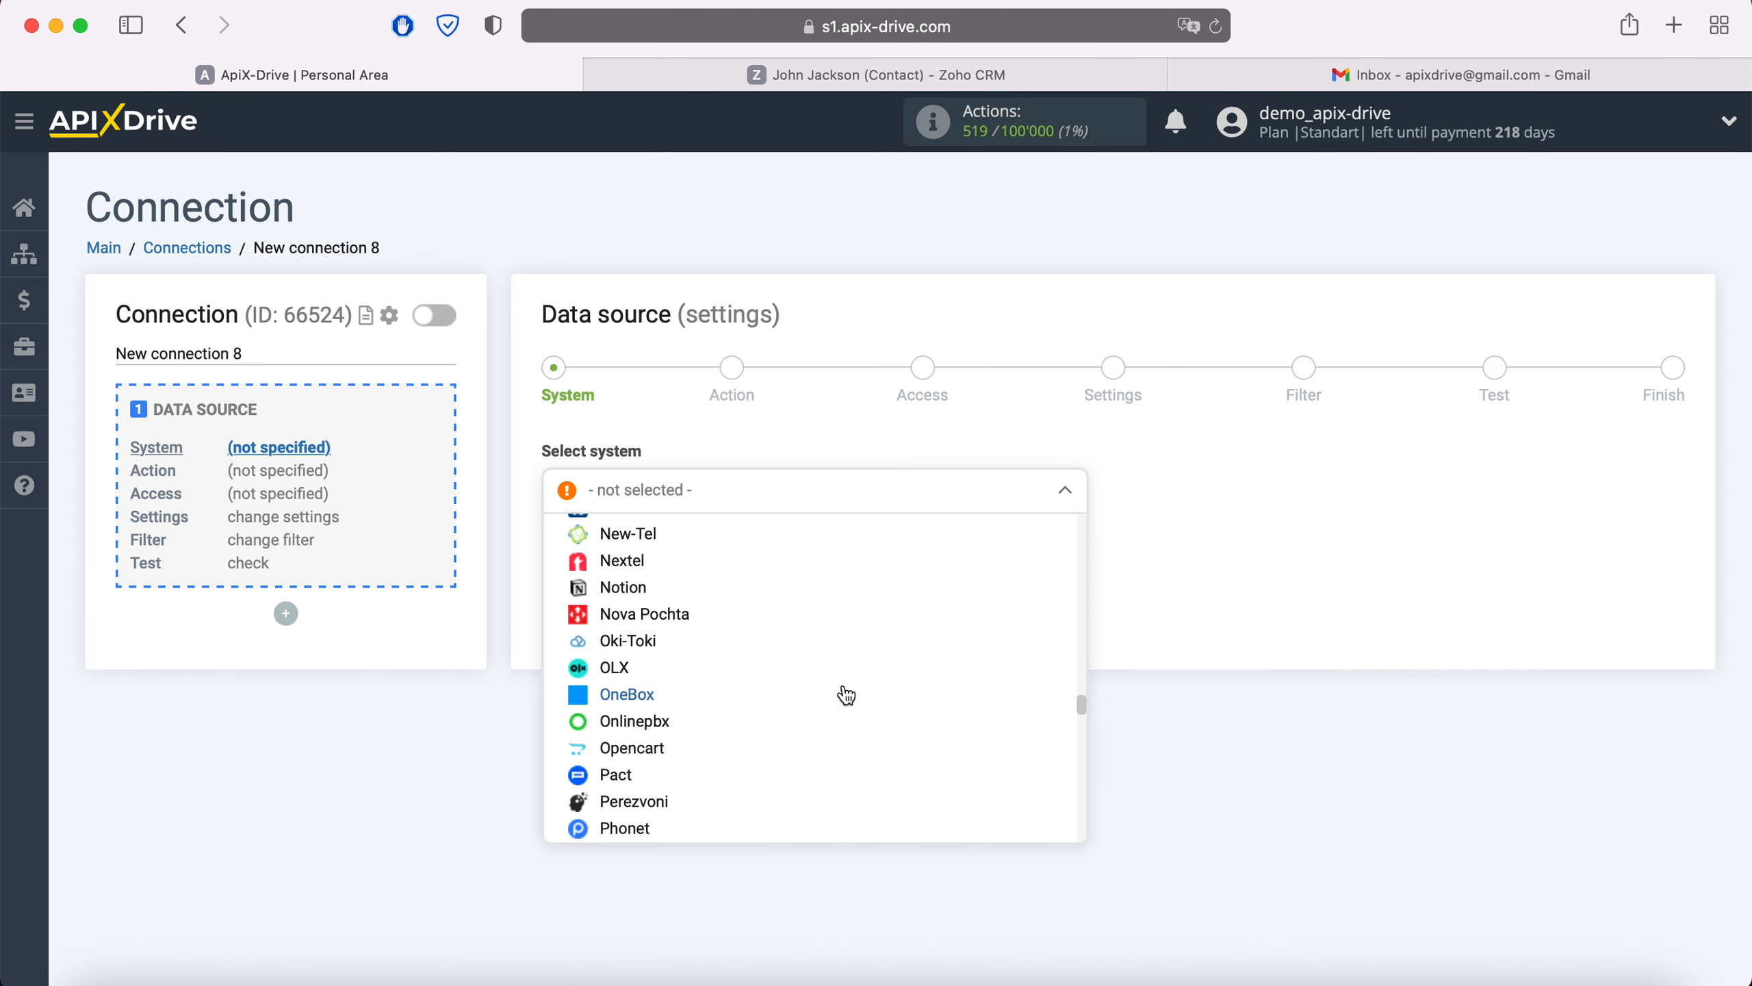
pyautogui.scroll(-15, 847, 695)
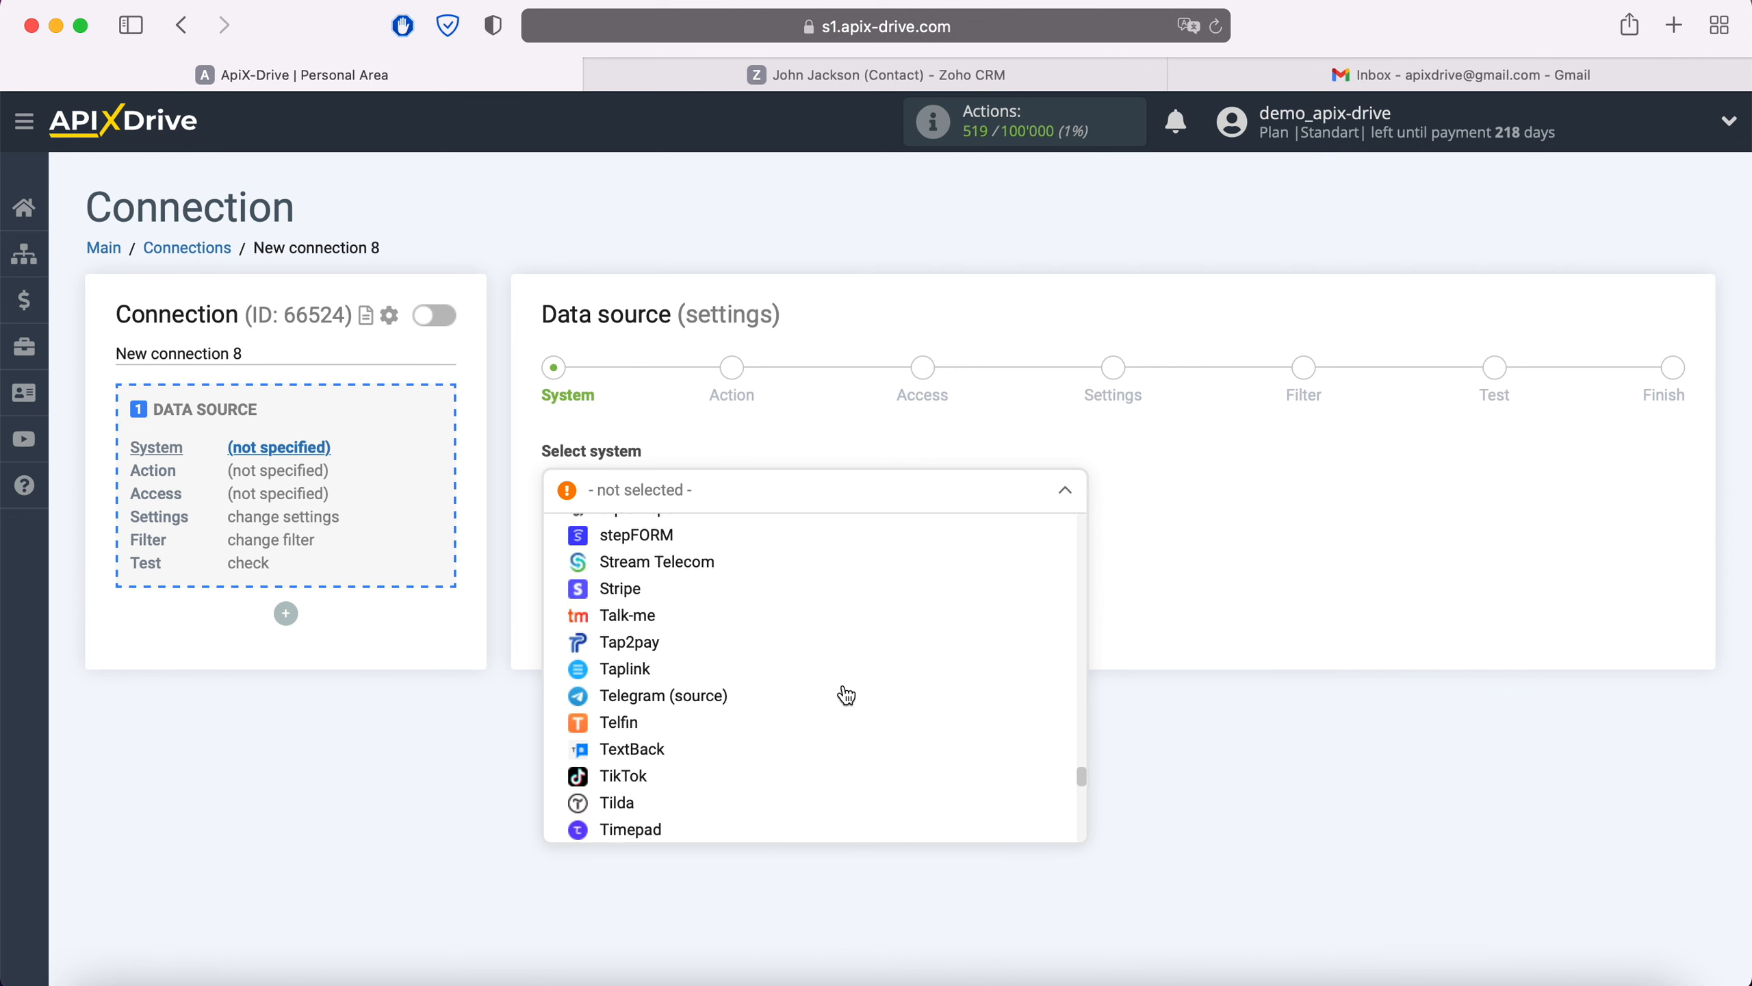
pyautogui.scroll(-5, 846, 694)
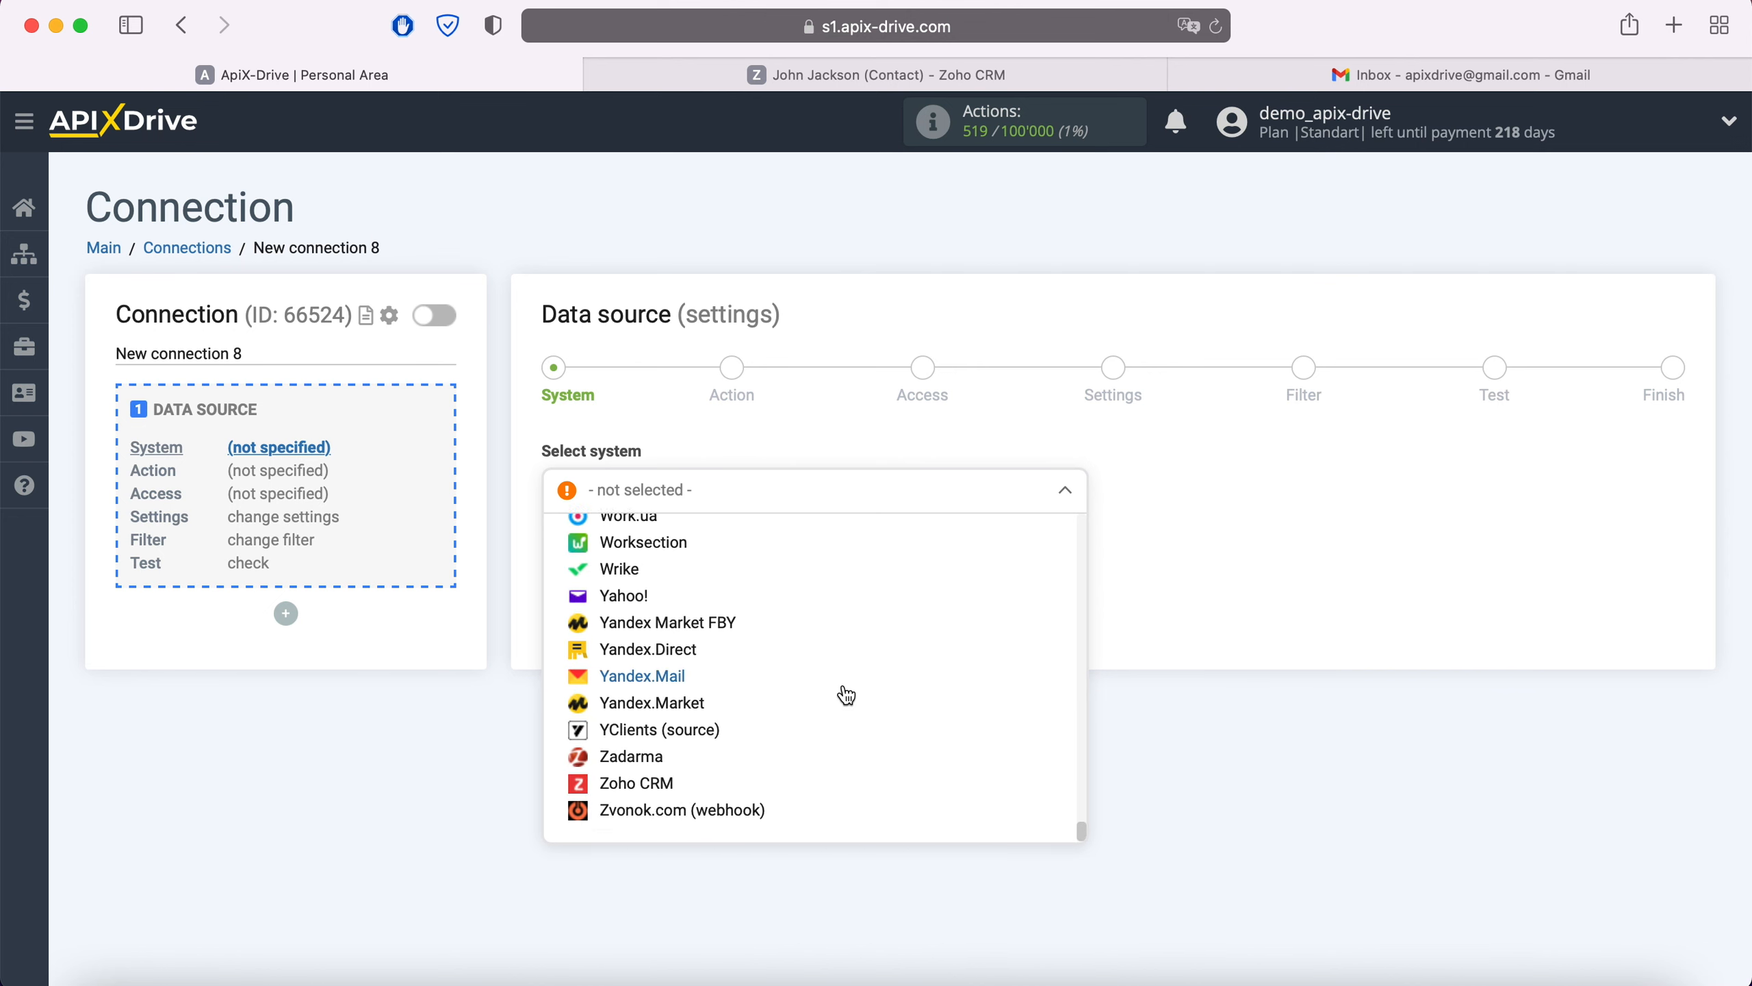
pyautogui.click(650, 794)
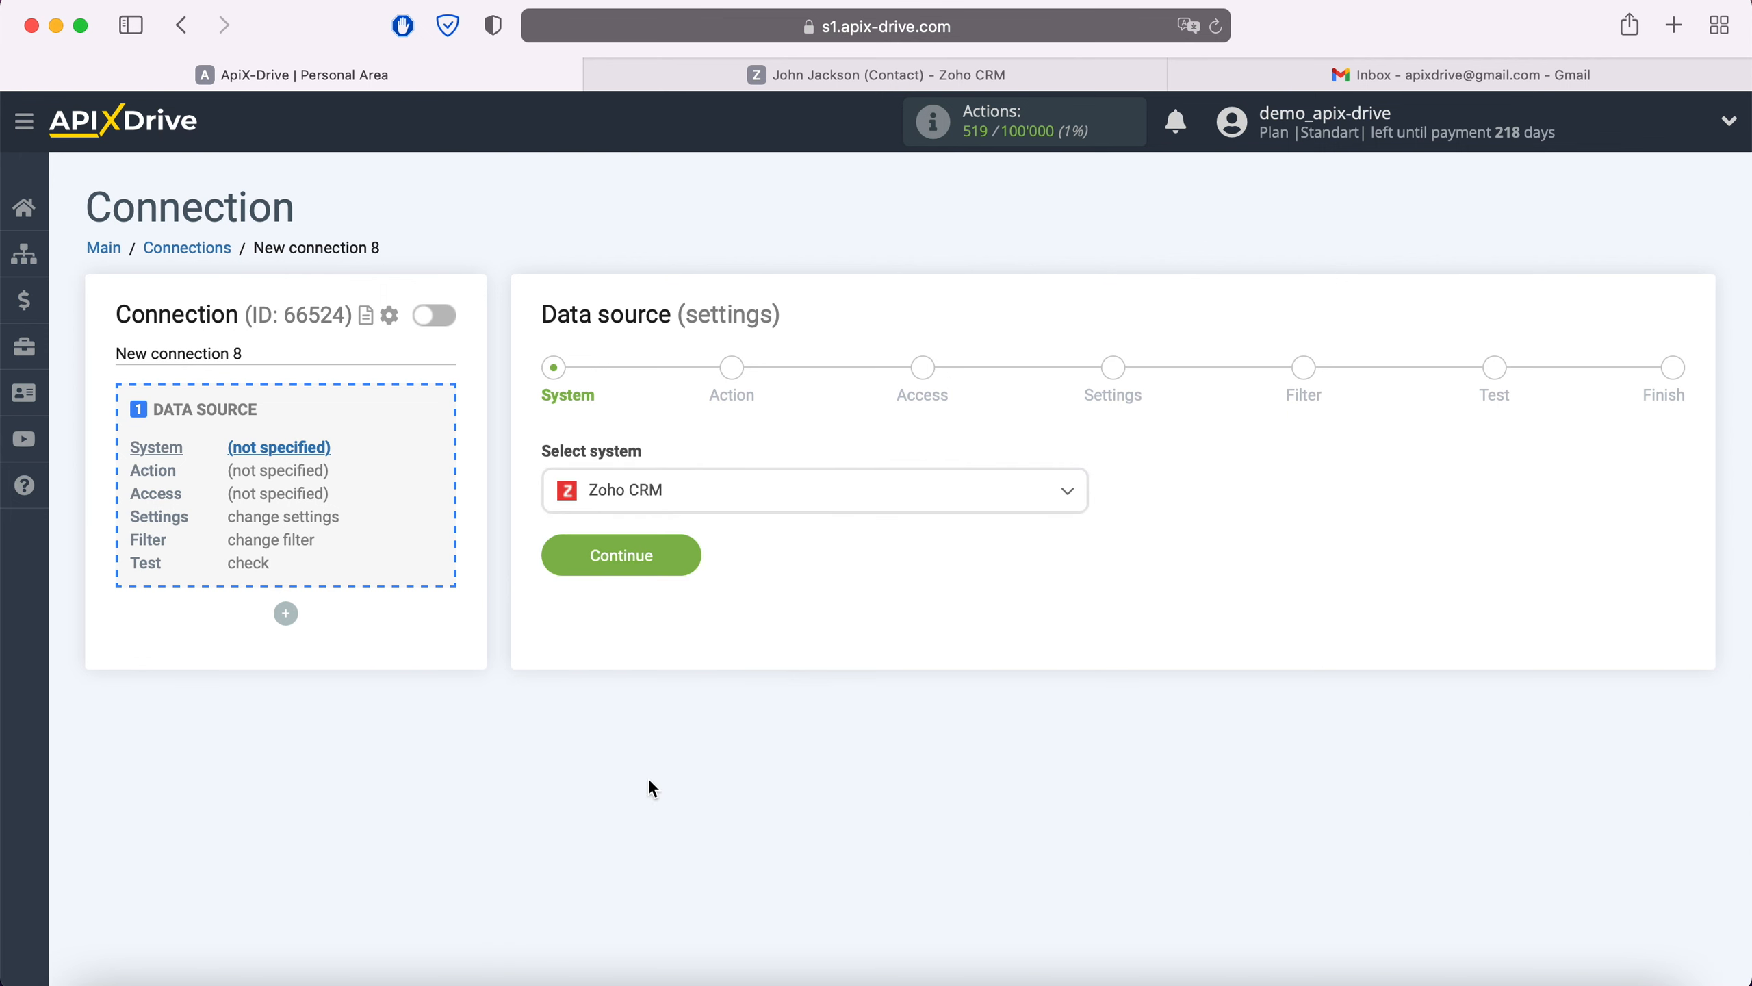
pyautogui.click(684, 551)
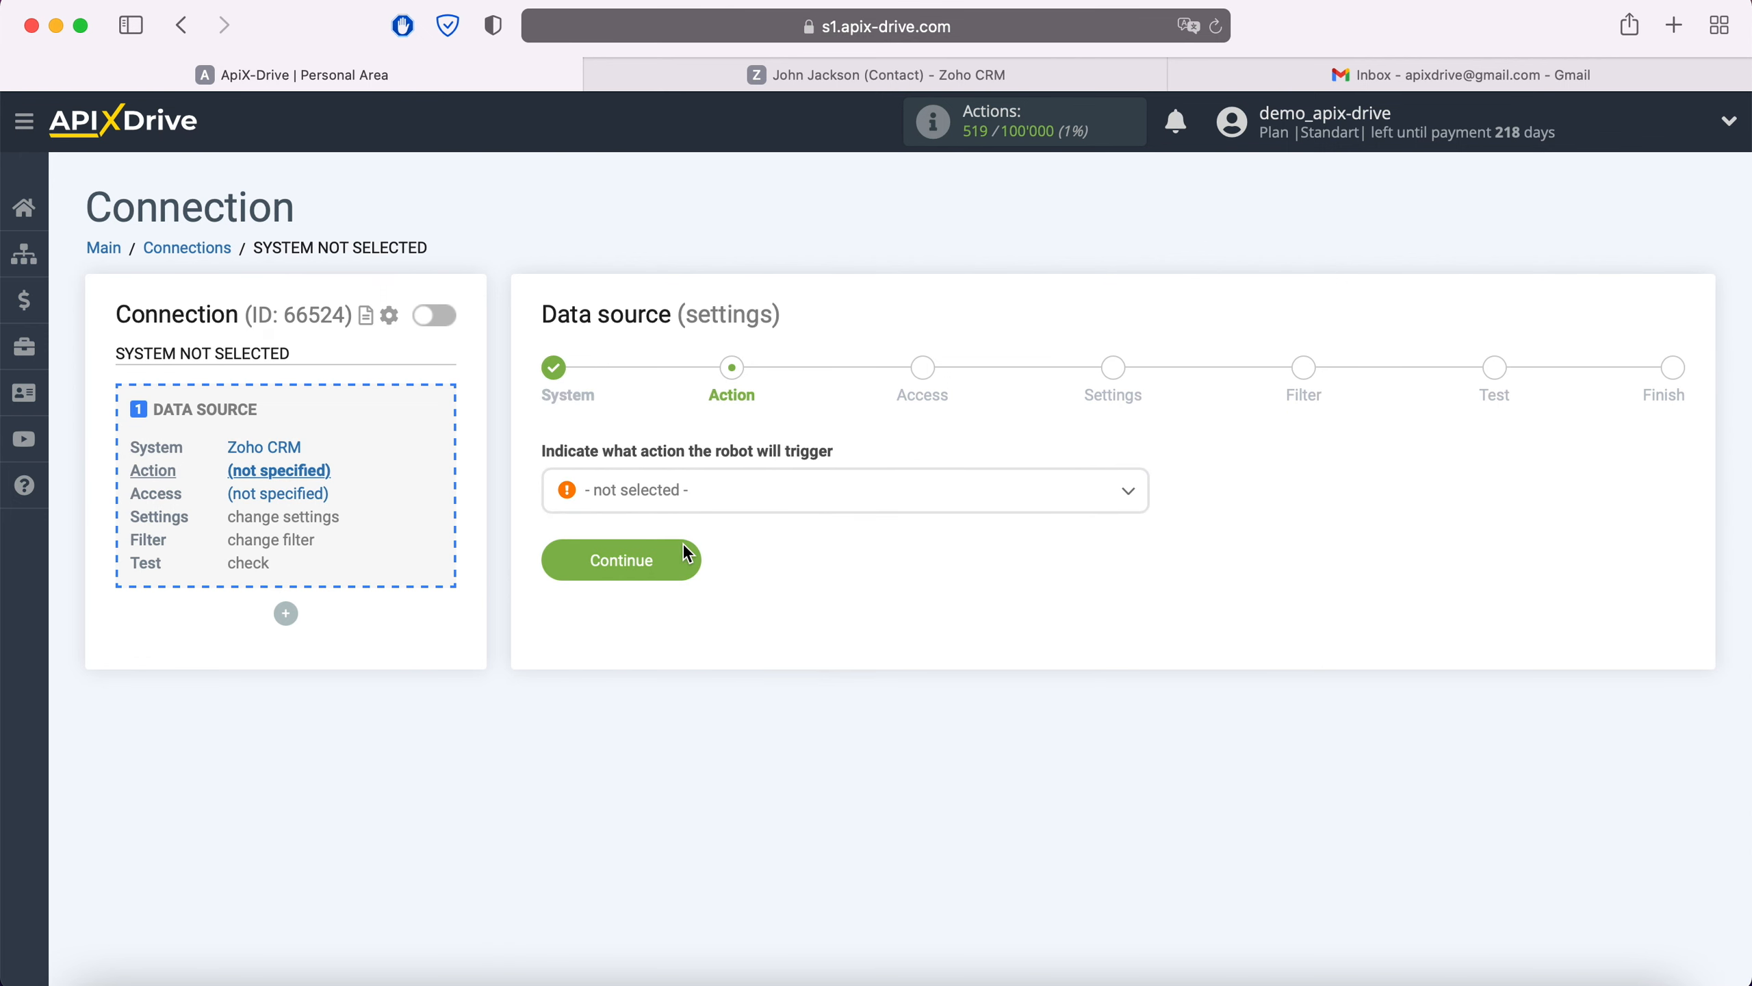
# Set the Zoho CRM source action to Get Contacts (new).
pyautogui.click(716, 511)
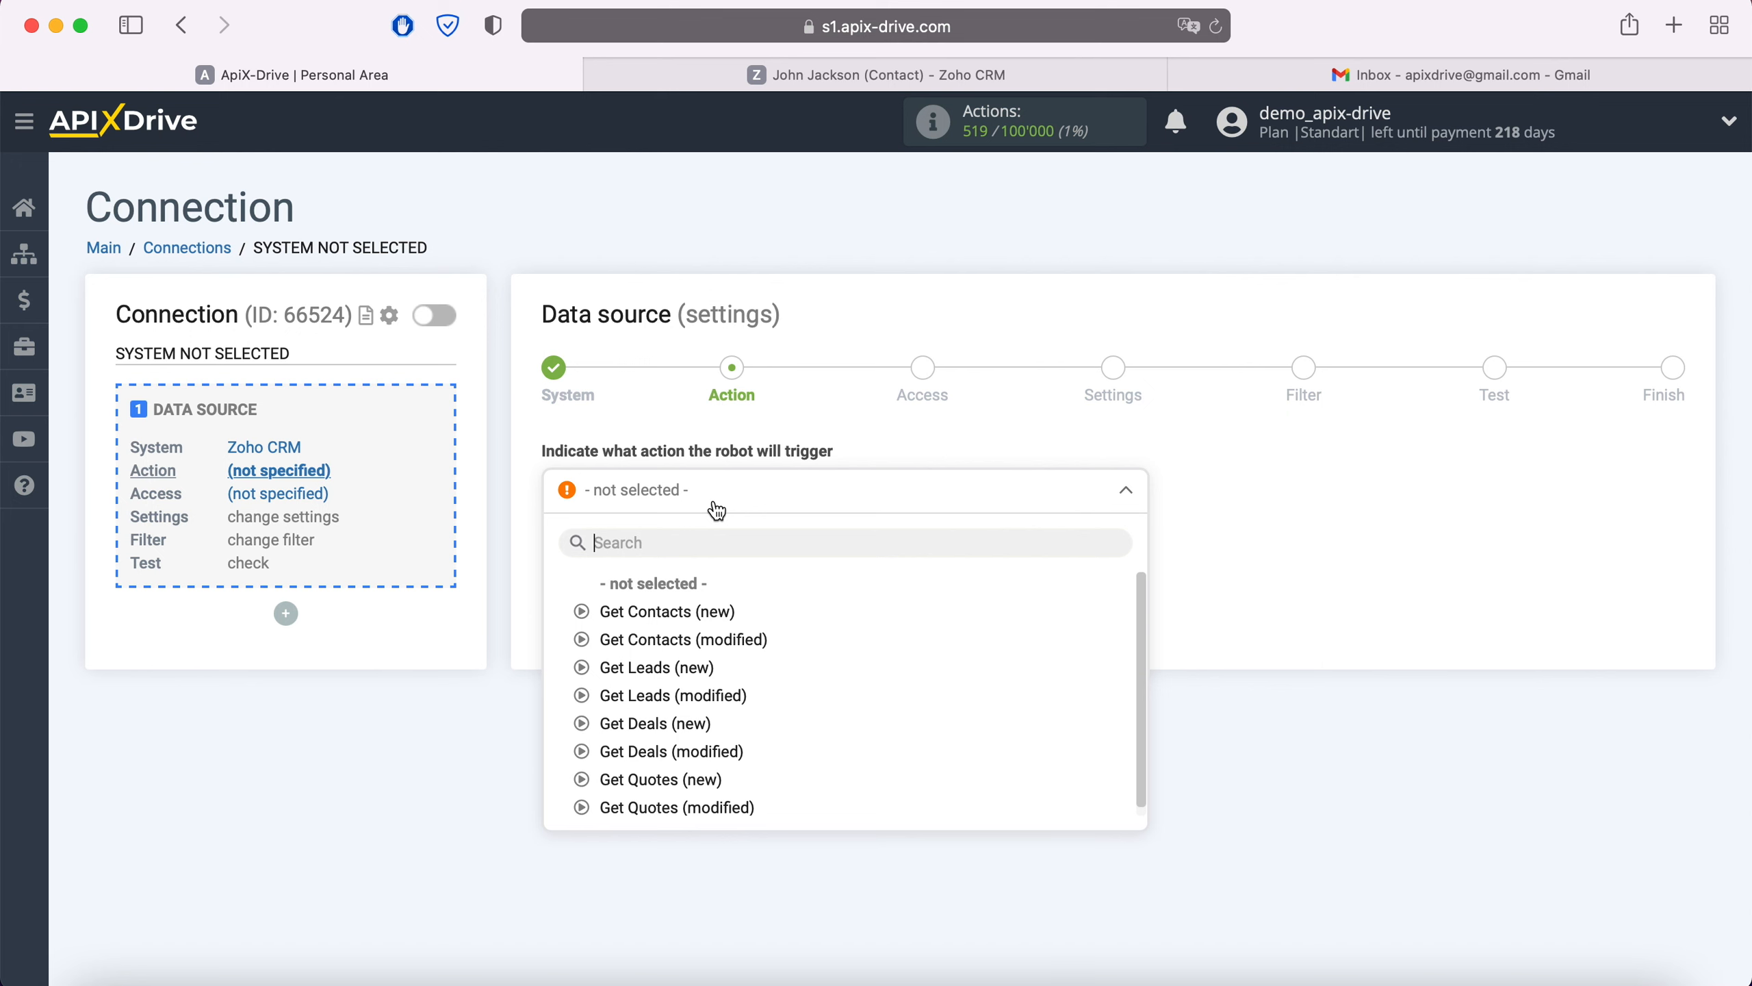
pyautogui.click(705, 610)
pyautogui.click(685, 559)
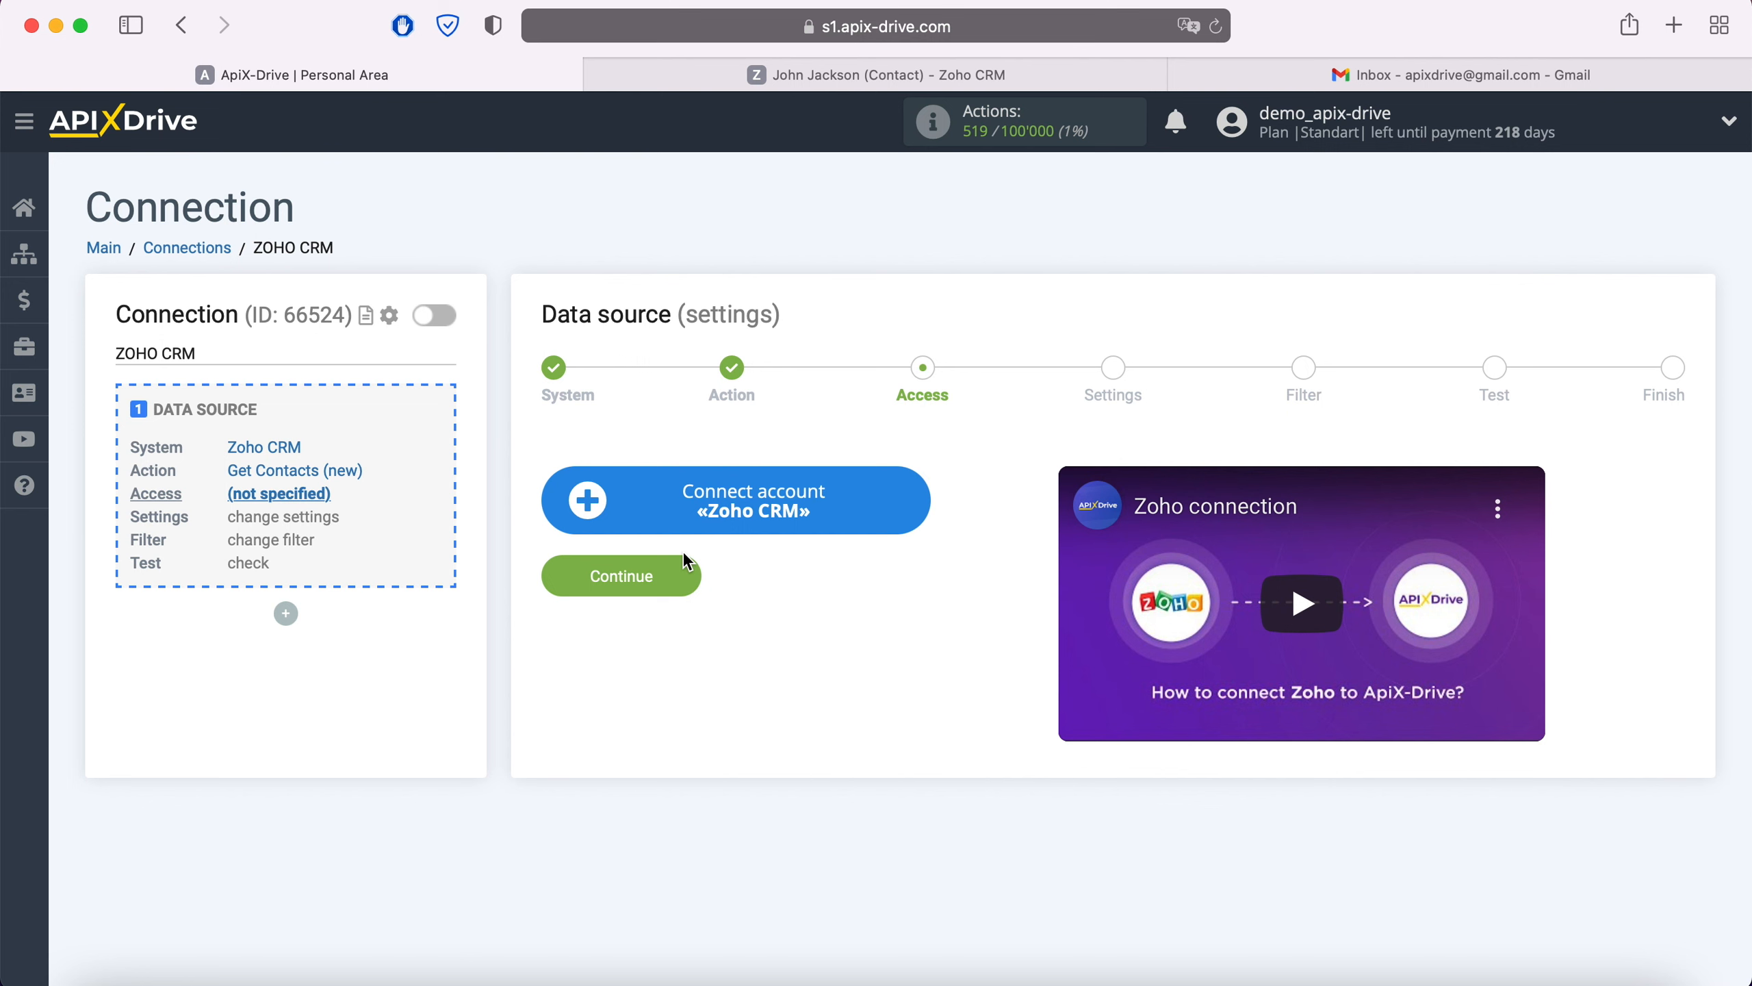
# Sign in to Zoho with the account e-mail and password, and allow ApiX Drive access.
pyautogui.click(917, 502)
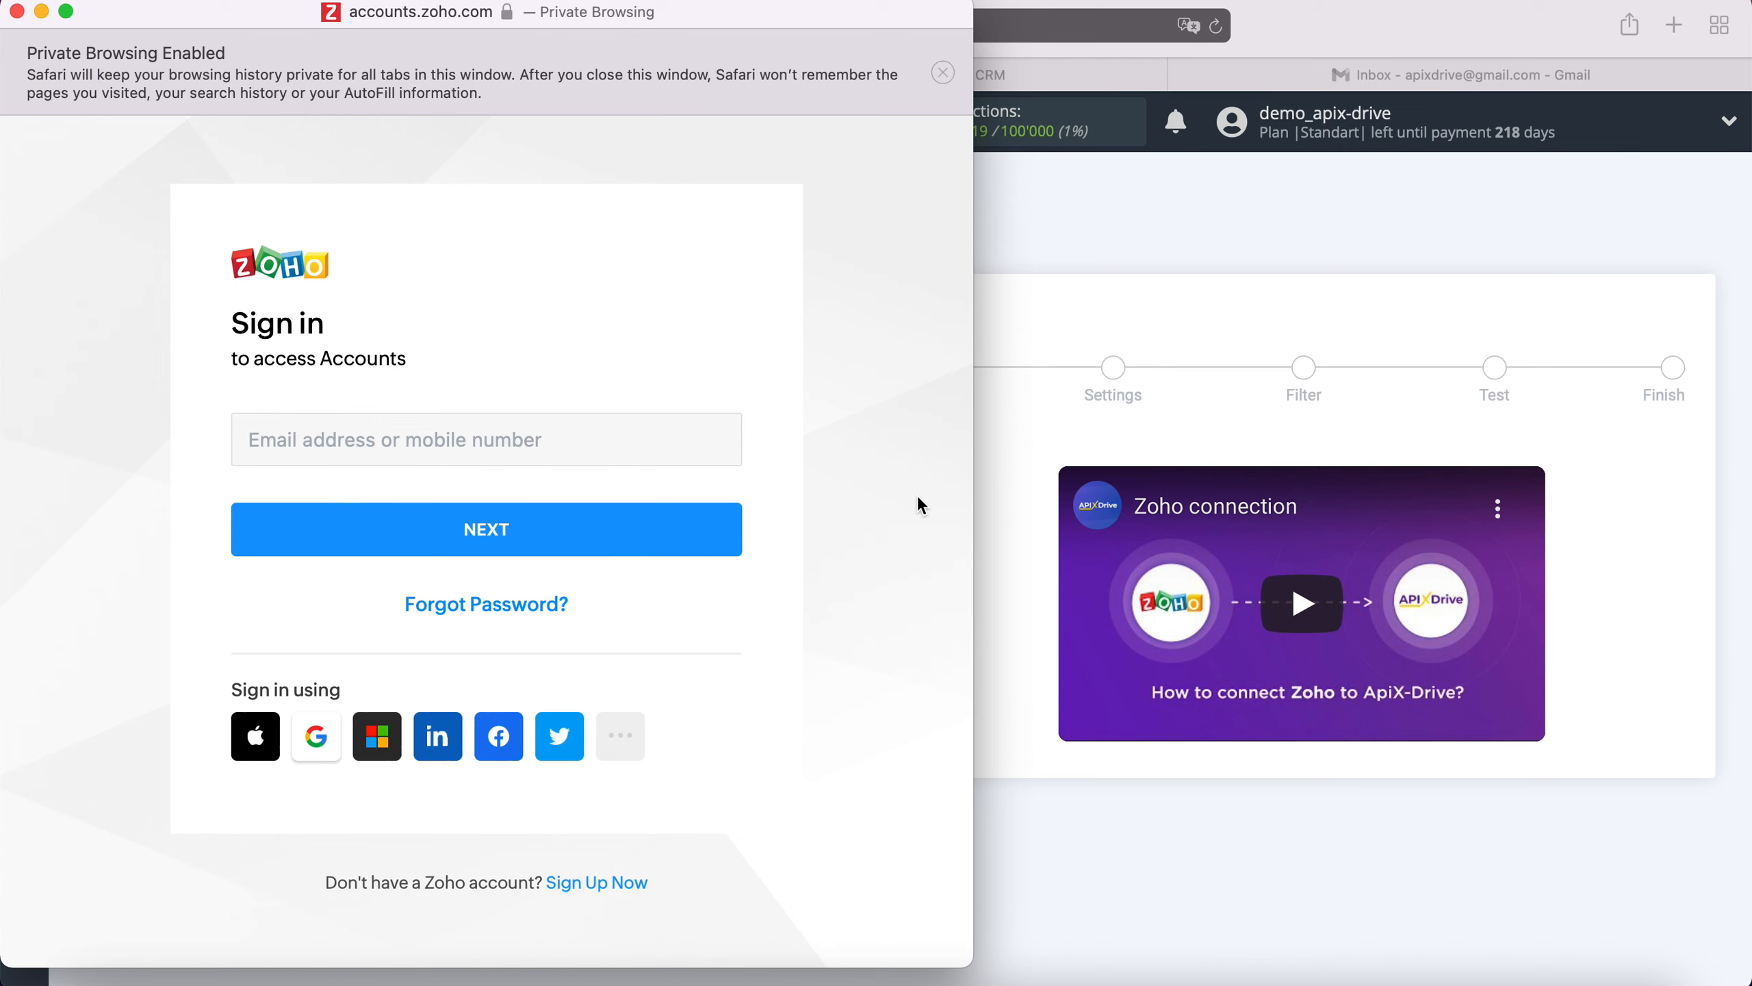
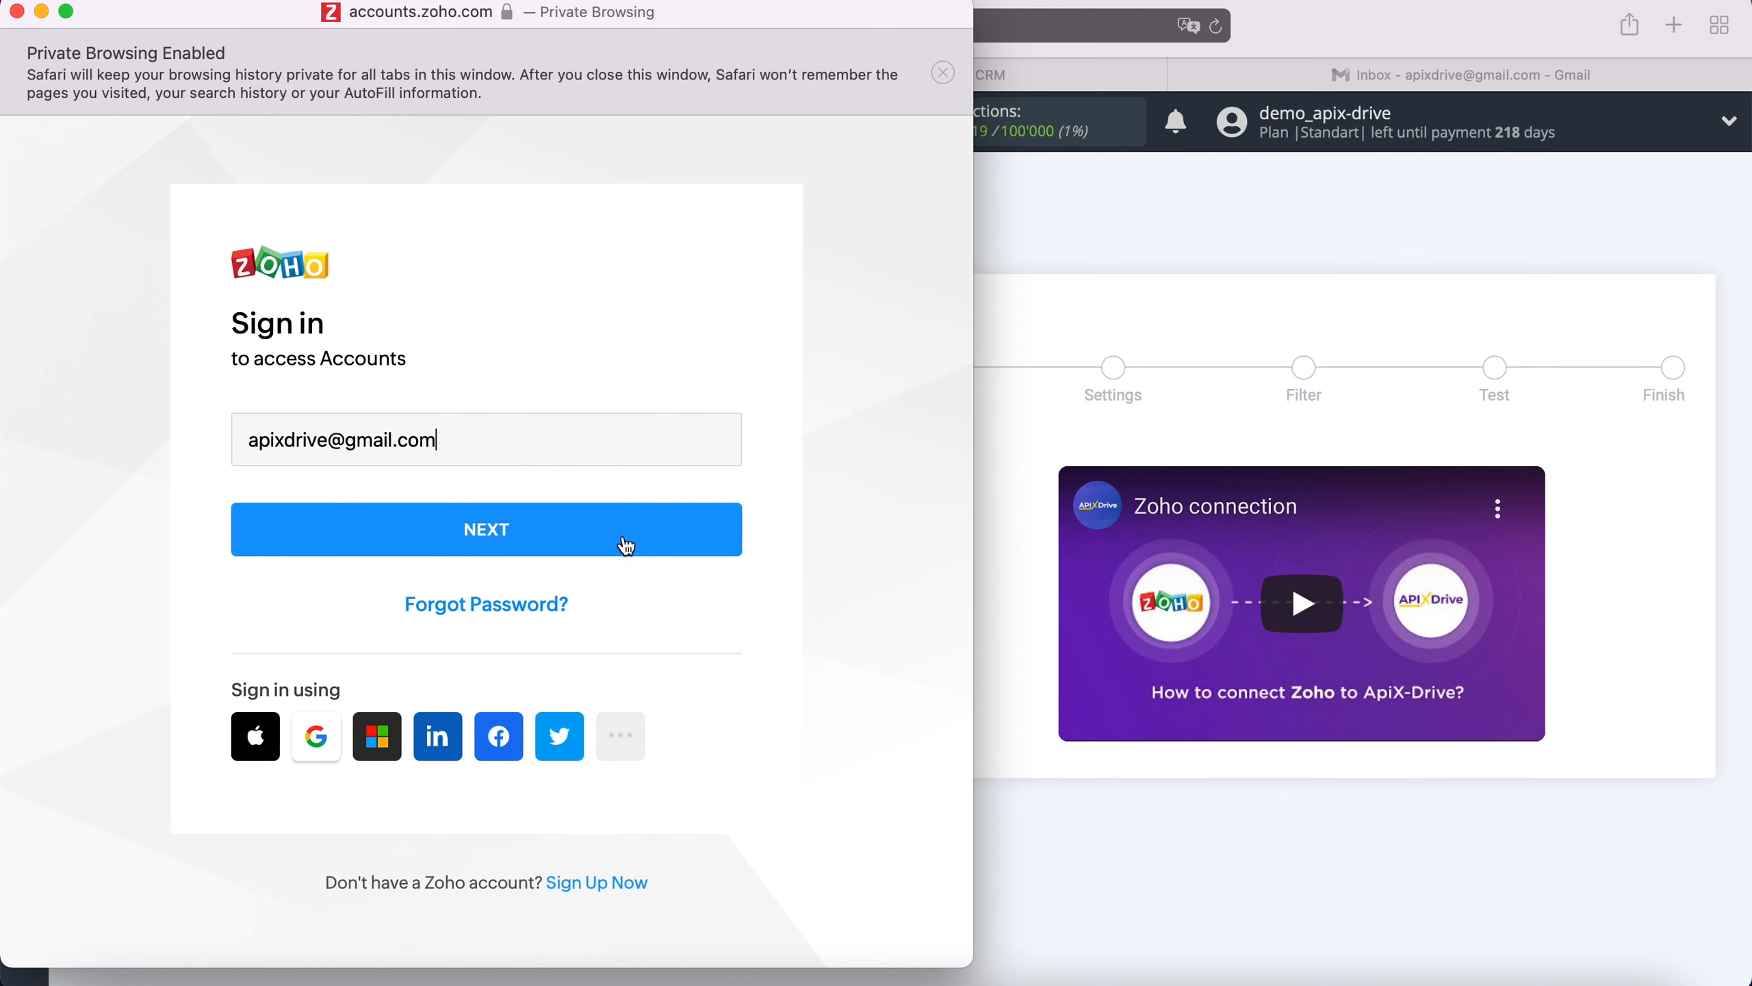
pyautogui.click(607, 548)
pyautogui.click(548, 524)
pyautogui.write('••••••••••')
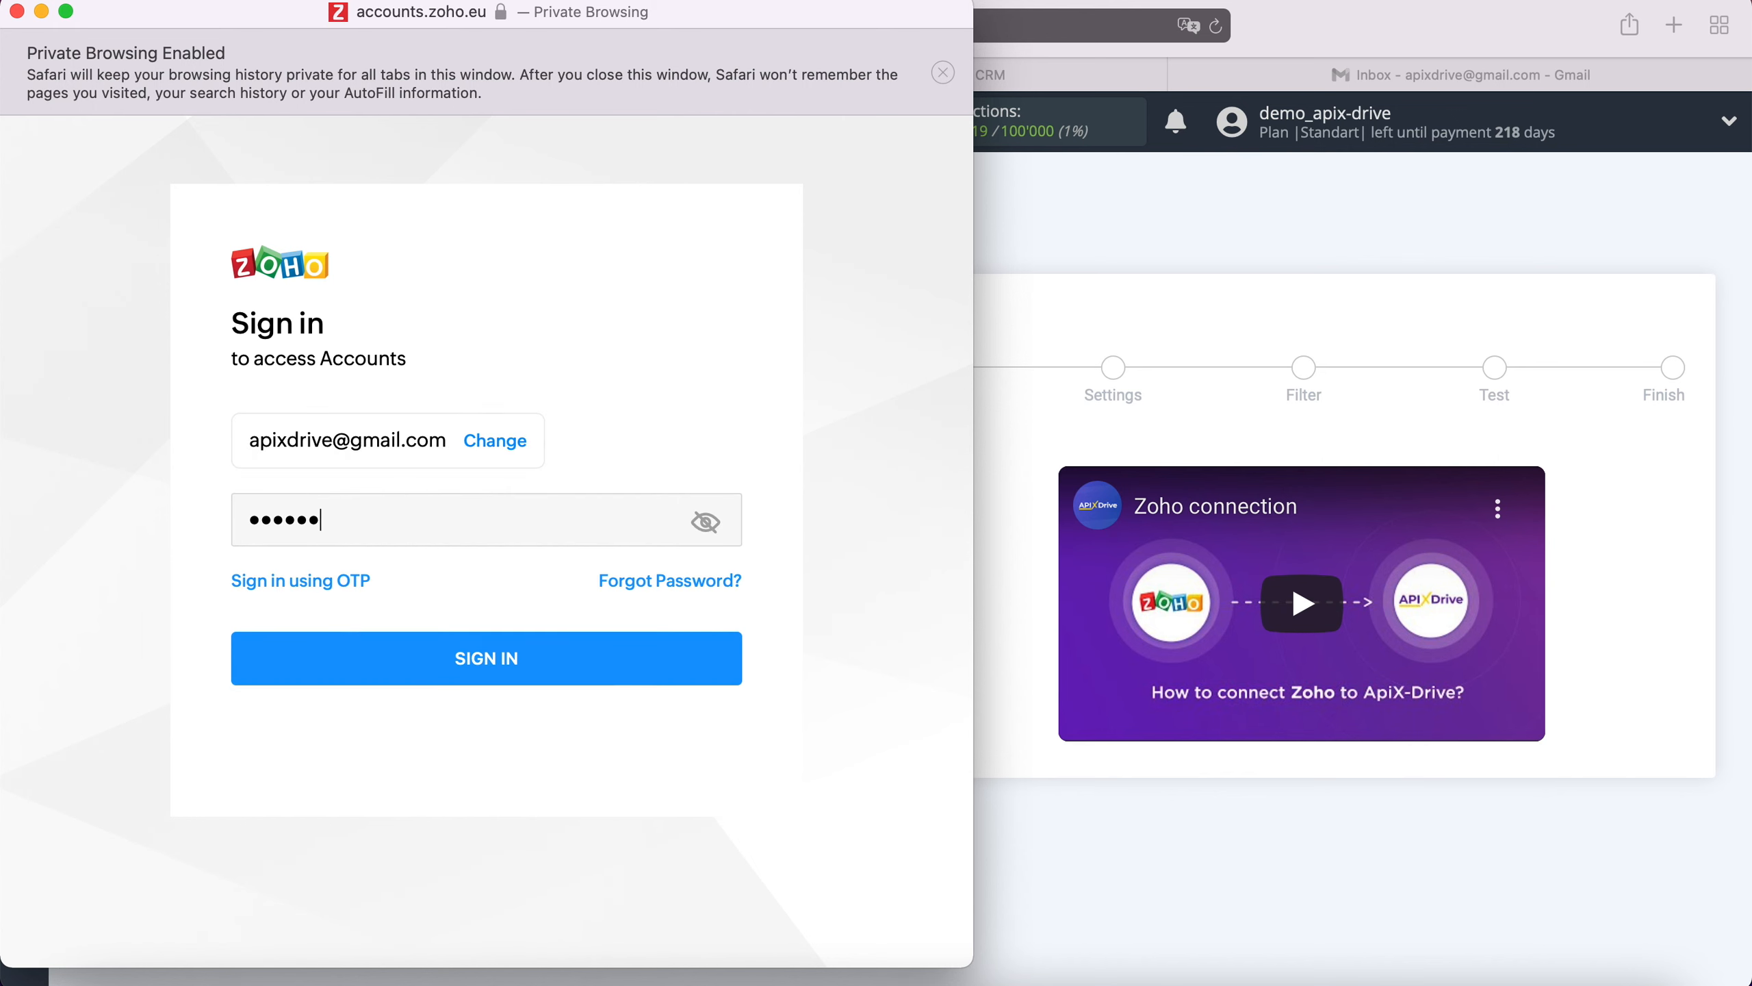
pyautogui.write('••')
pyautogui.click(541, 660)
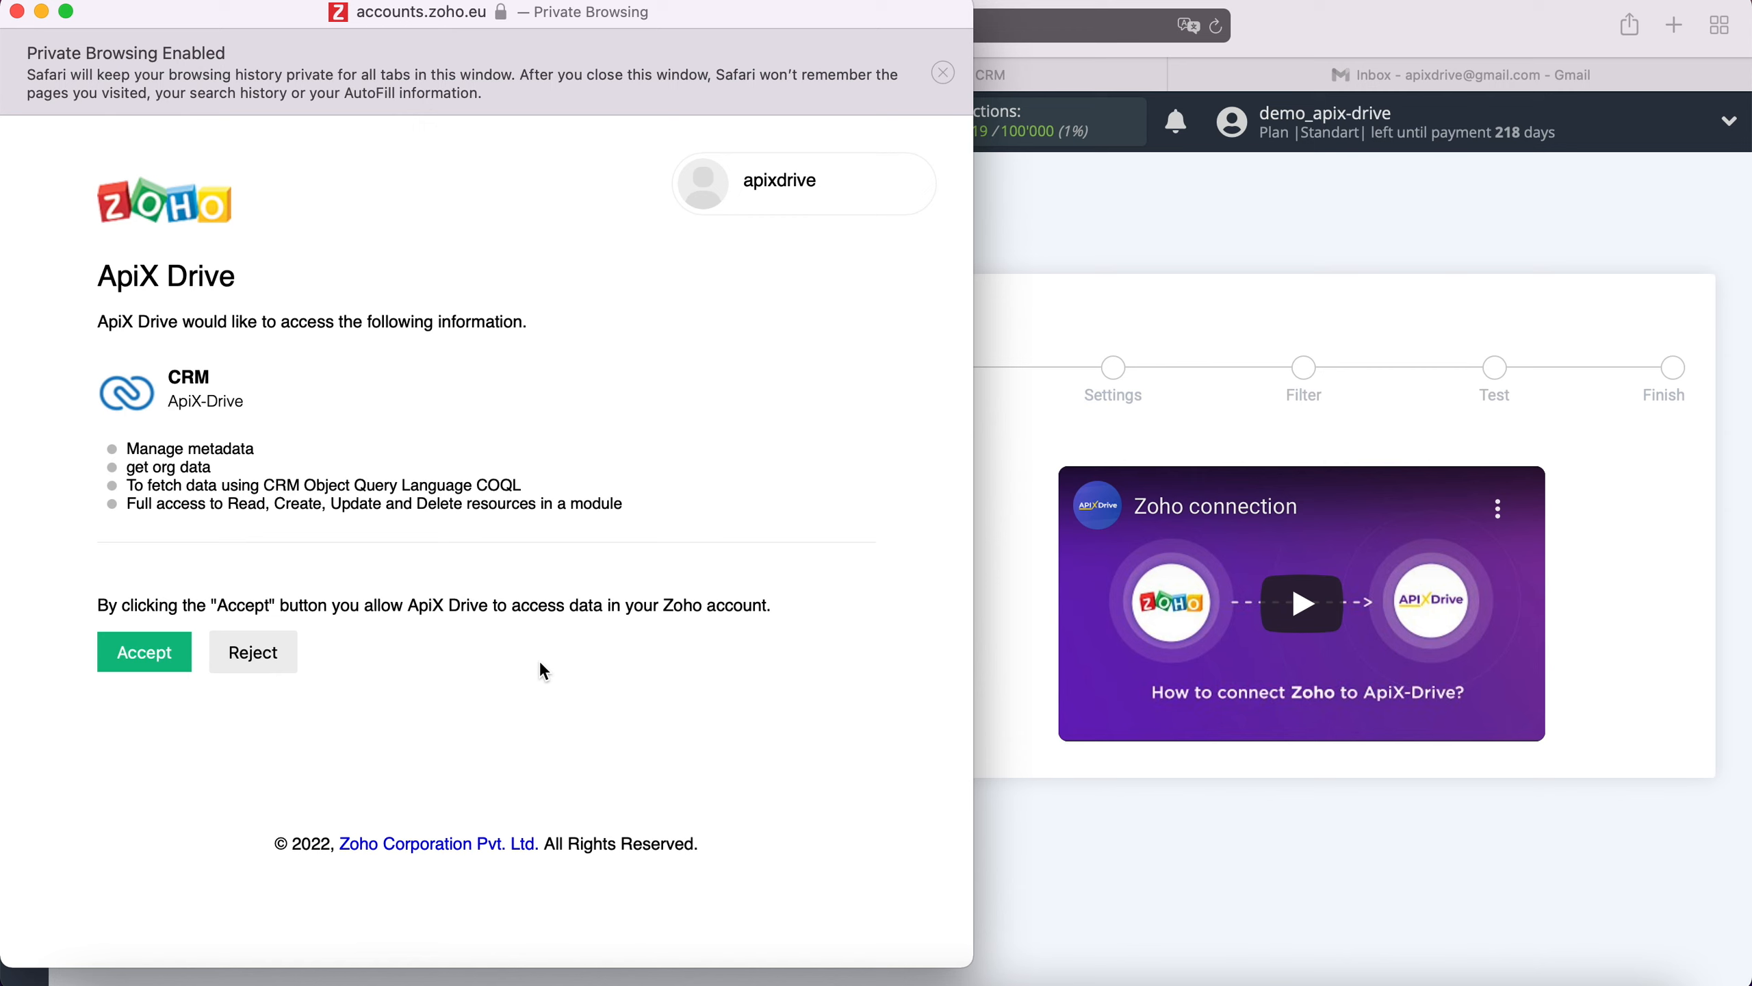
pyautogui.click(174, 658)
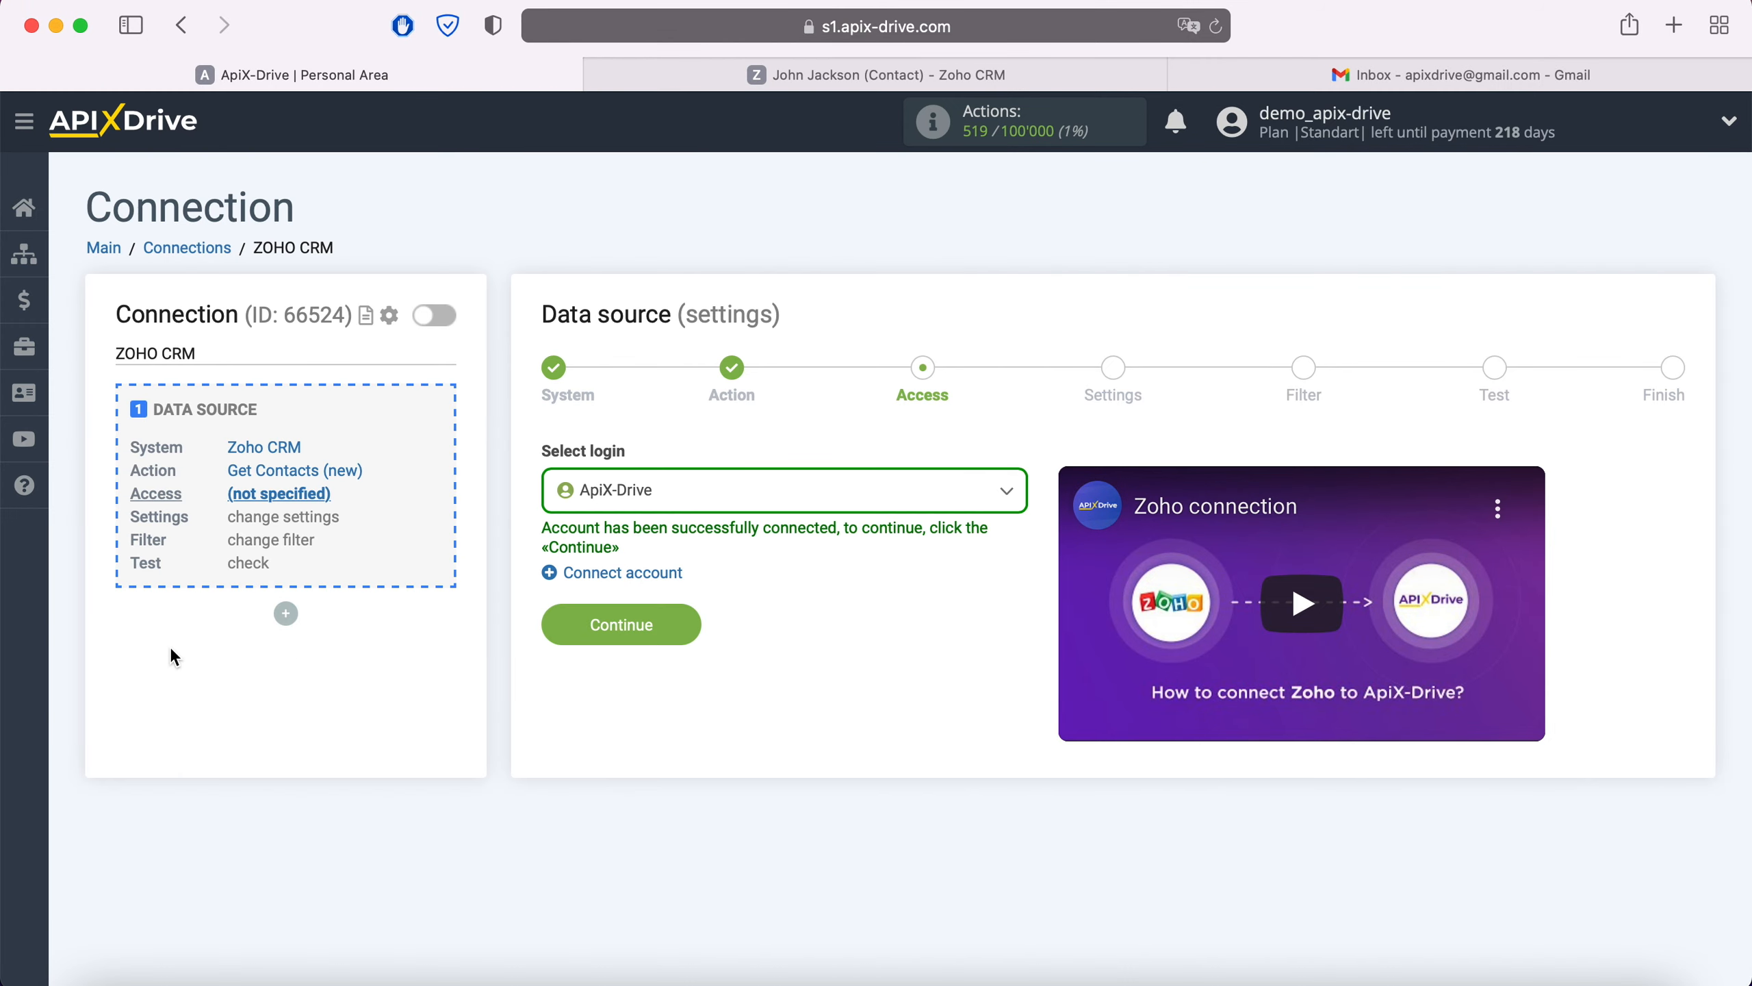
# Select the ApiX-Drive Zoho login and pass the Settings and Filter steps without a filter.
pyautogui.click(683, 498)
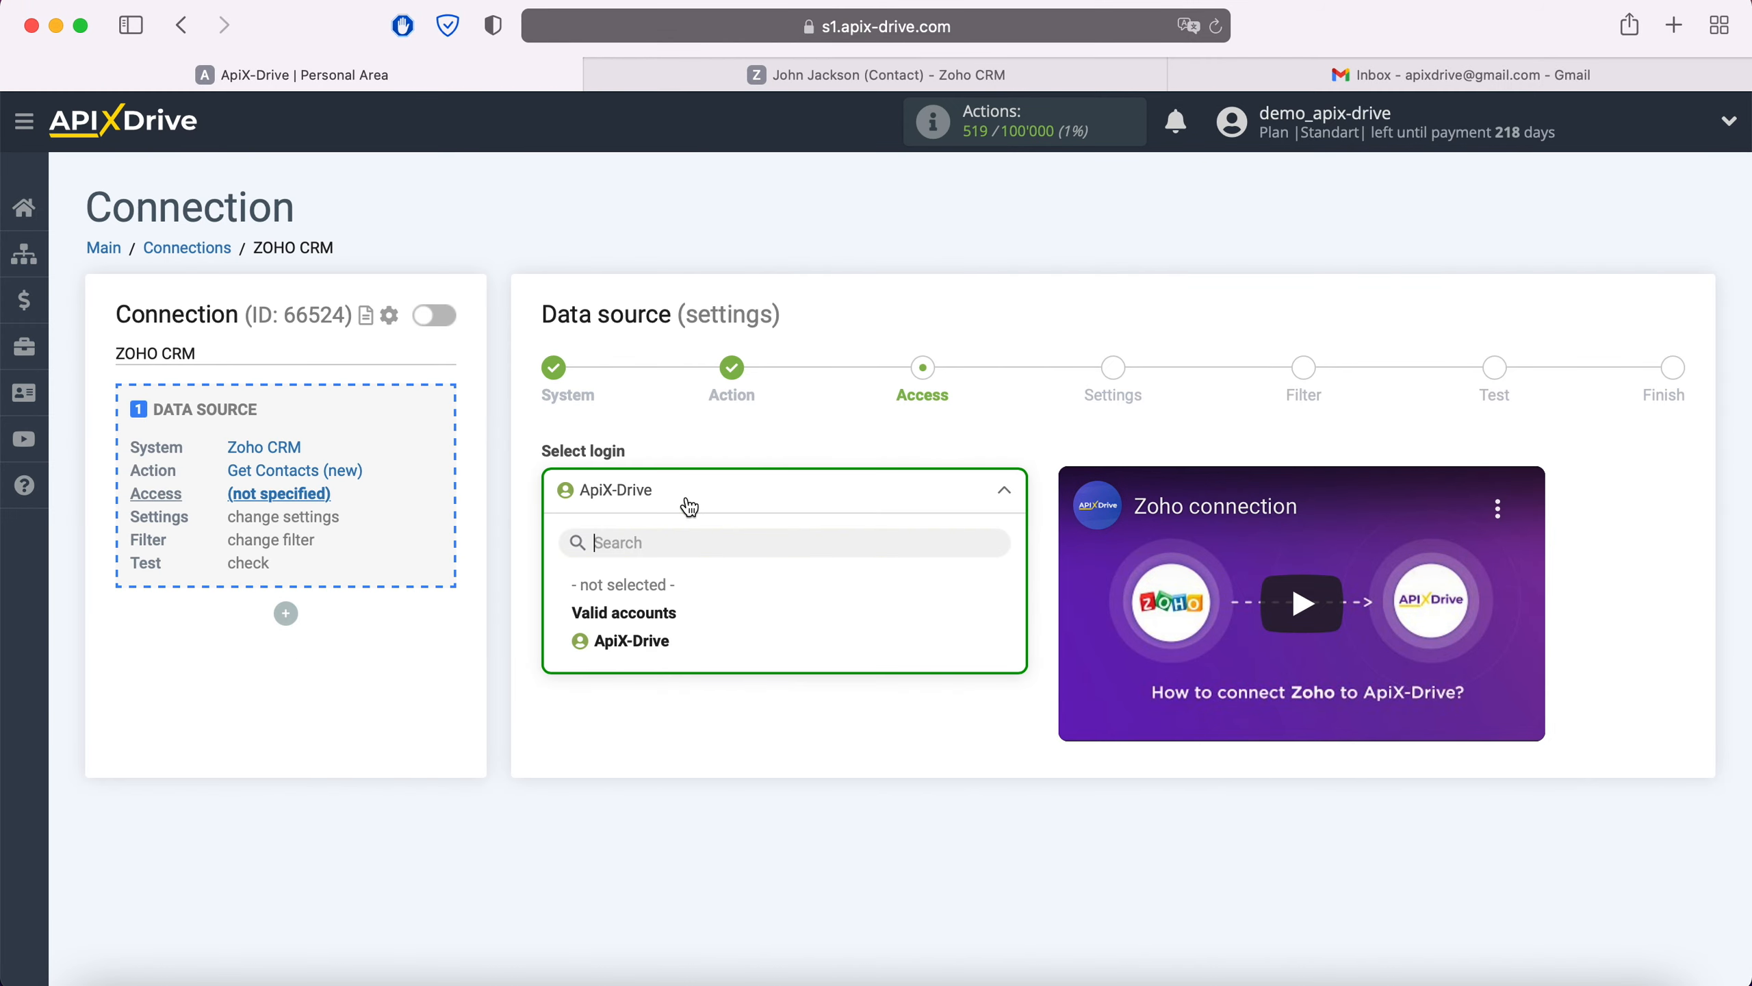
pyautogui.click(583, 638)
pyautogui.click(649, 638)
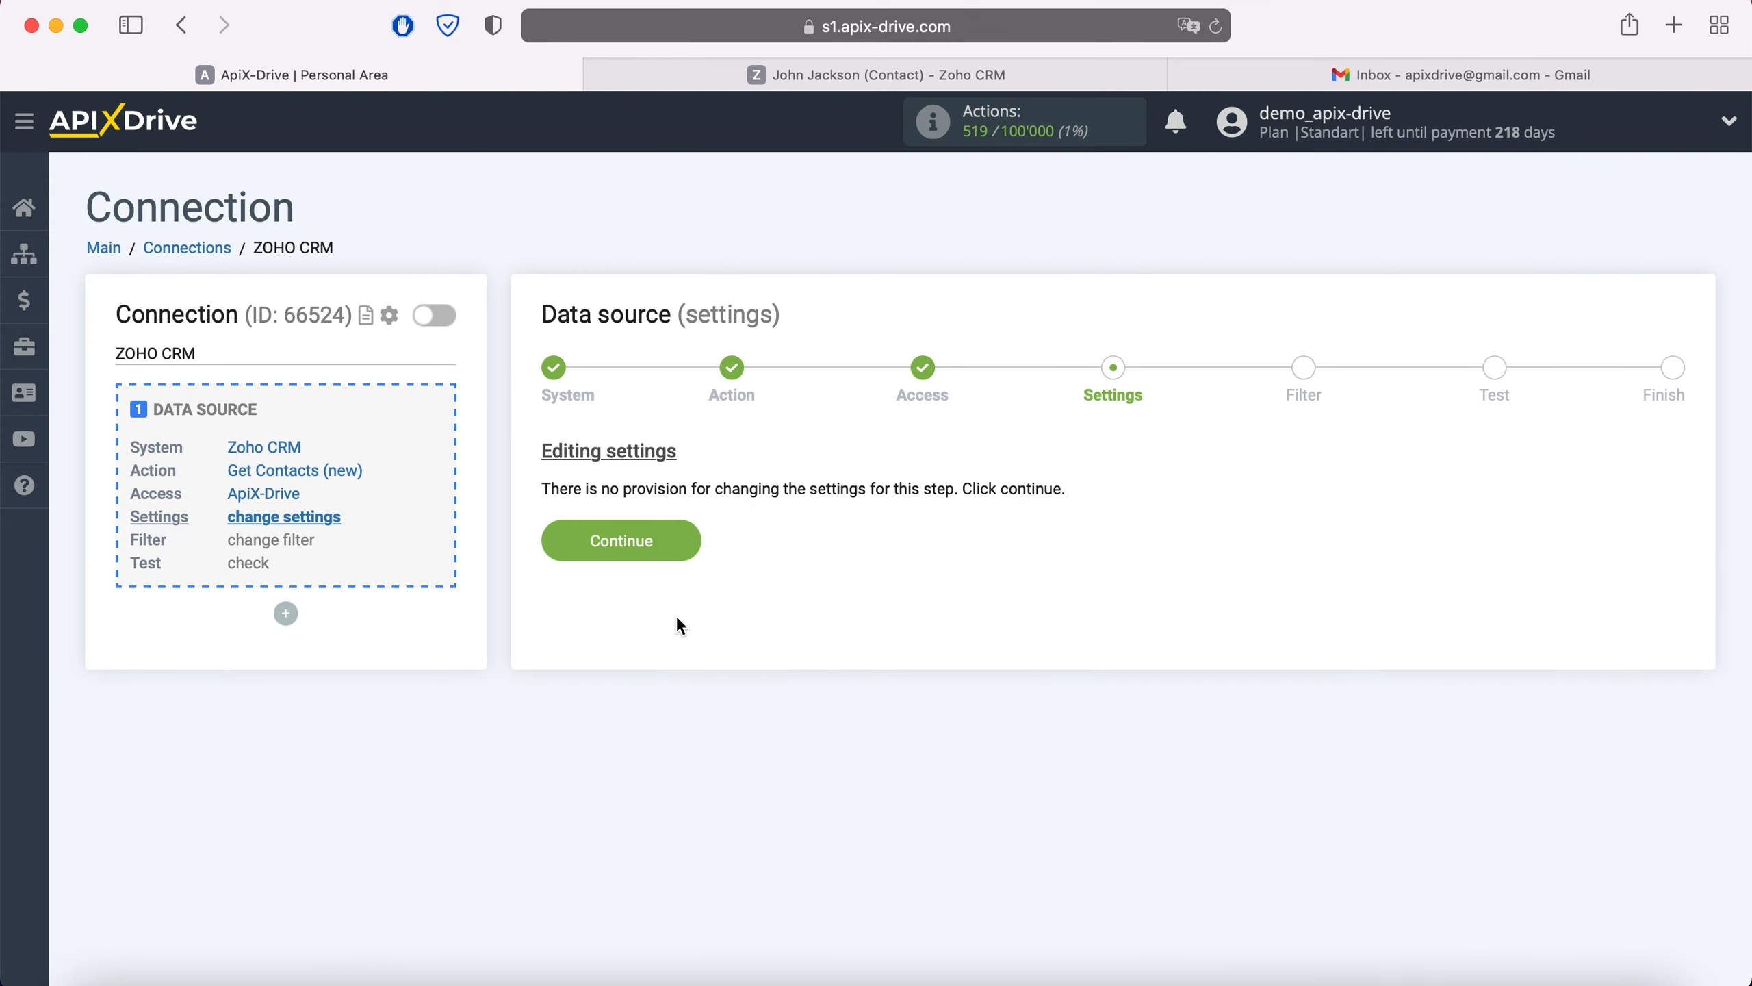
pyautogui.click(684, 545)
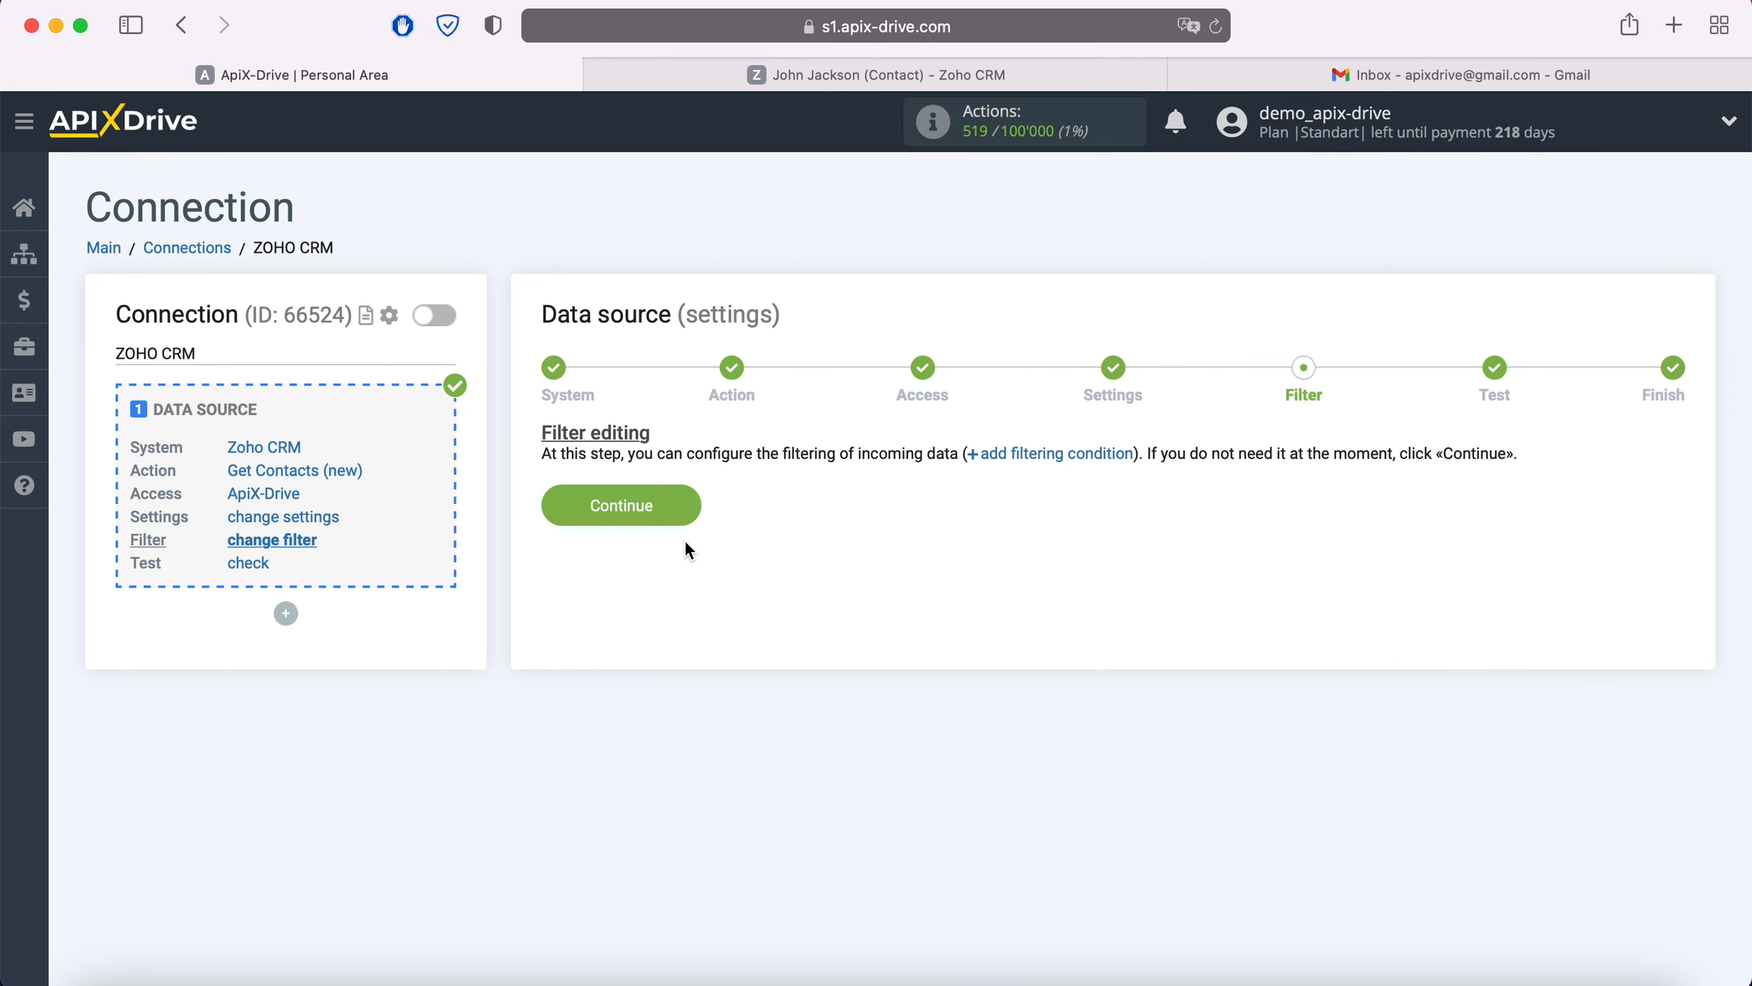
pyautogui.click(689, 507)
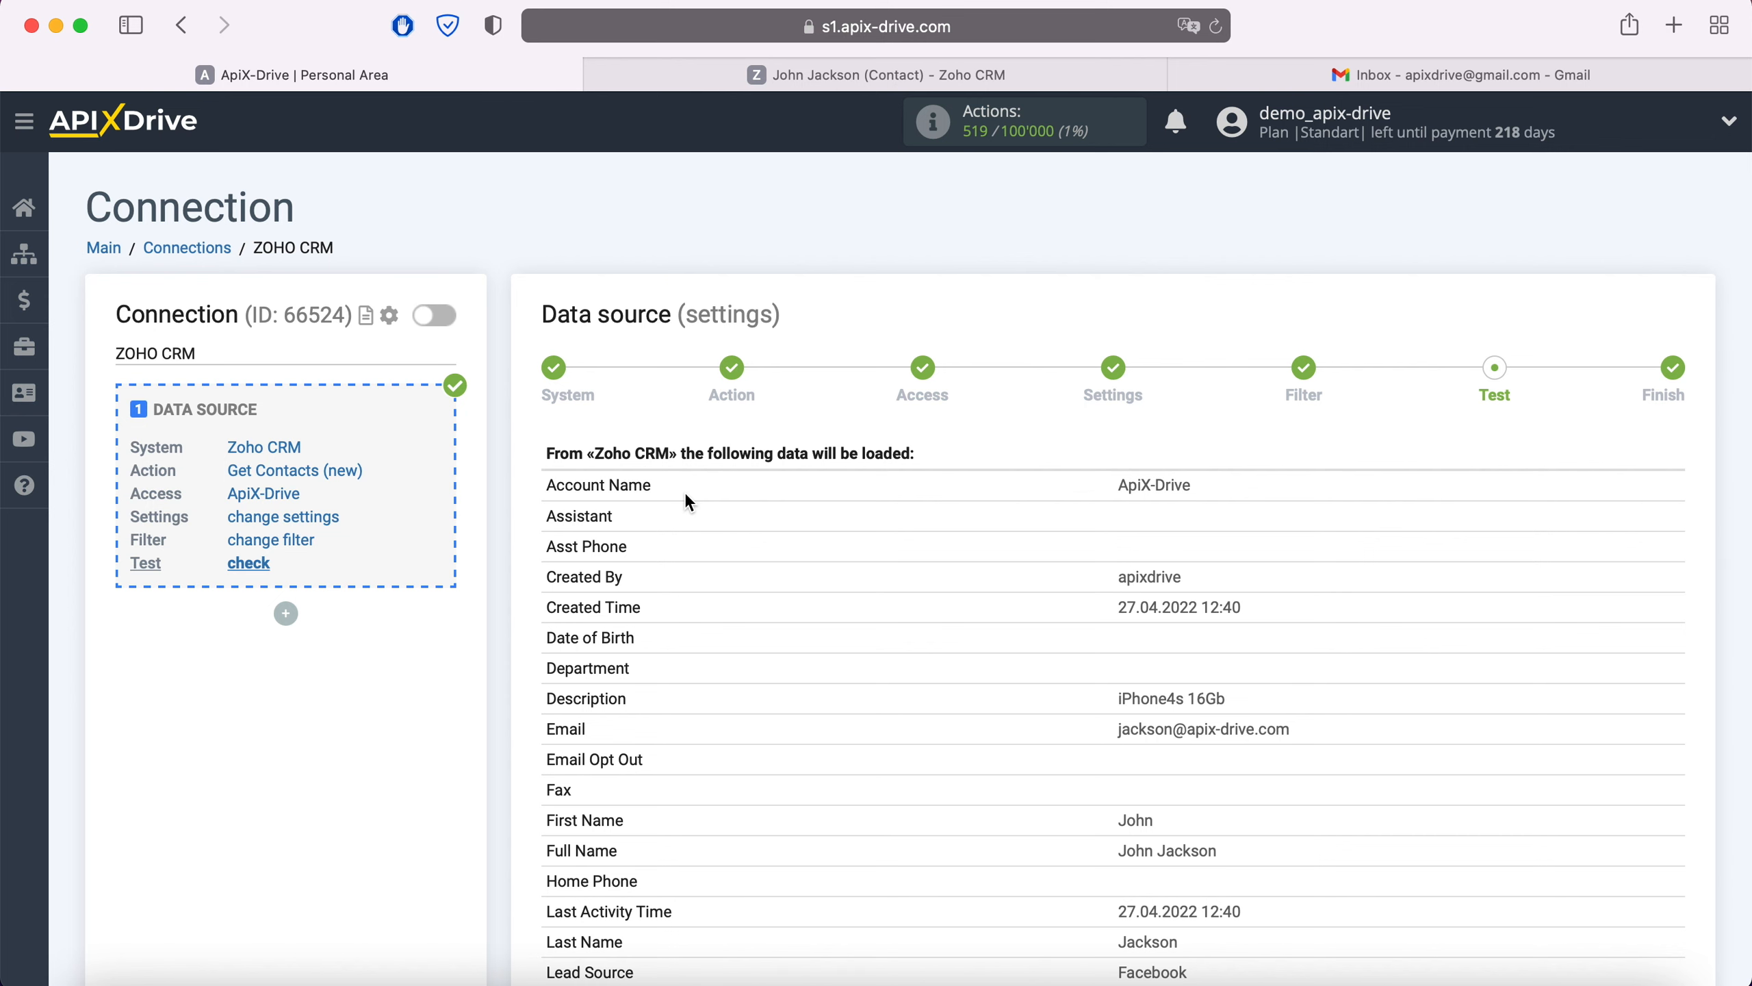
# Review the Zoho CRM test contact data, finish source setup, and start setting up data receiving.
pyautogui.scroll(-6, 689, 502)
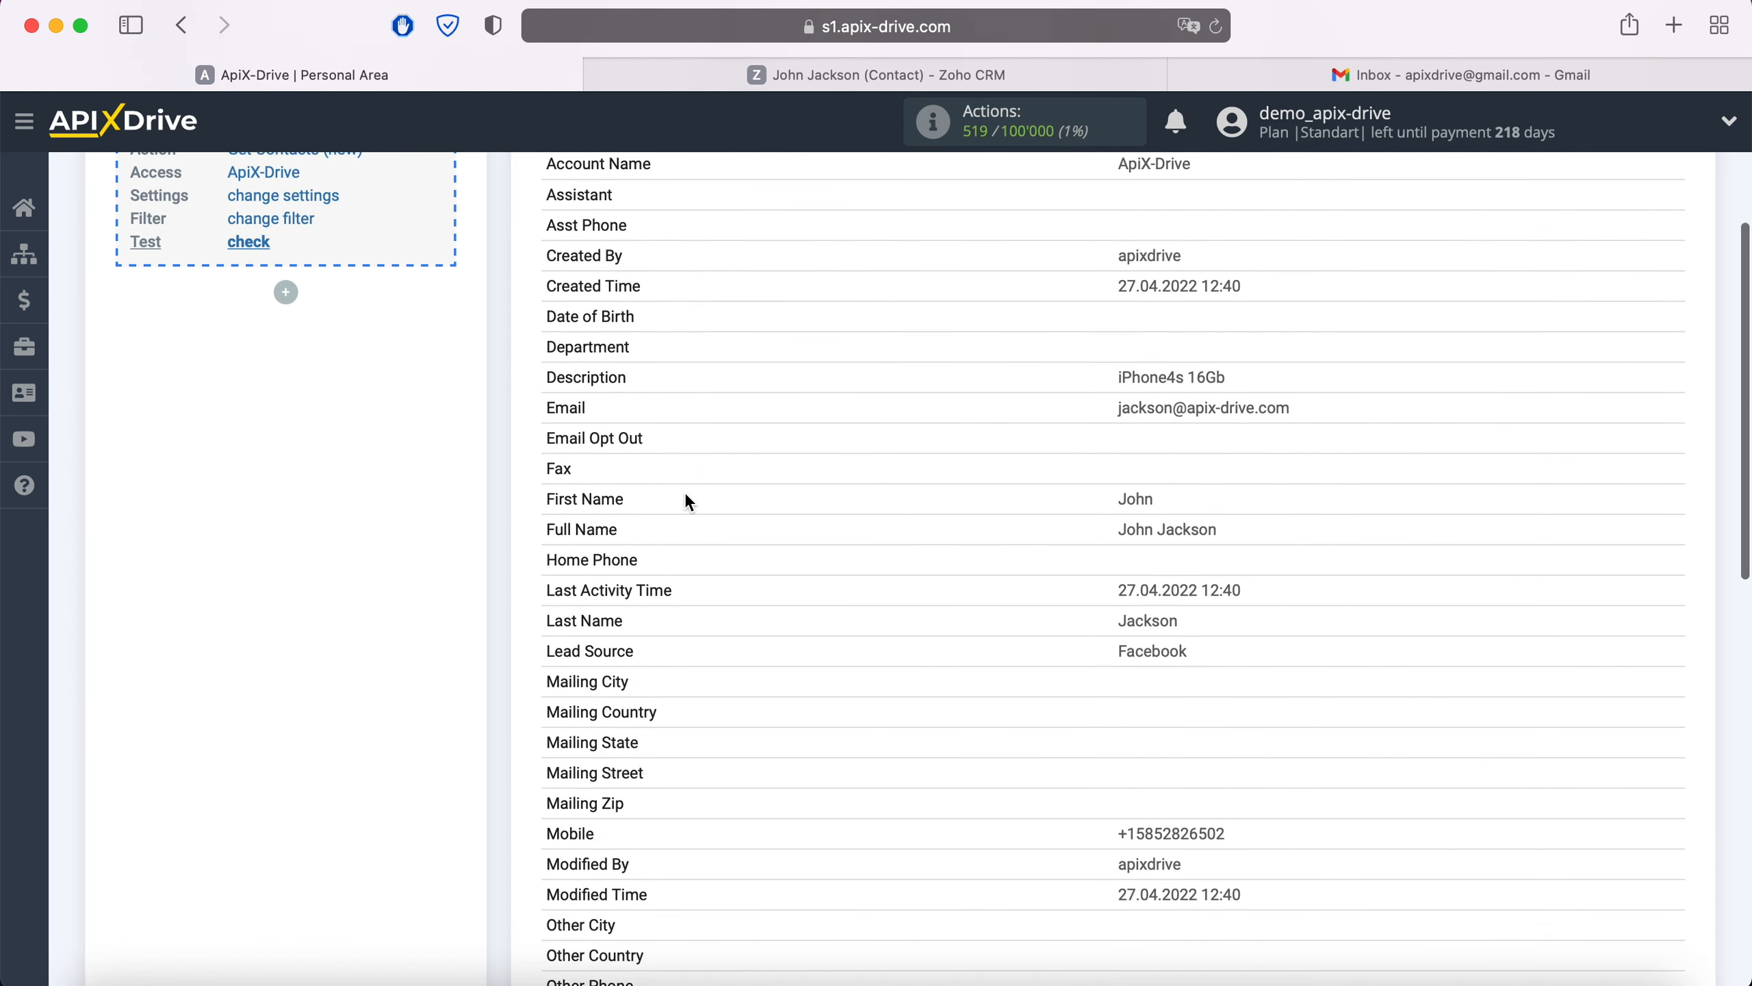
pyautogui.scroll(-9, 687, 497)
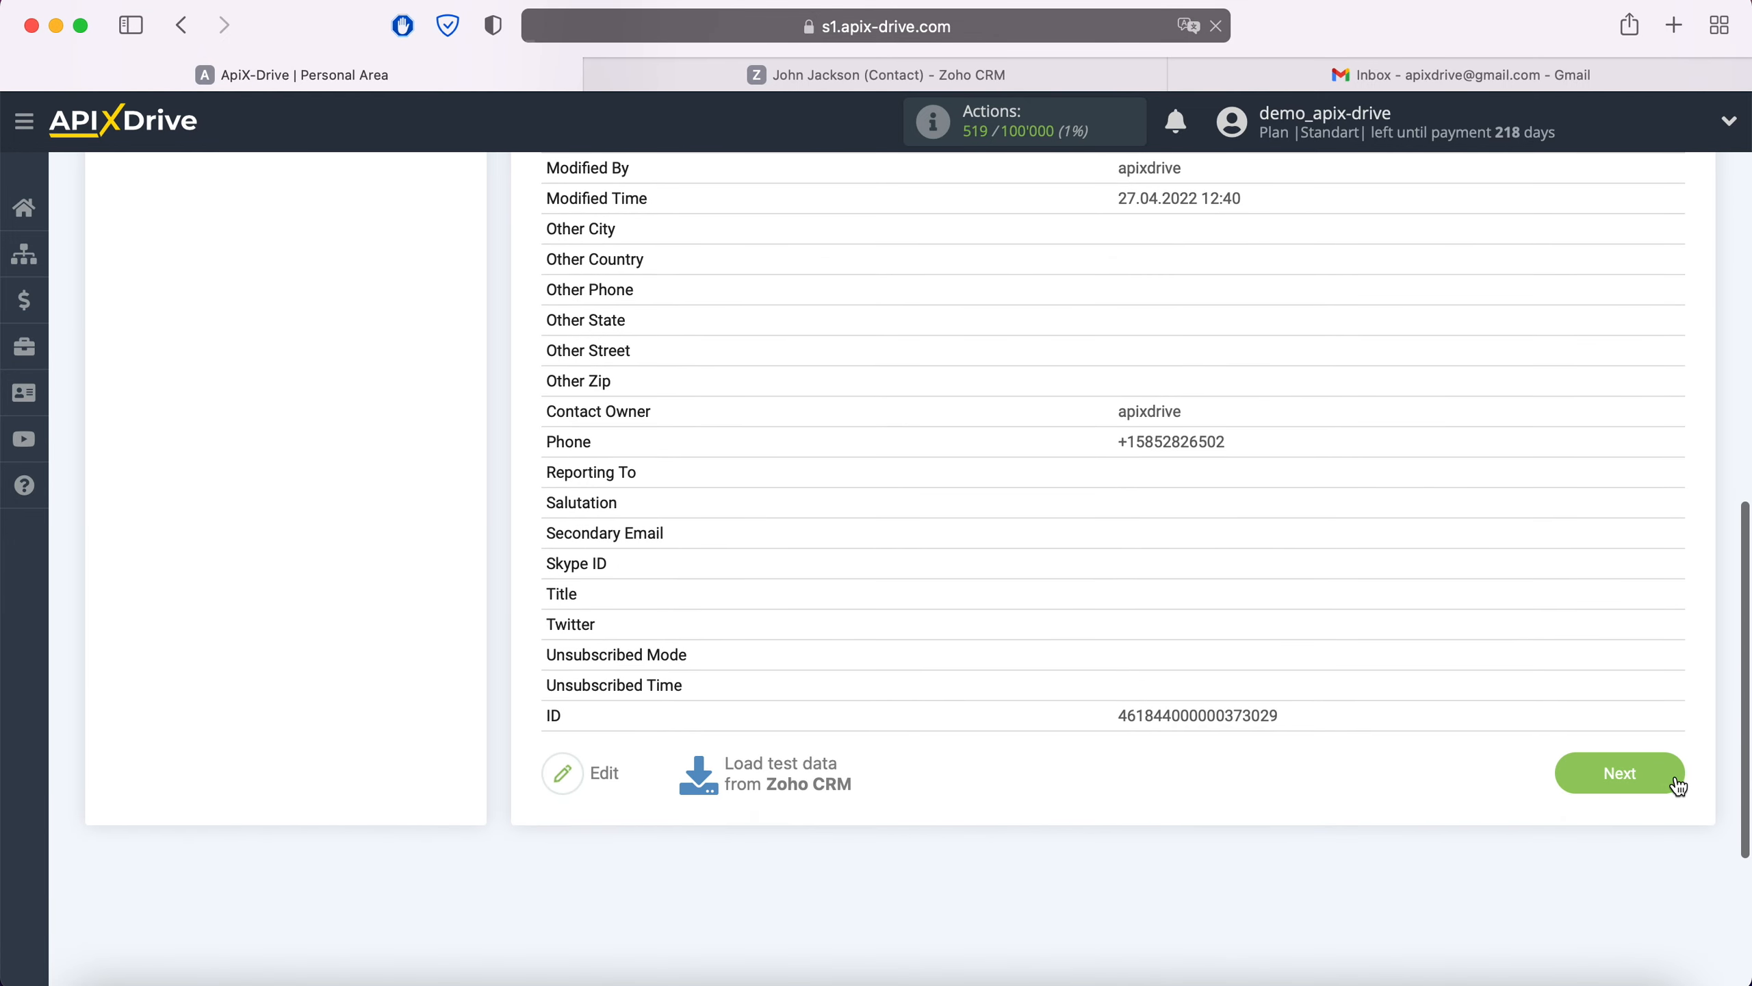
pyautogui.click(1675, 777)
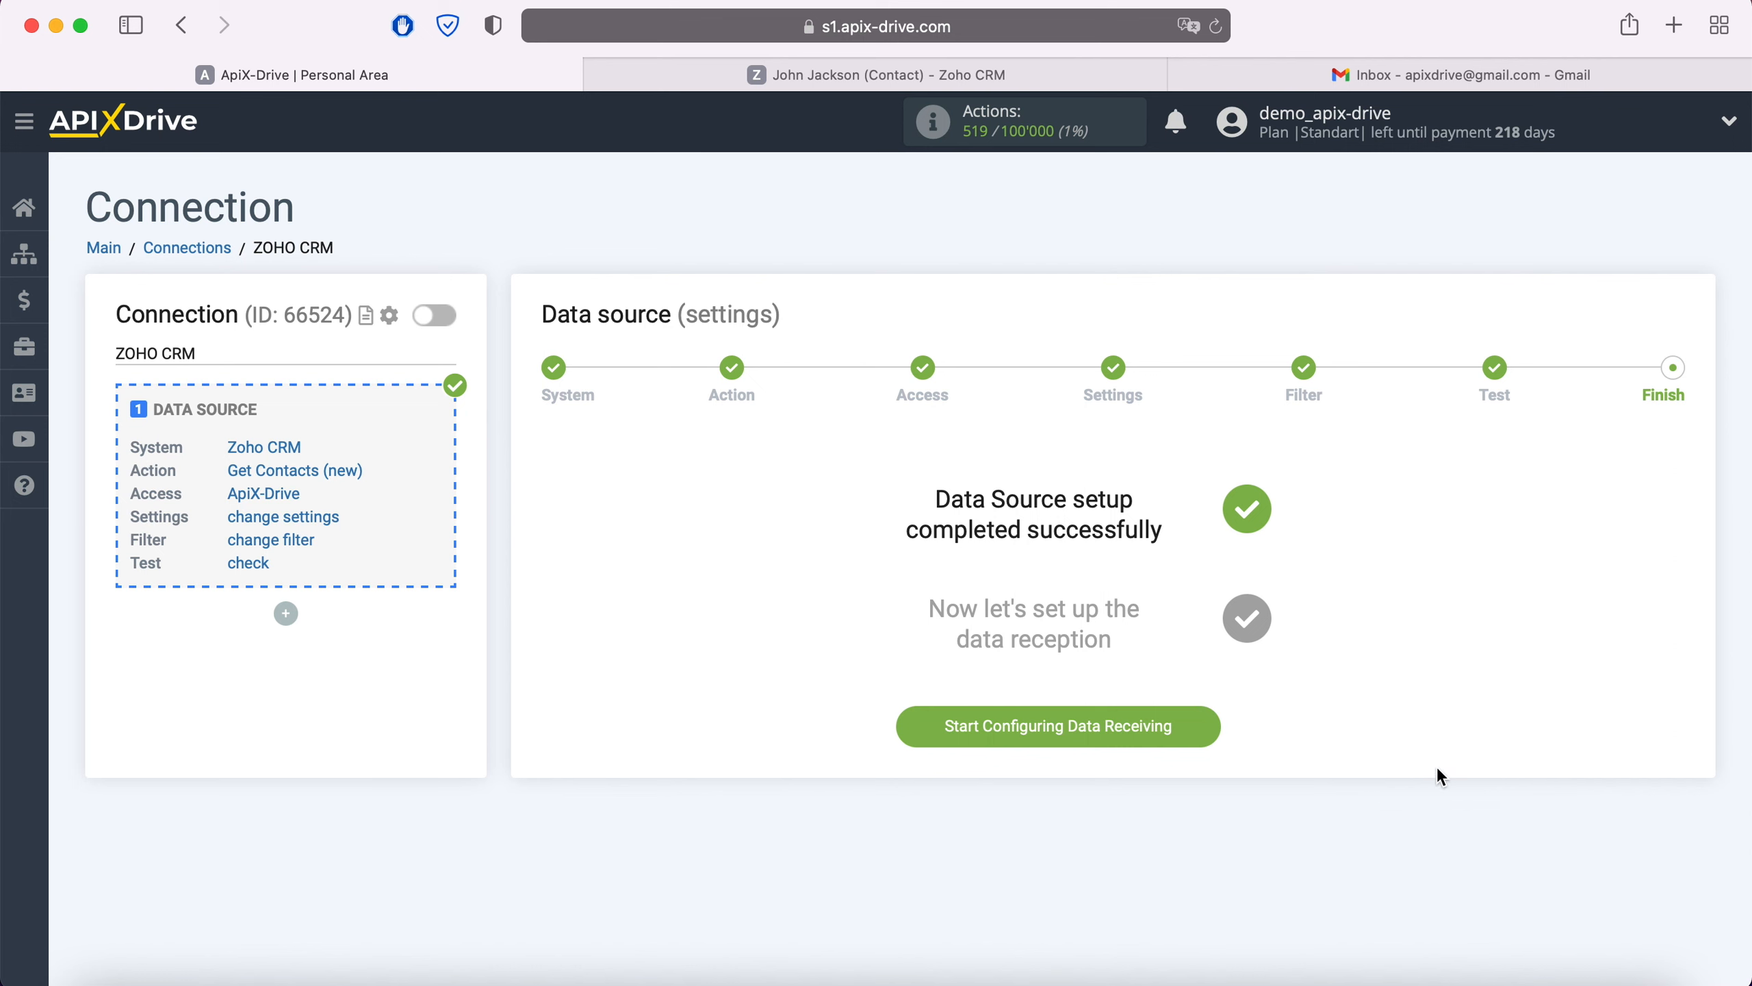
pyautogui.click(1207, 726)
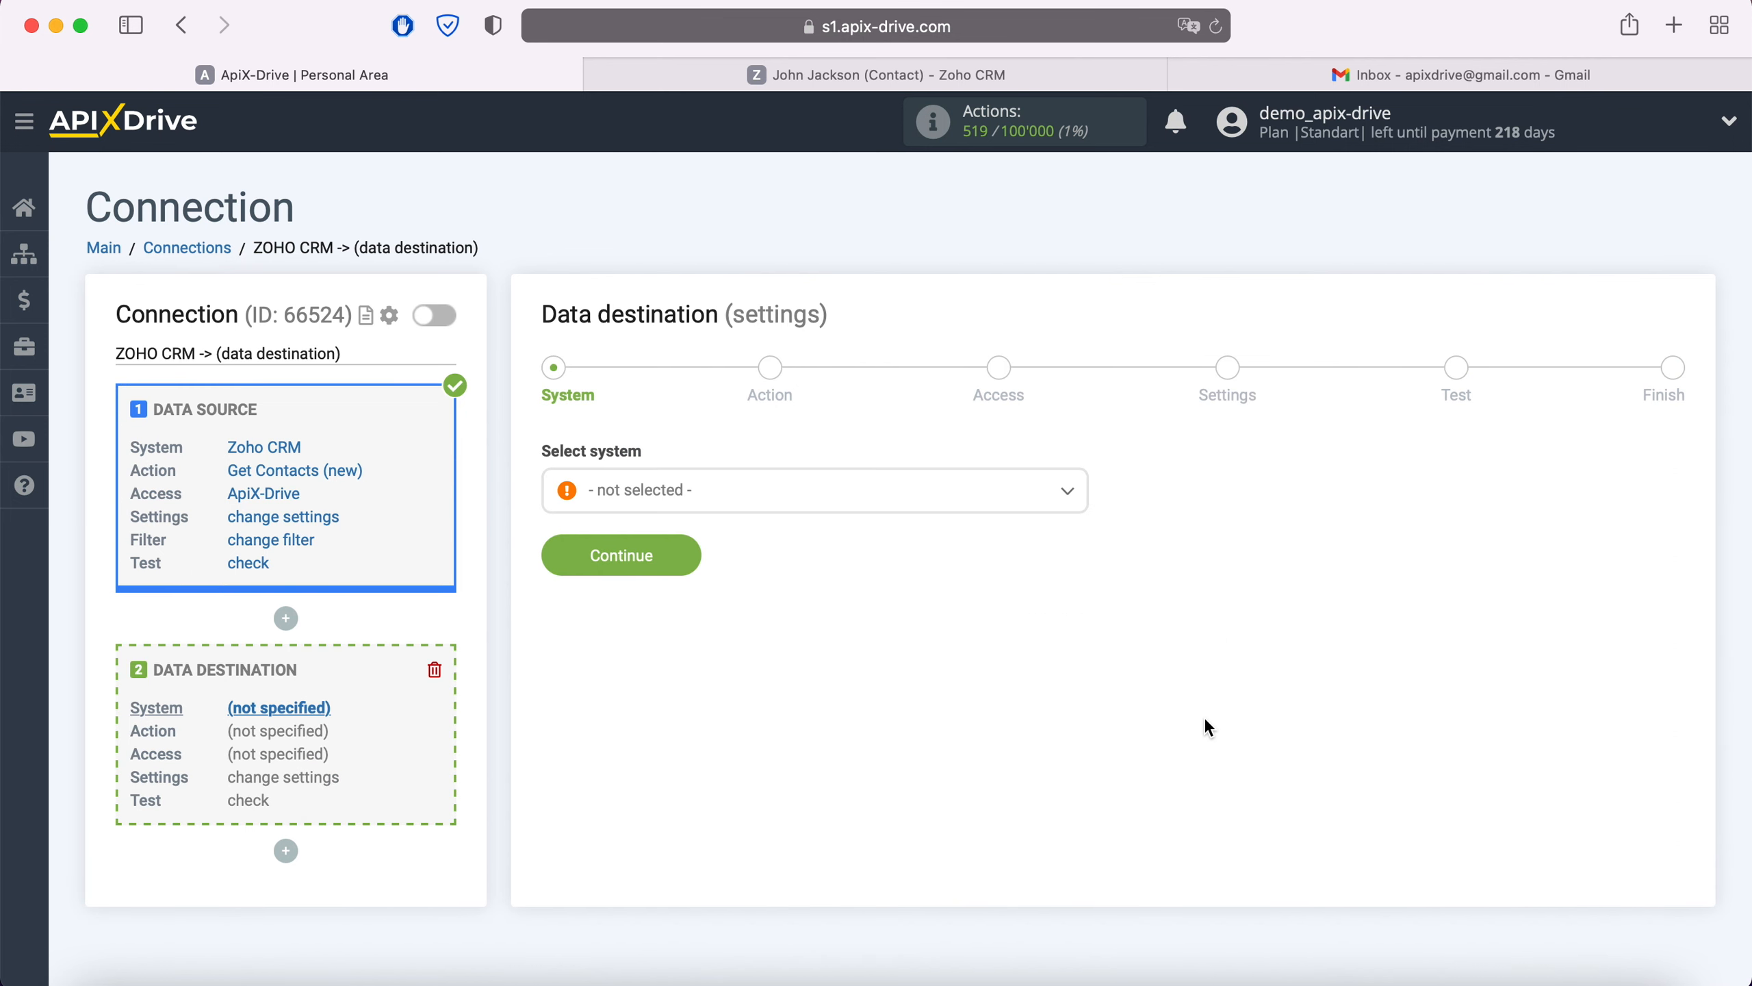
# Choose Gmail (receive) as the data destination system.
pyautogui.click(836, 492)
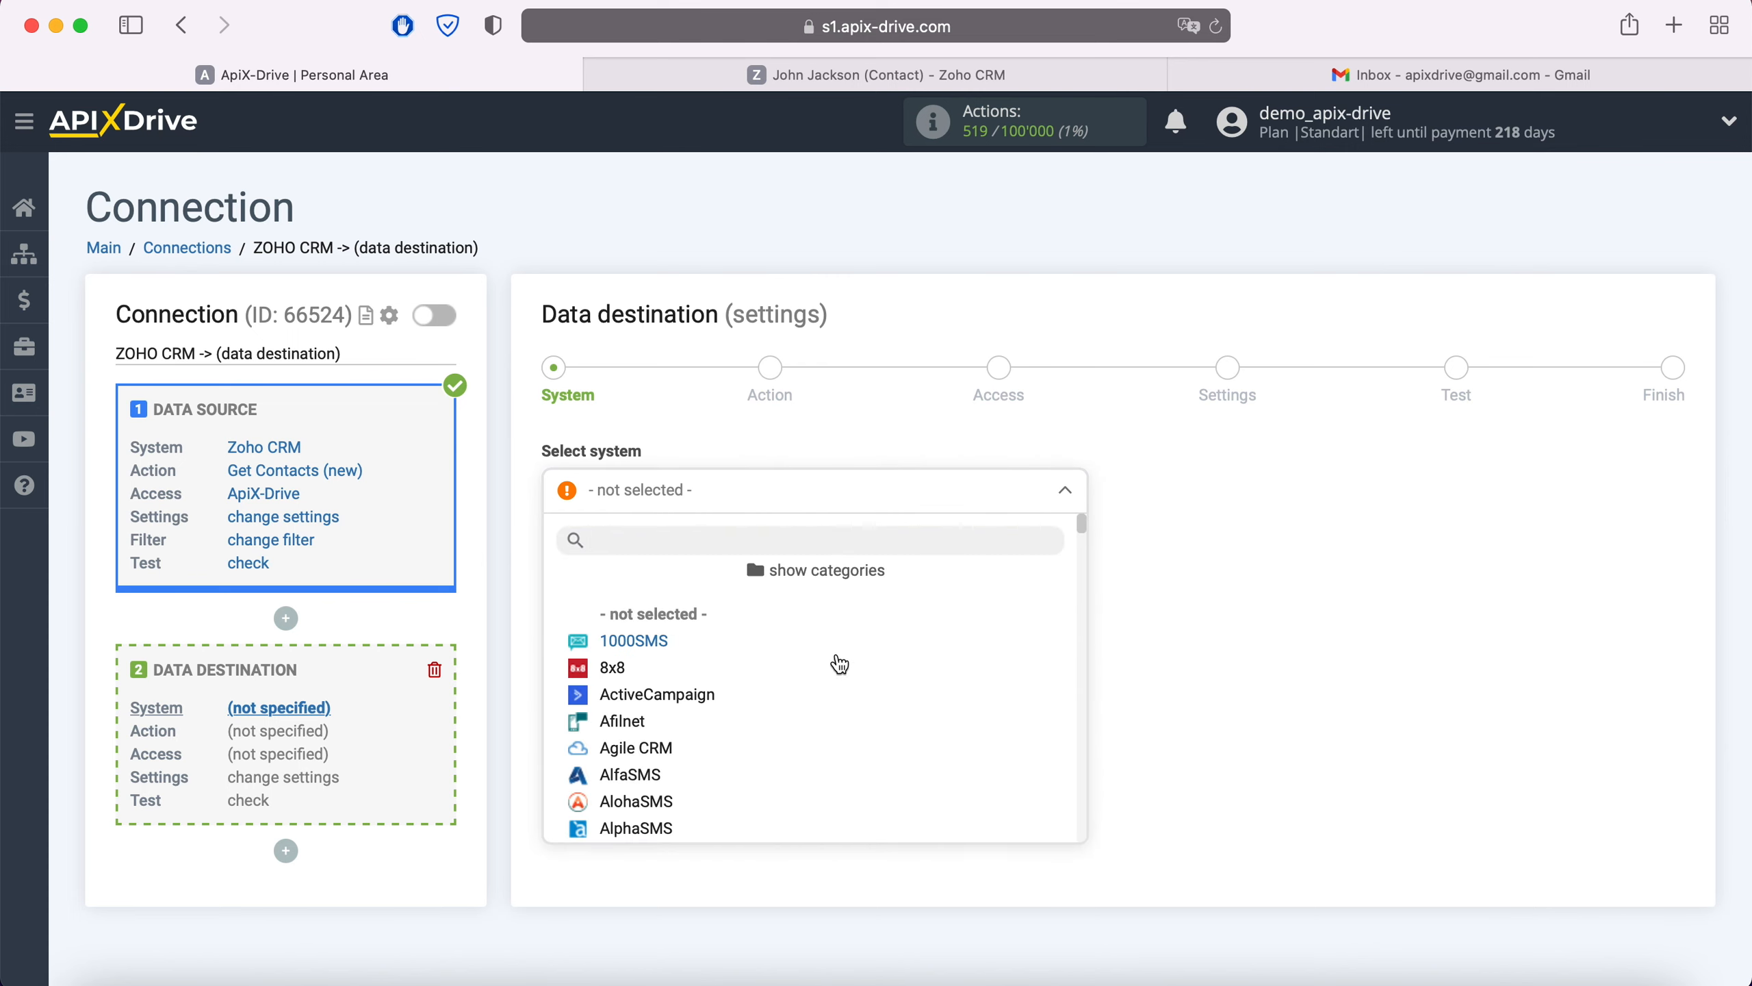
pyautogui.scroll(-3, 839, 663)
pyautogui.scroll(-10, 839, 664)
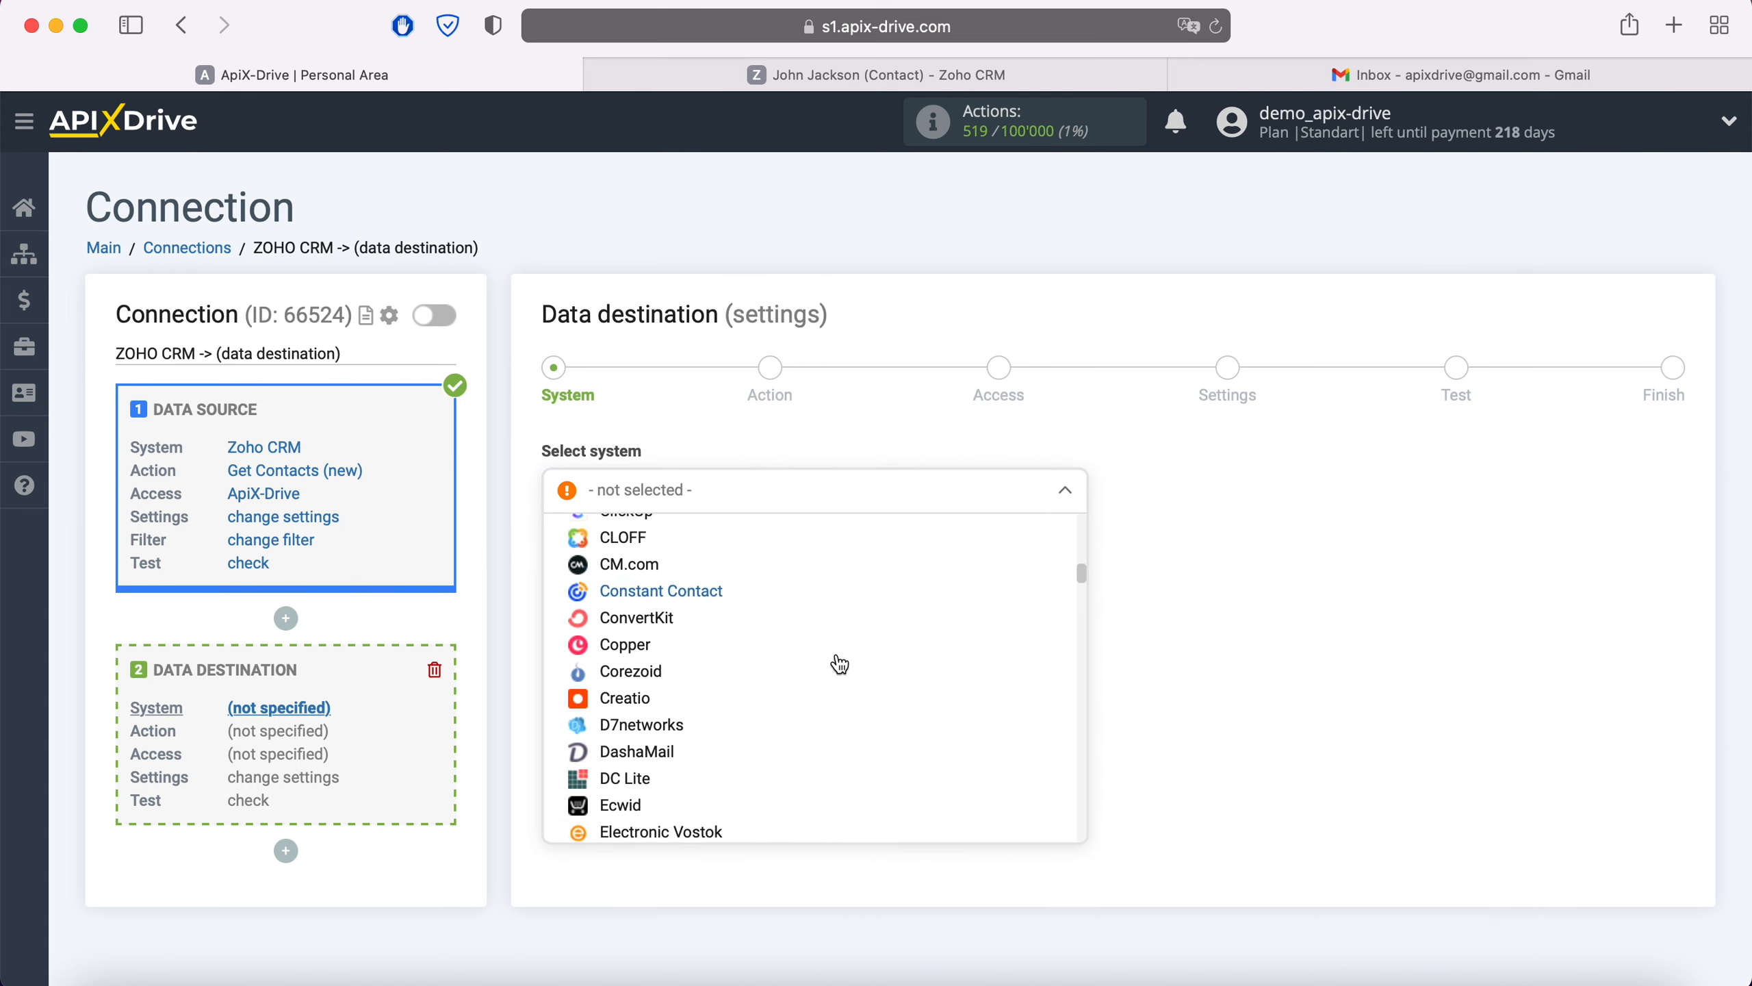
pyautogui.scroll(-6, 839, 664)
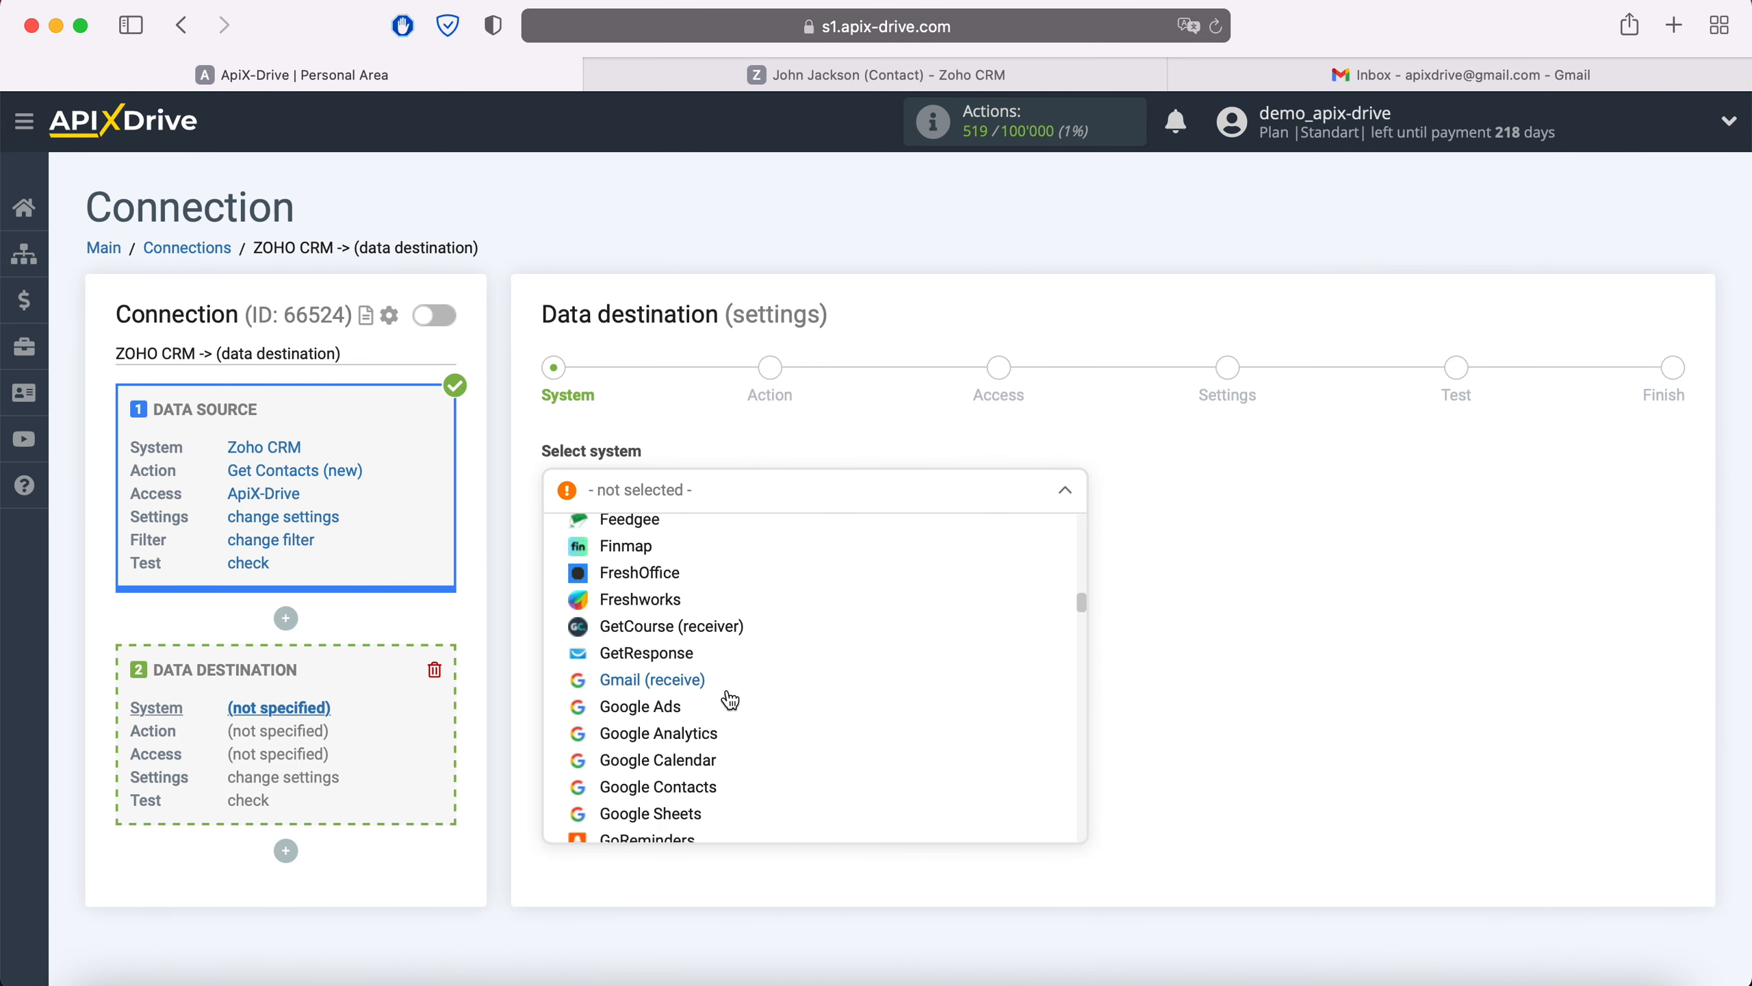
pyautogui.click(688, 690)
pyautogui.click(681, 556)
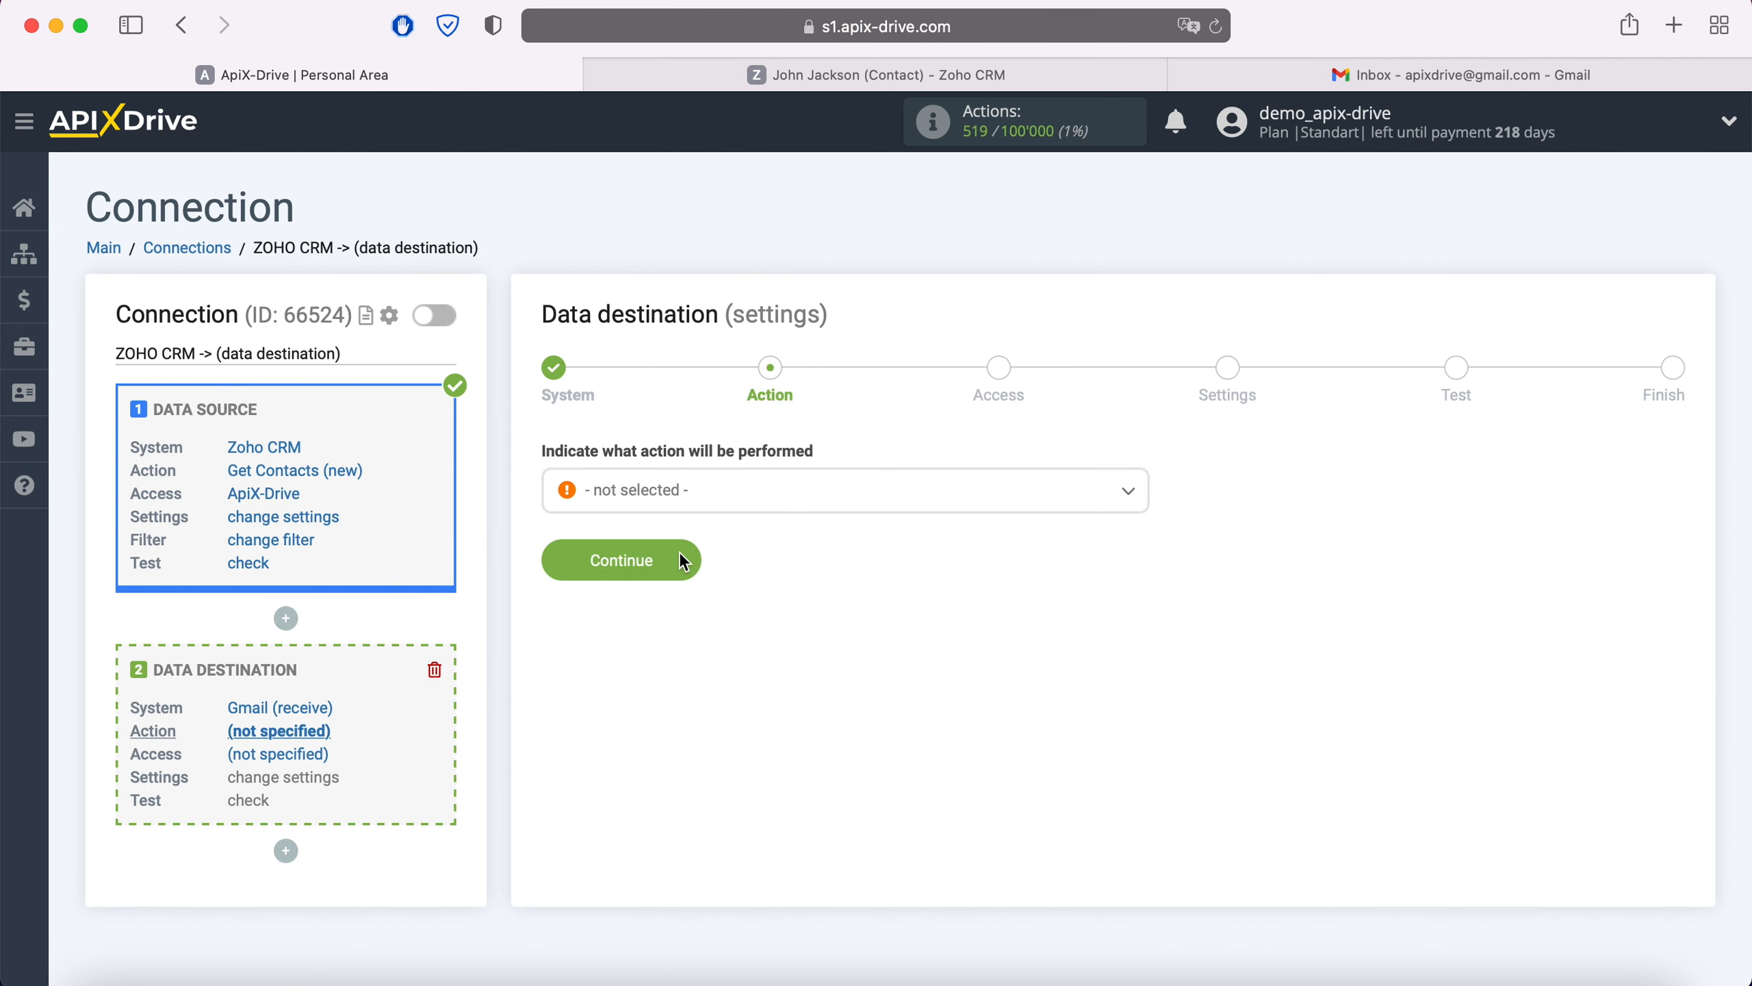
# Set the Gmail destination action to Send Email.
pyautogui.click(734, 506)
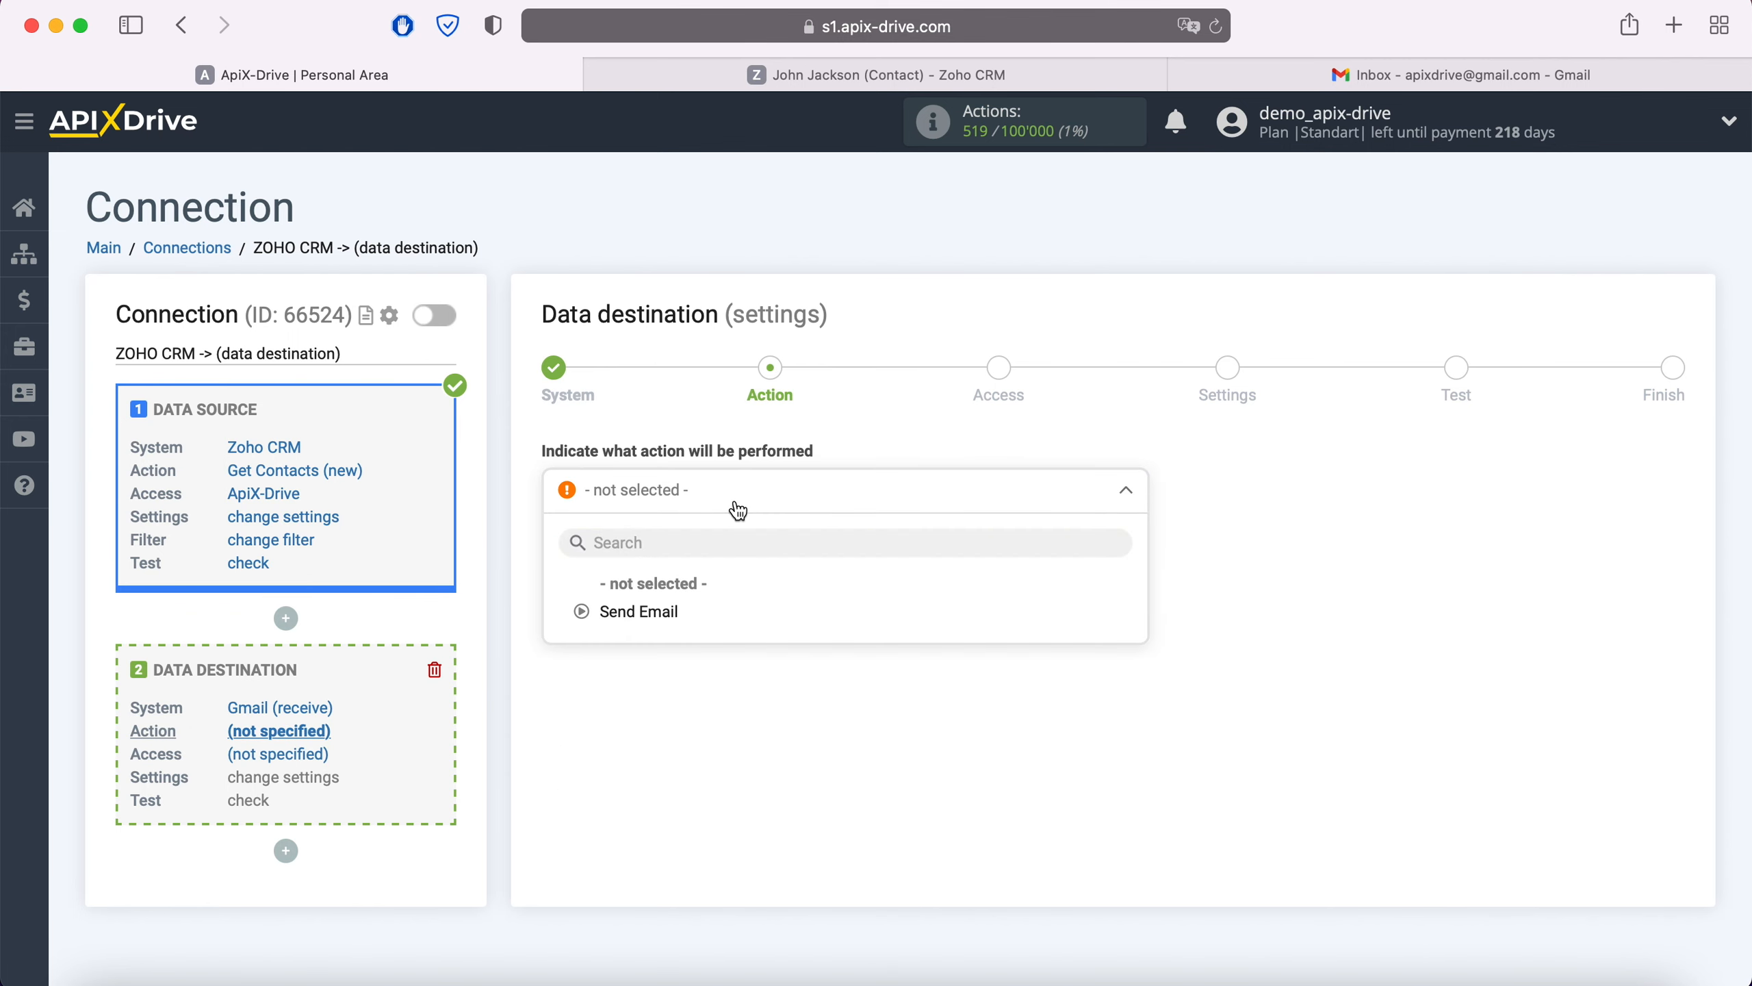
pyautogui.click(664, 612)
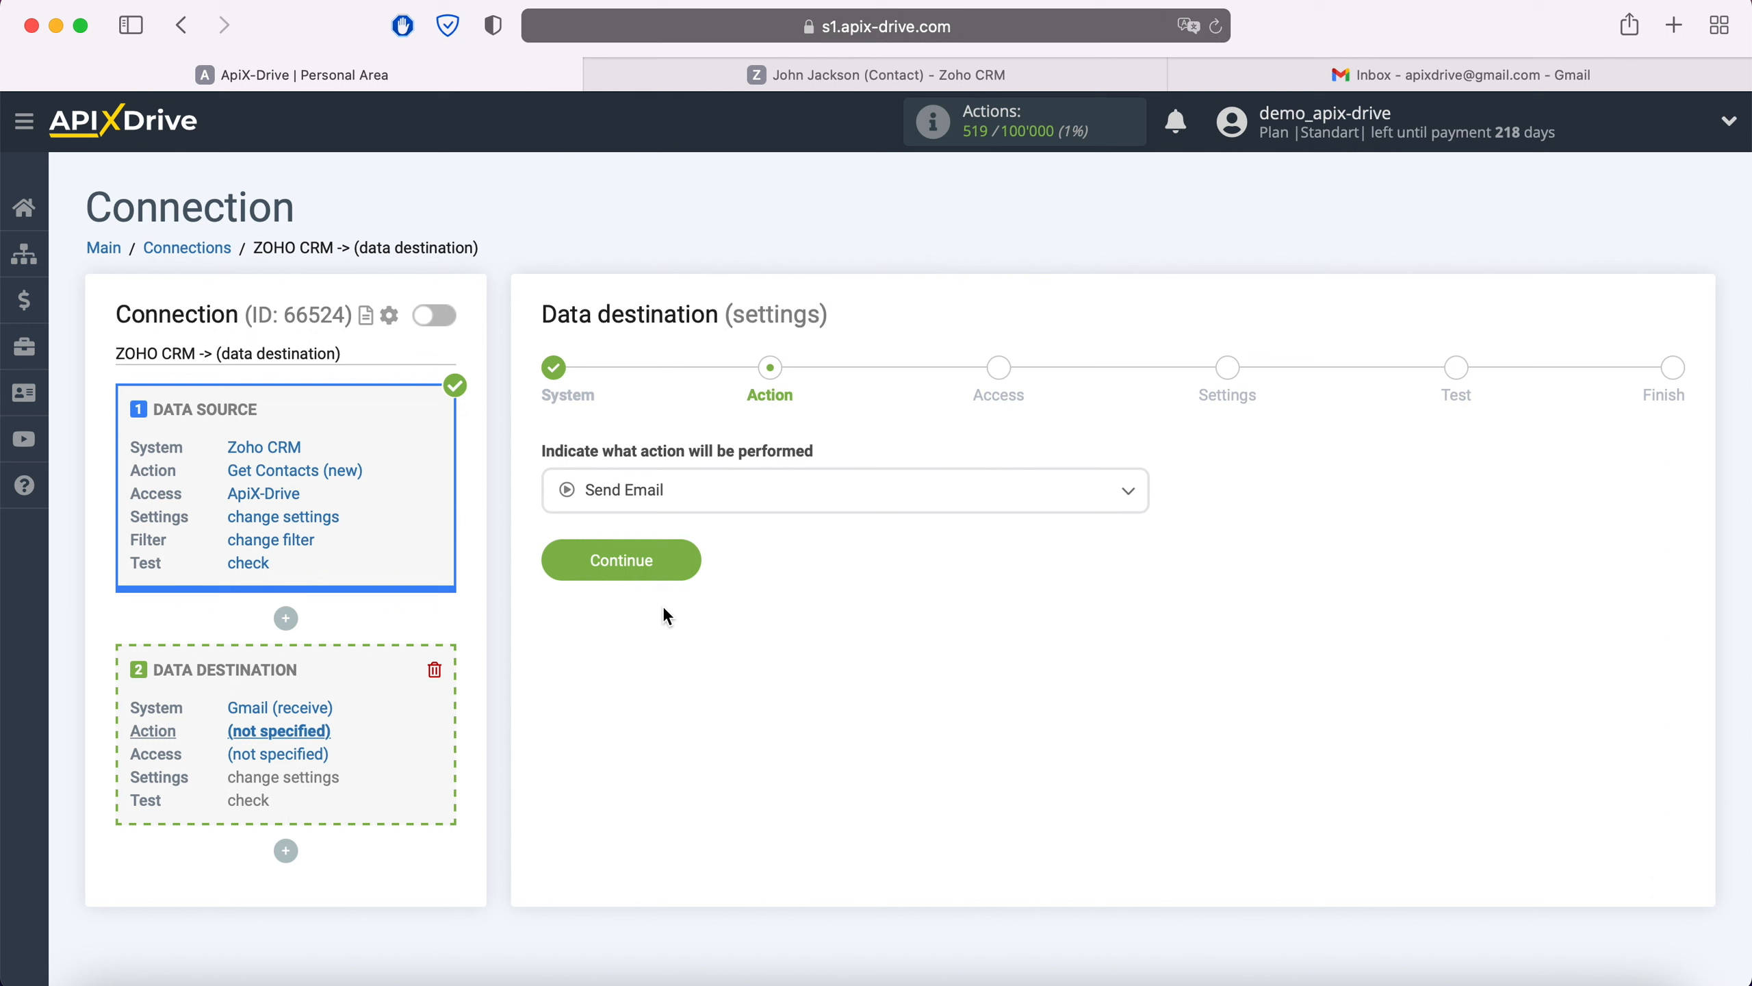
pyautogui.click(685, 558)
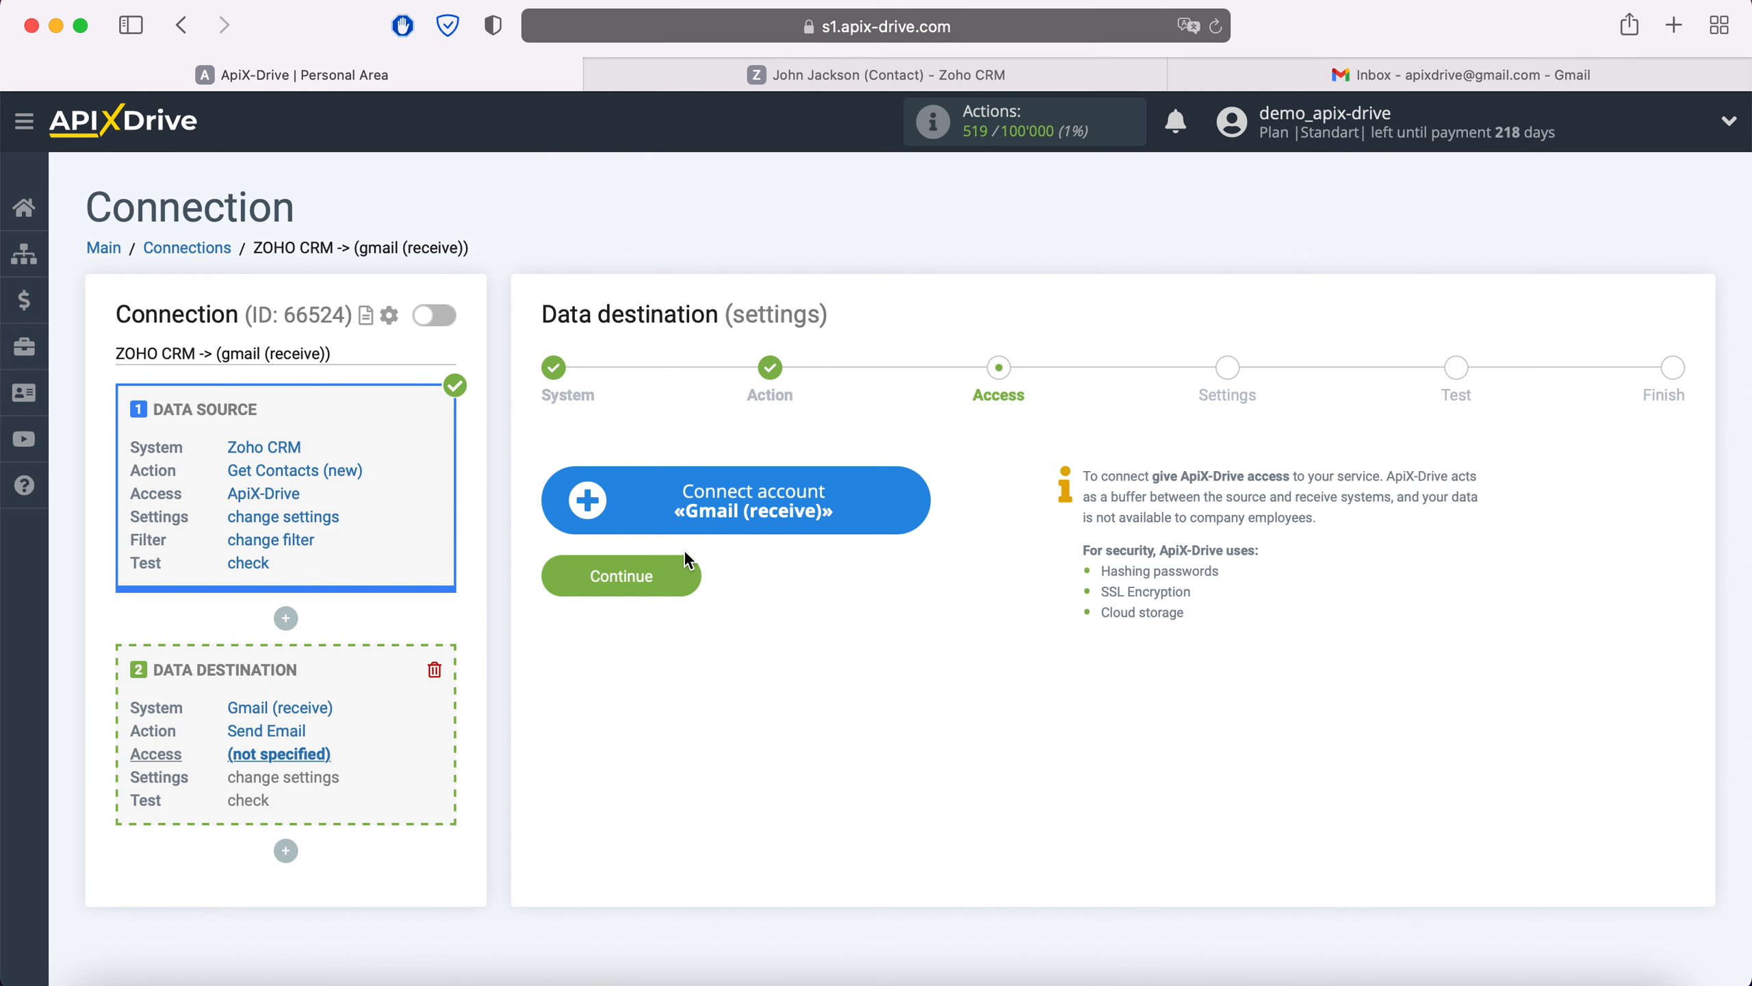
# Sign in to Google with the saved account credentials and grant permission to send email on your behalf.
pyautogui.click(908, 503)
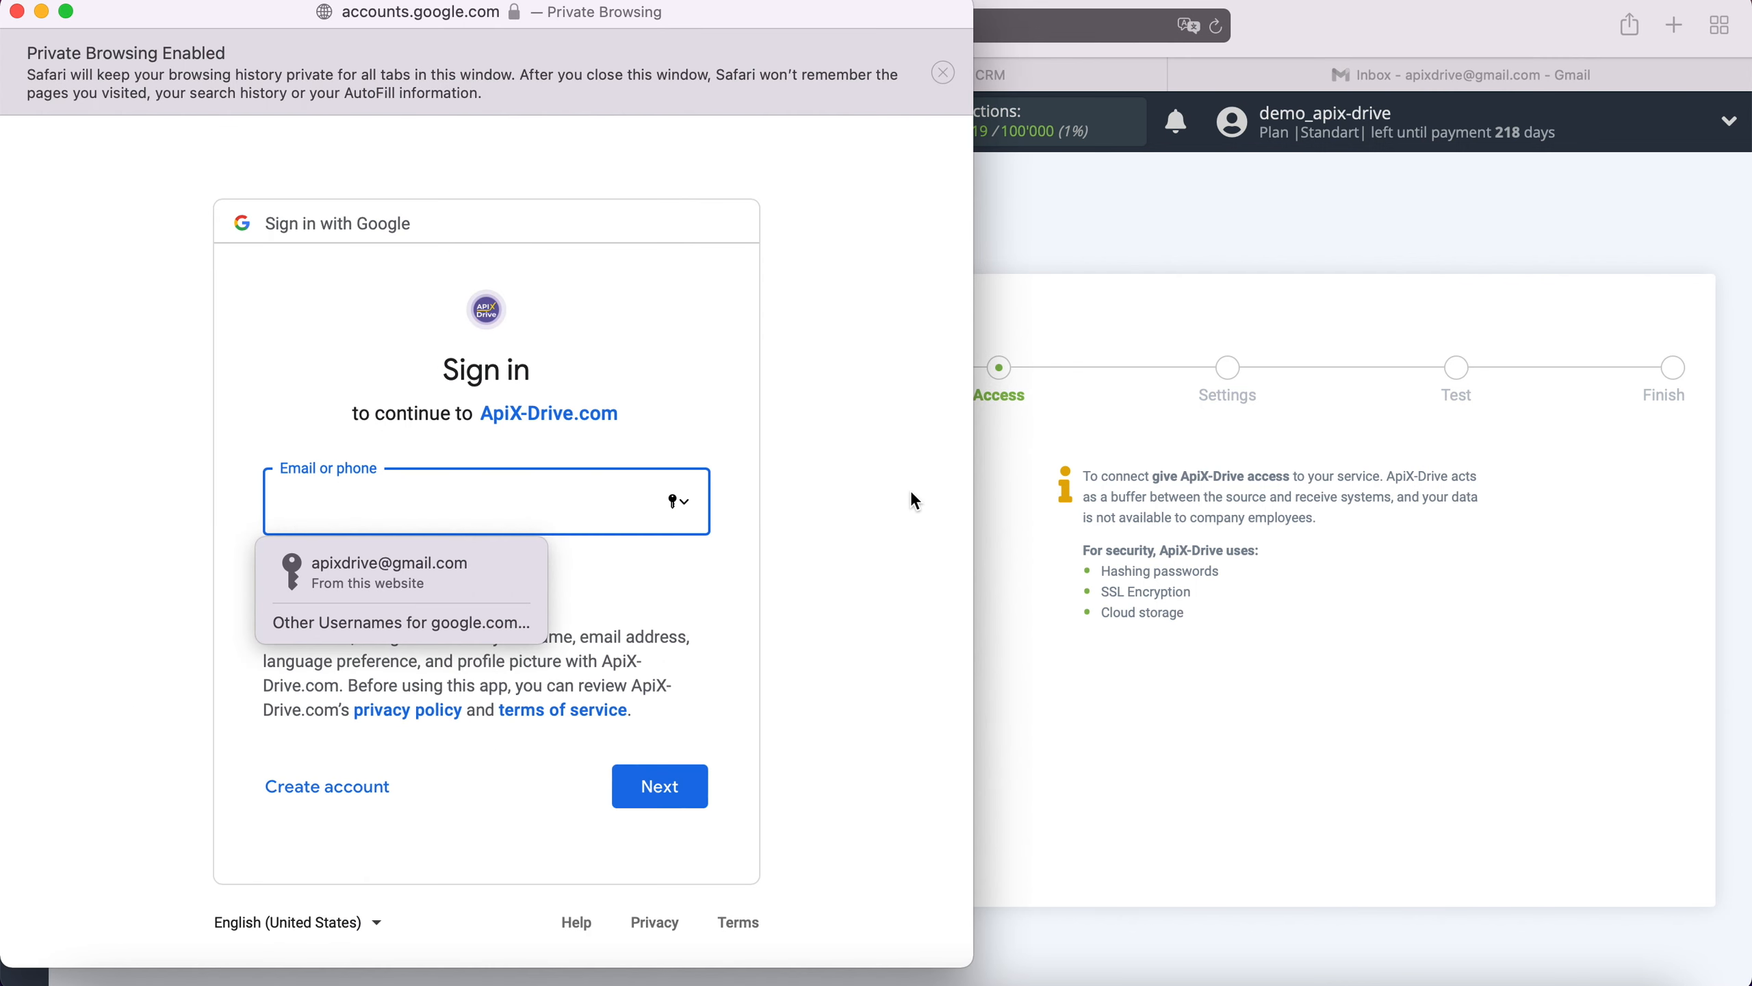
pyautogui.click(501, 563)
pyautogui.click(698, 785)
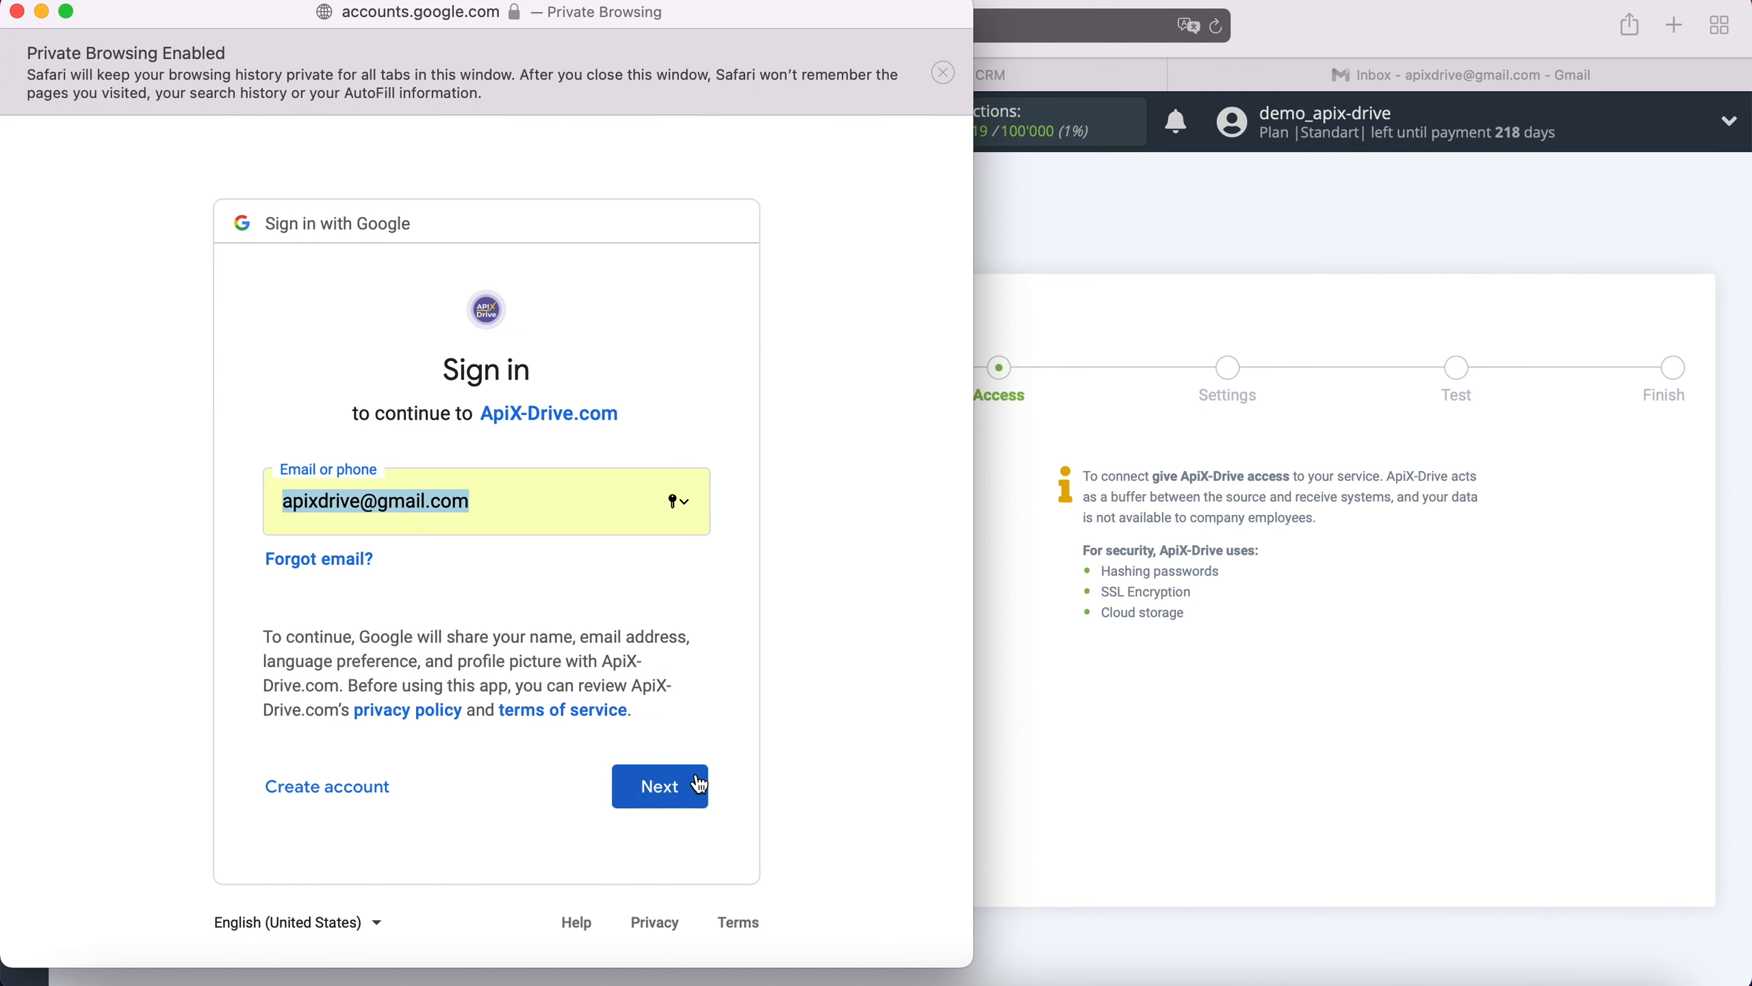
pyautogui.click(338, 553)
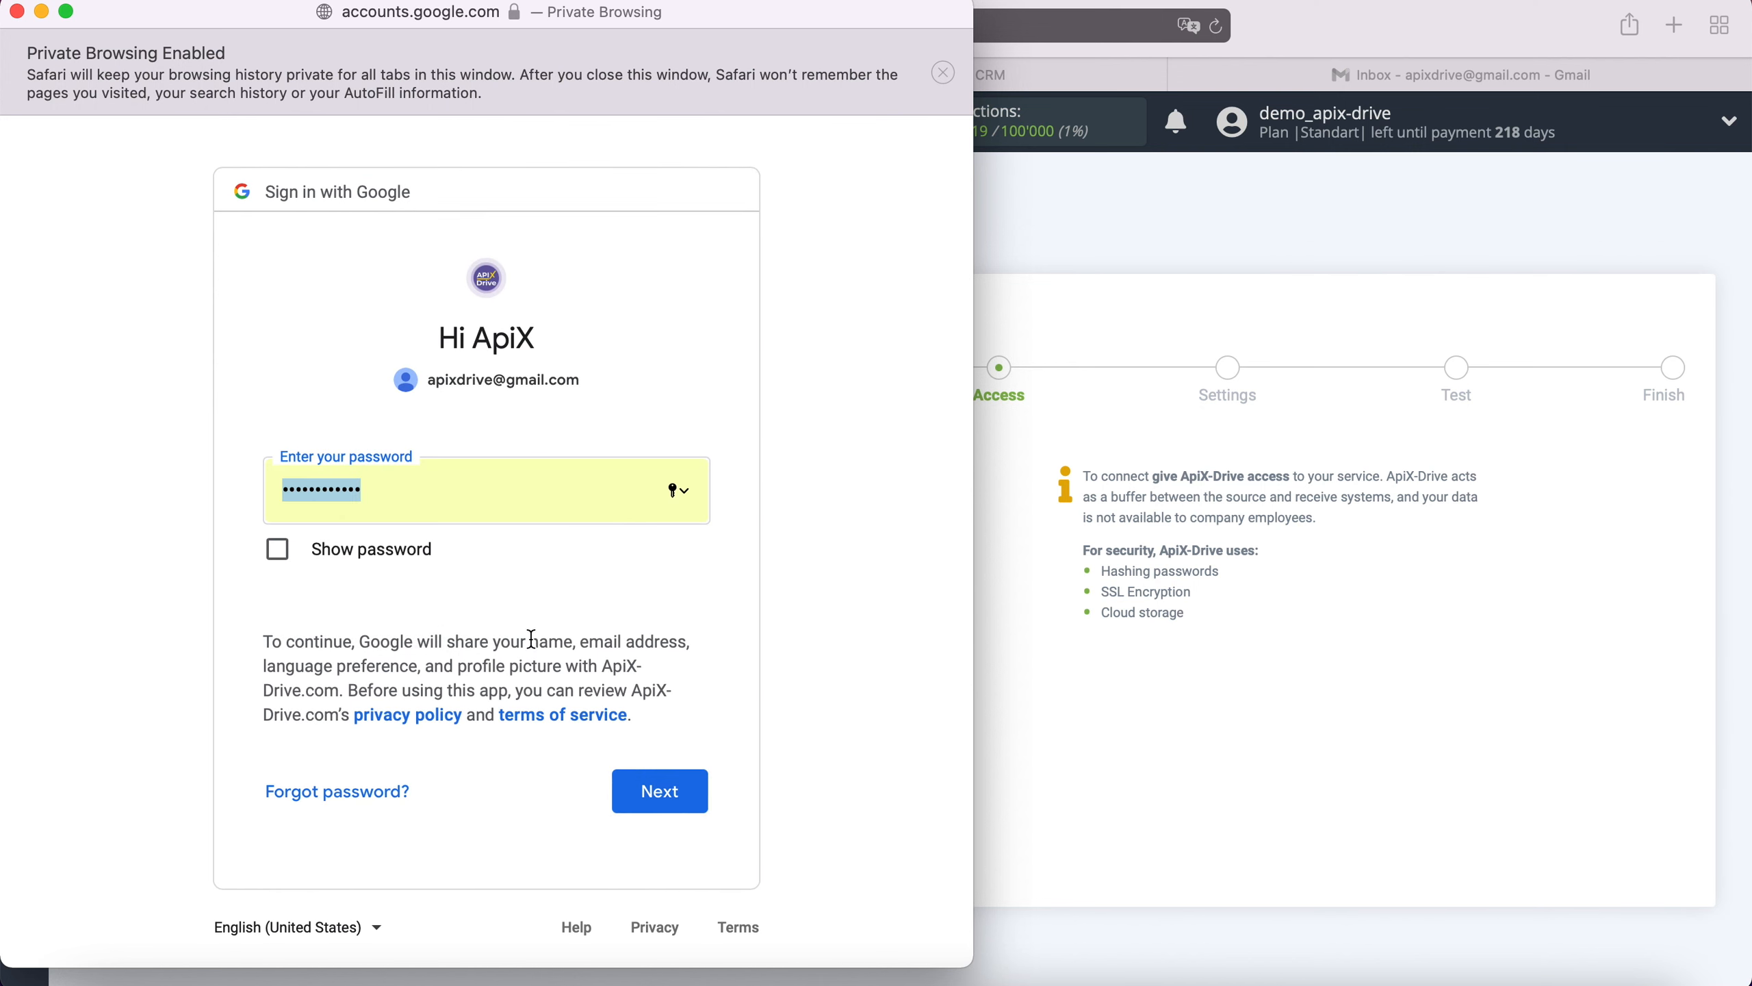
pyautogui.click(699, 793)
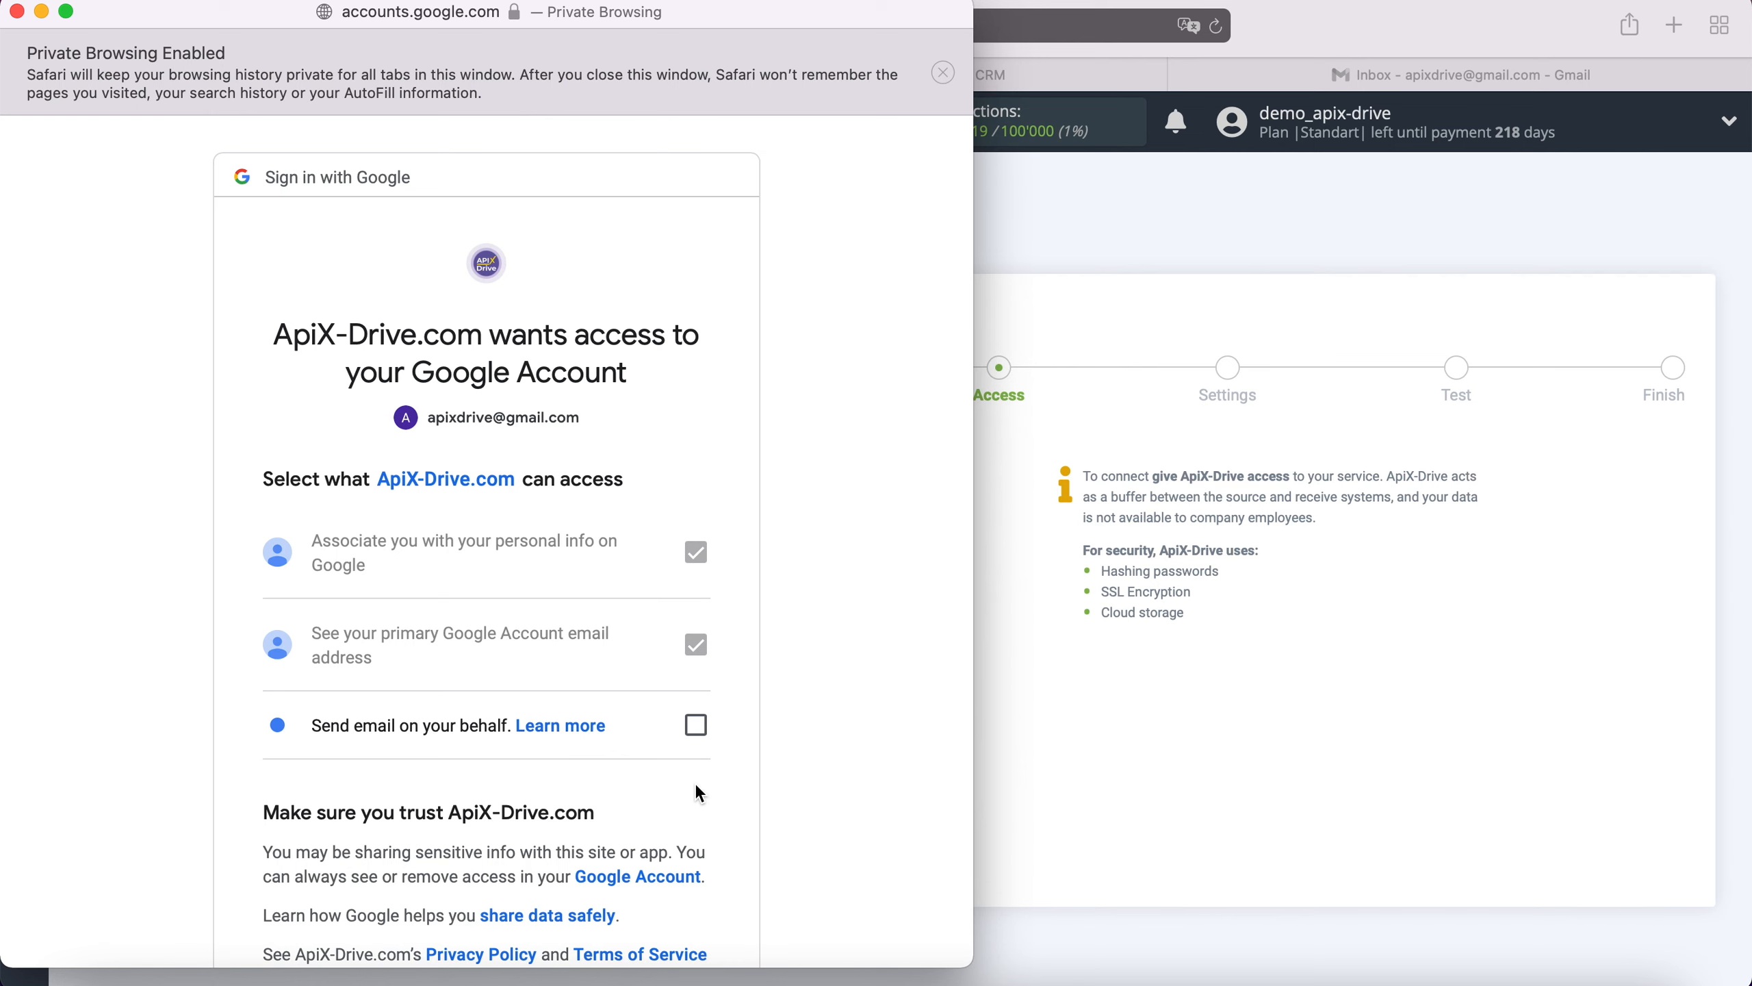
pyautogui.click(695, 726)
pyautogui.scroll(-5, 763, 720)
# Approve Google access, then select the connected Gmail account as the destination login.
pyautogui.click(644, 890)
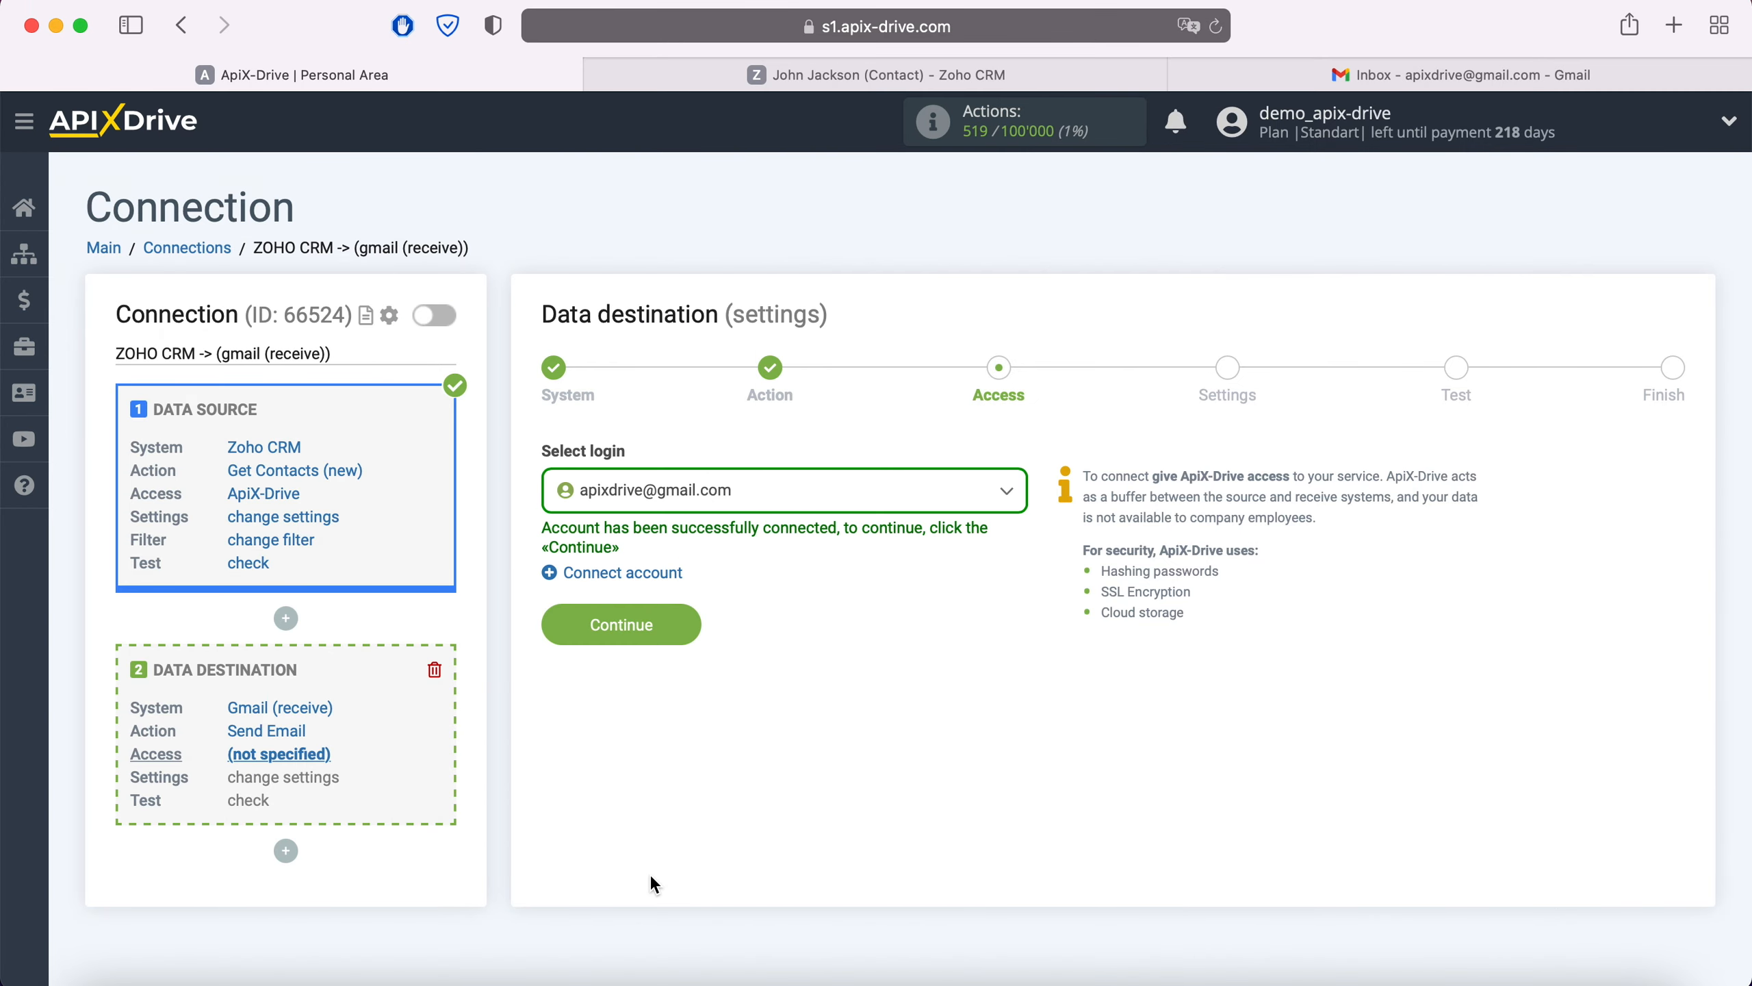
pyautogui.click(801, 493)
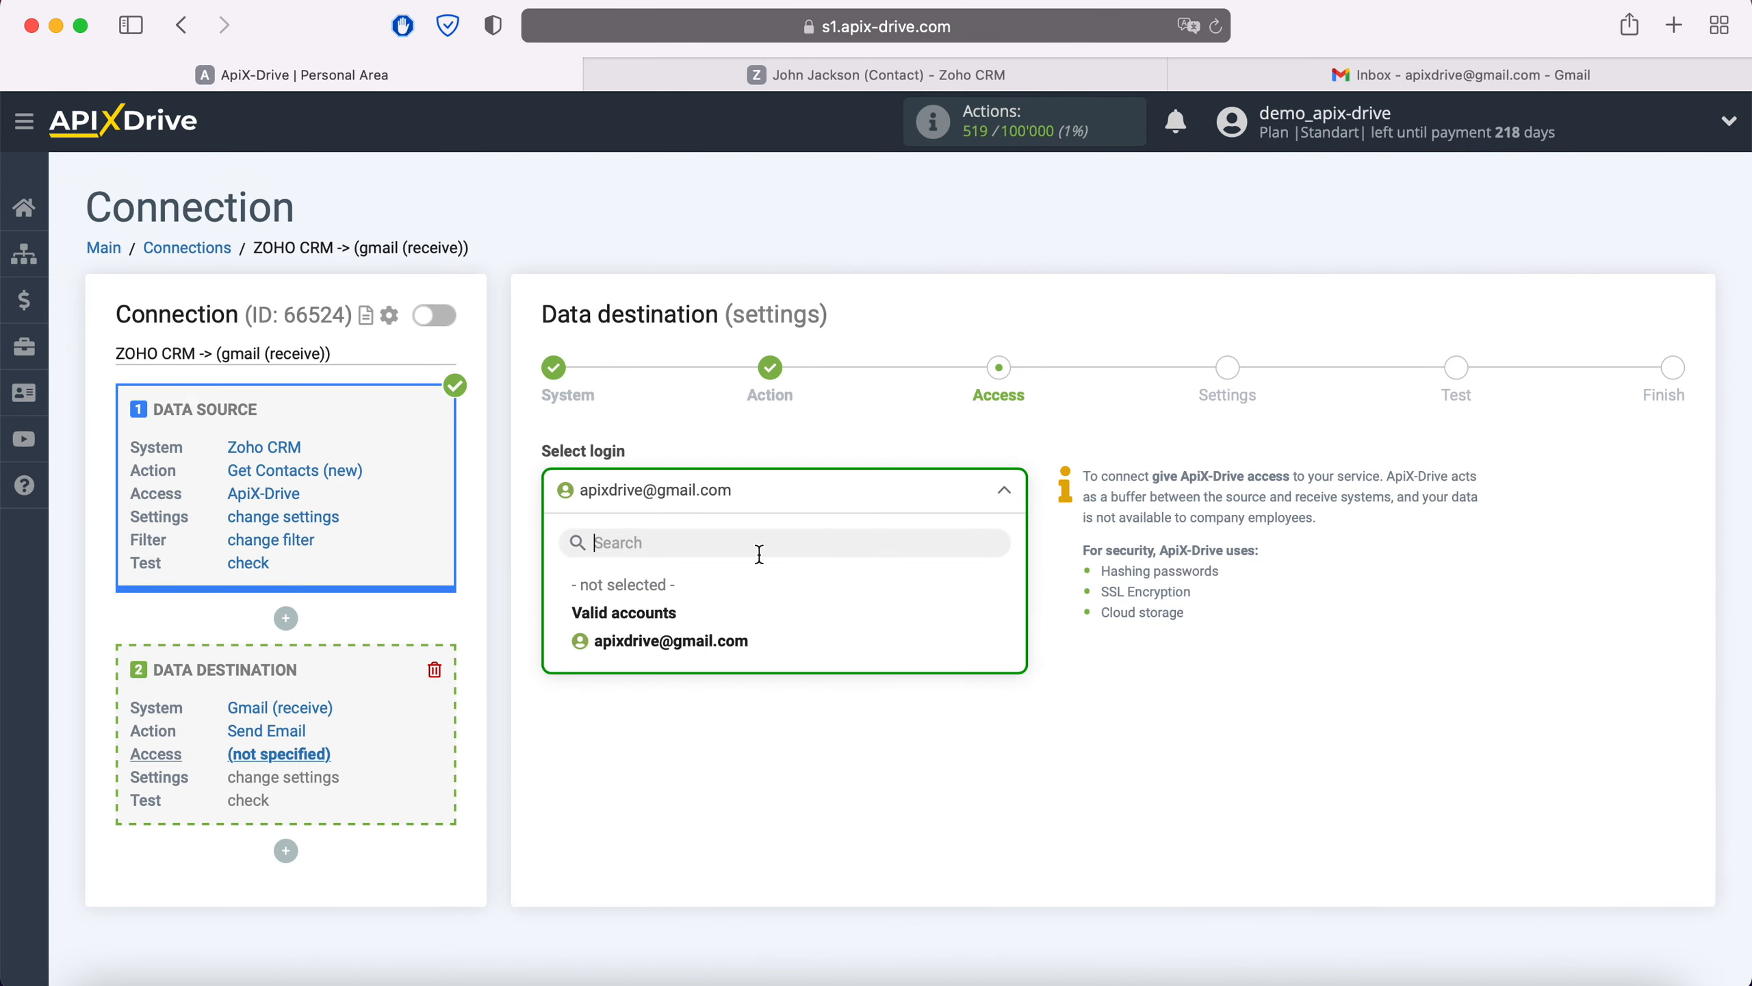
pyautogui.click(743, 644)
pyautogui.click(702, 630)
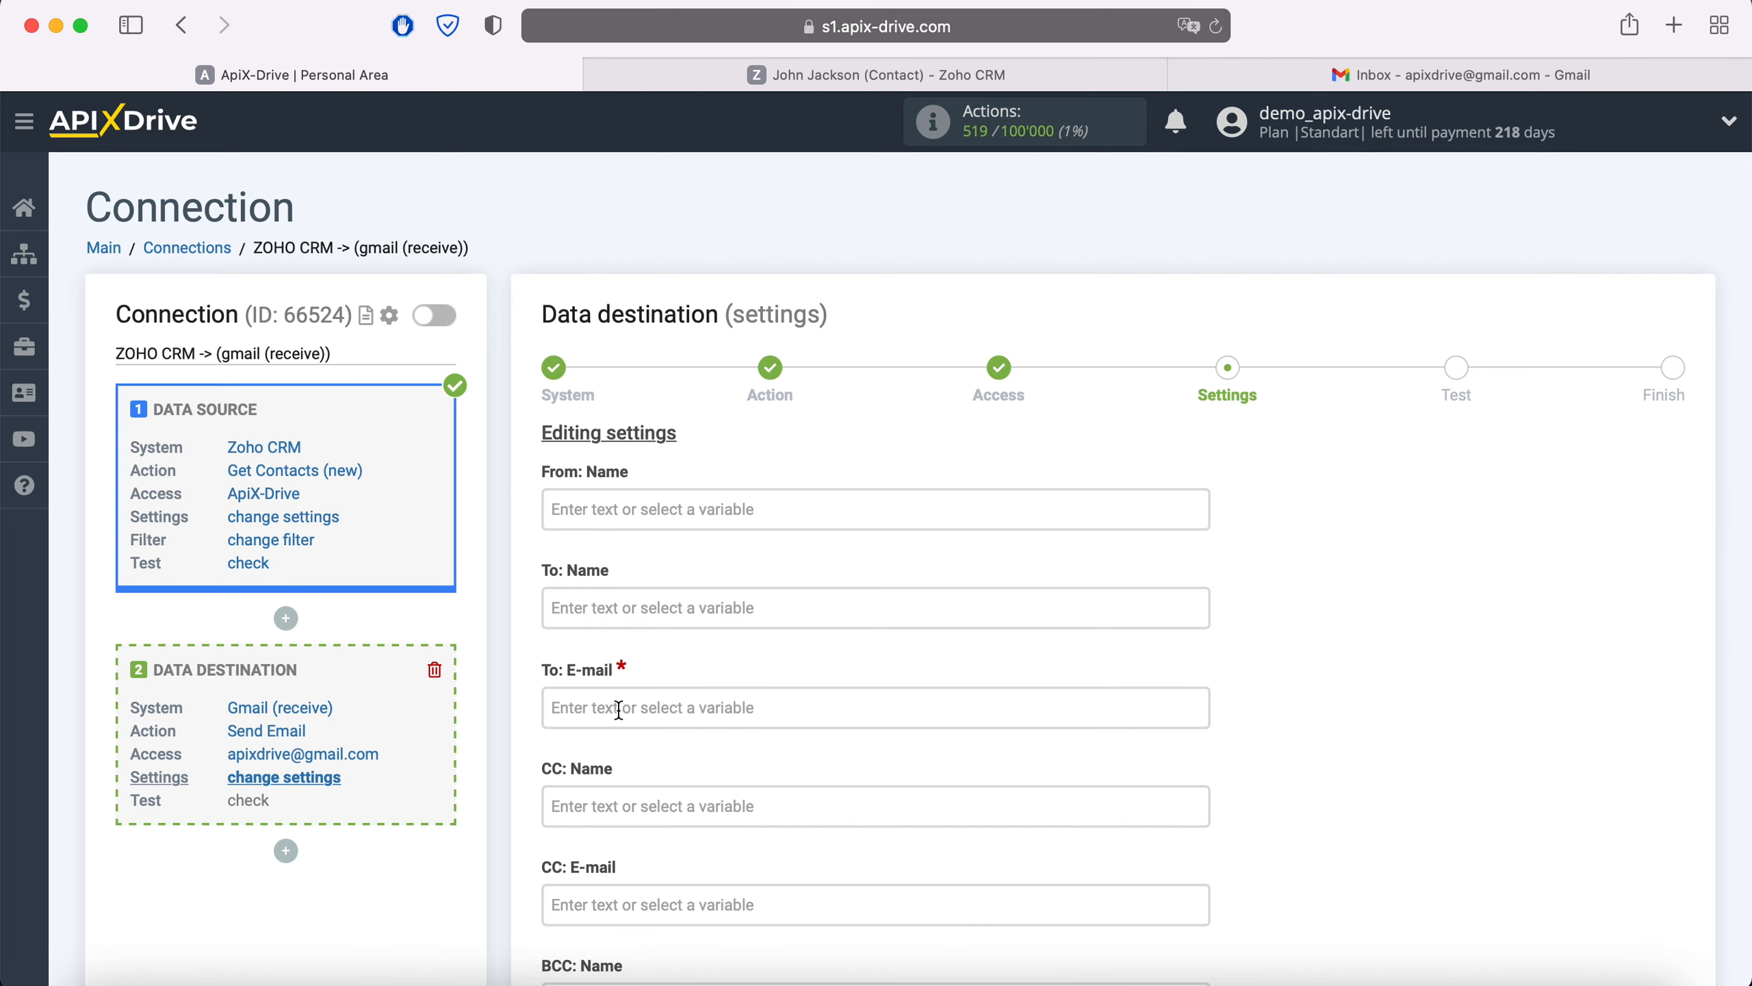
# Set the recipient field to the account's Gmail address instead of the contact's Email variable.
pyautogui.scroll(-10, 619, 710)
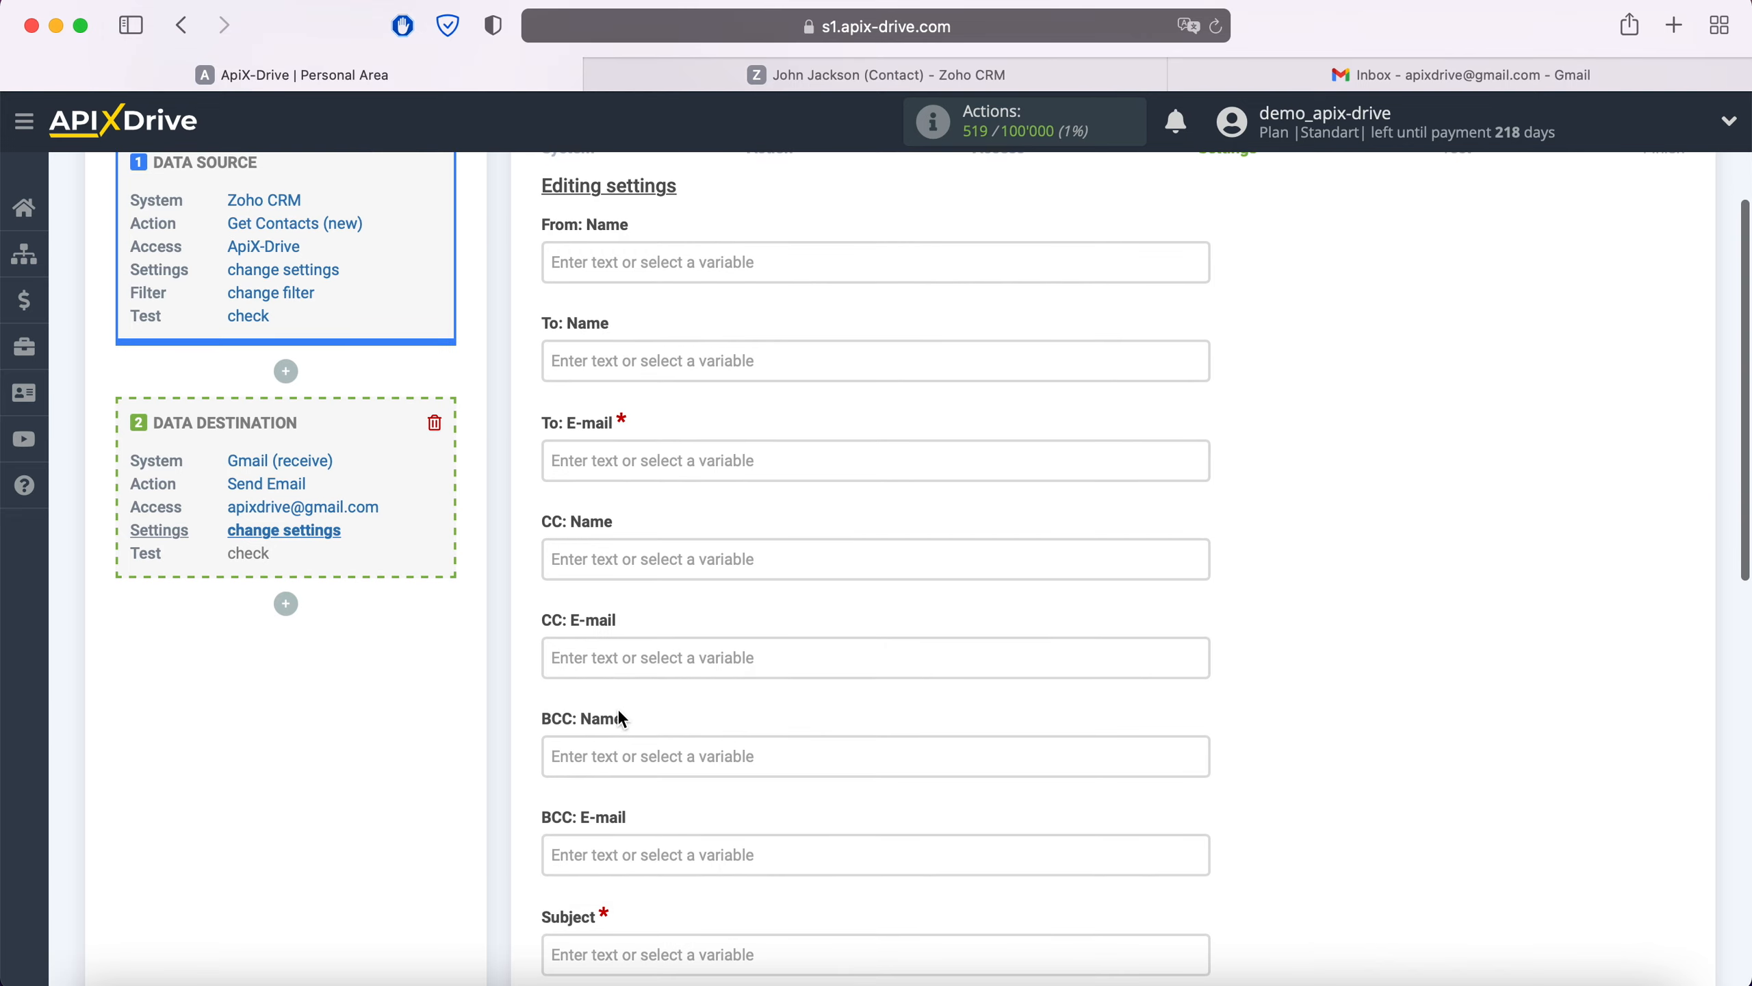
pyautogui.scroll(-3, 618, 709)
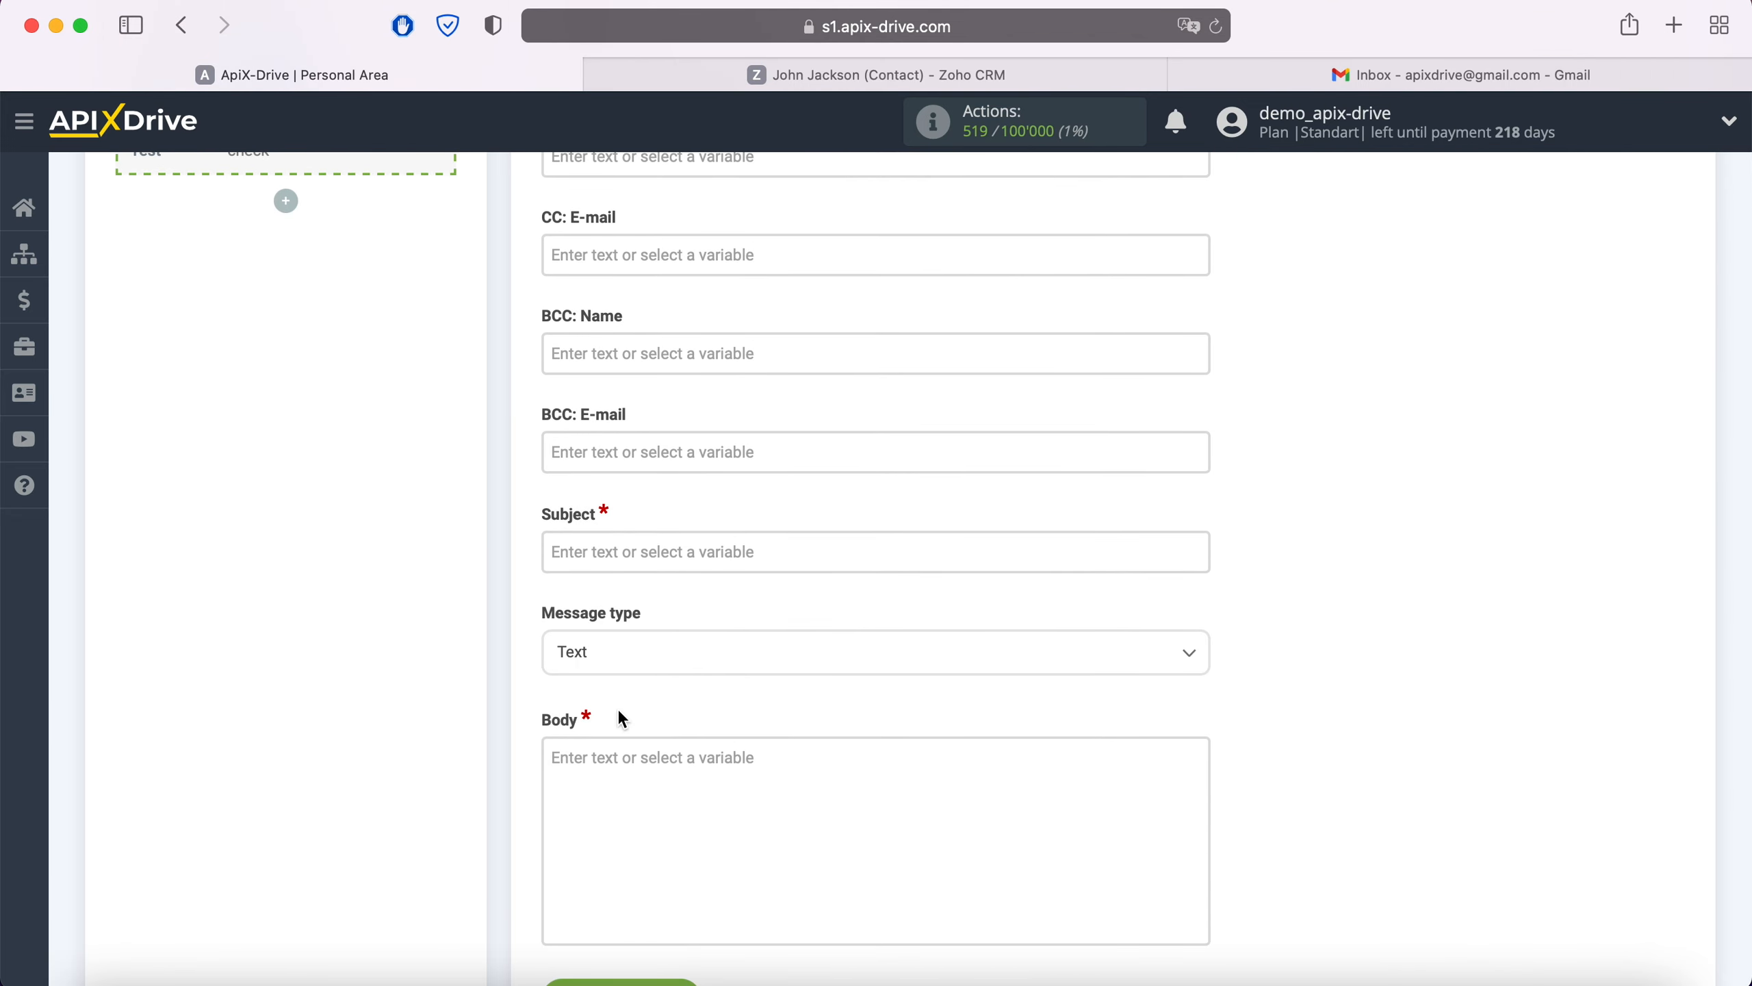
pyautogui.scroll(13, 619, 712)
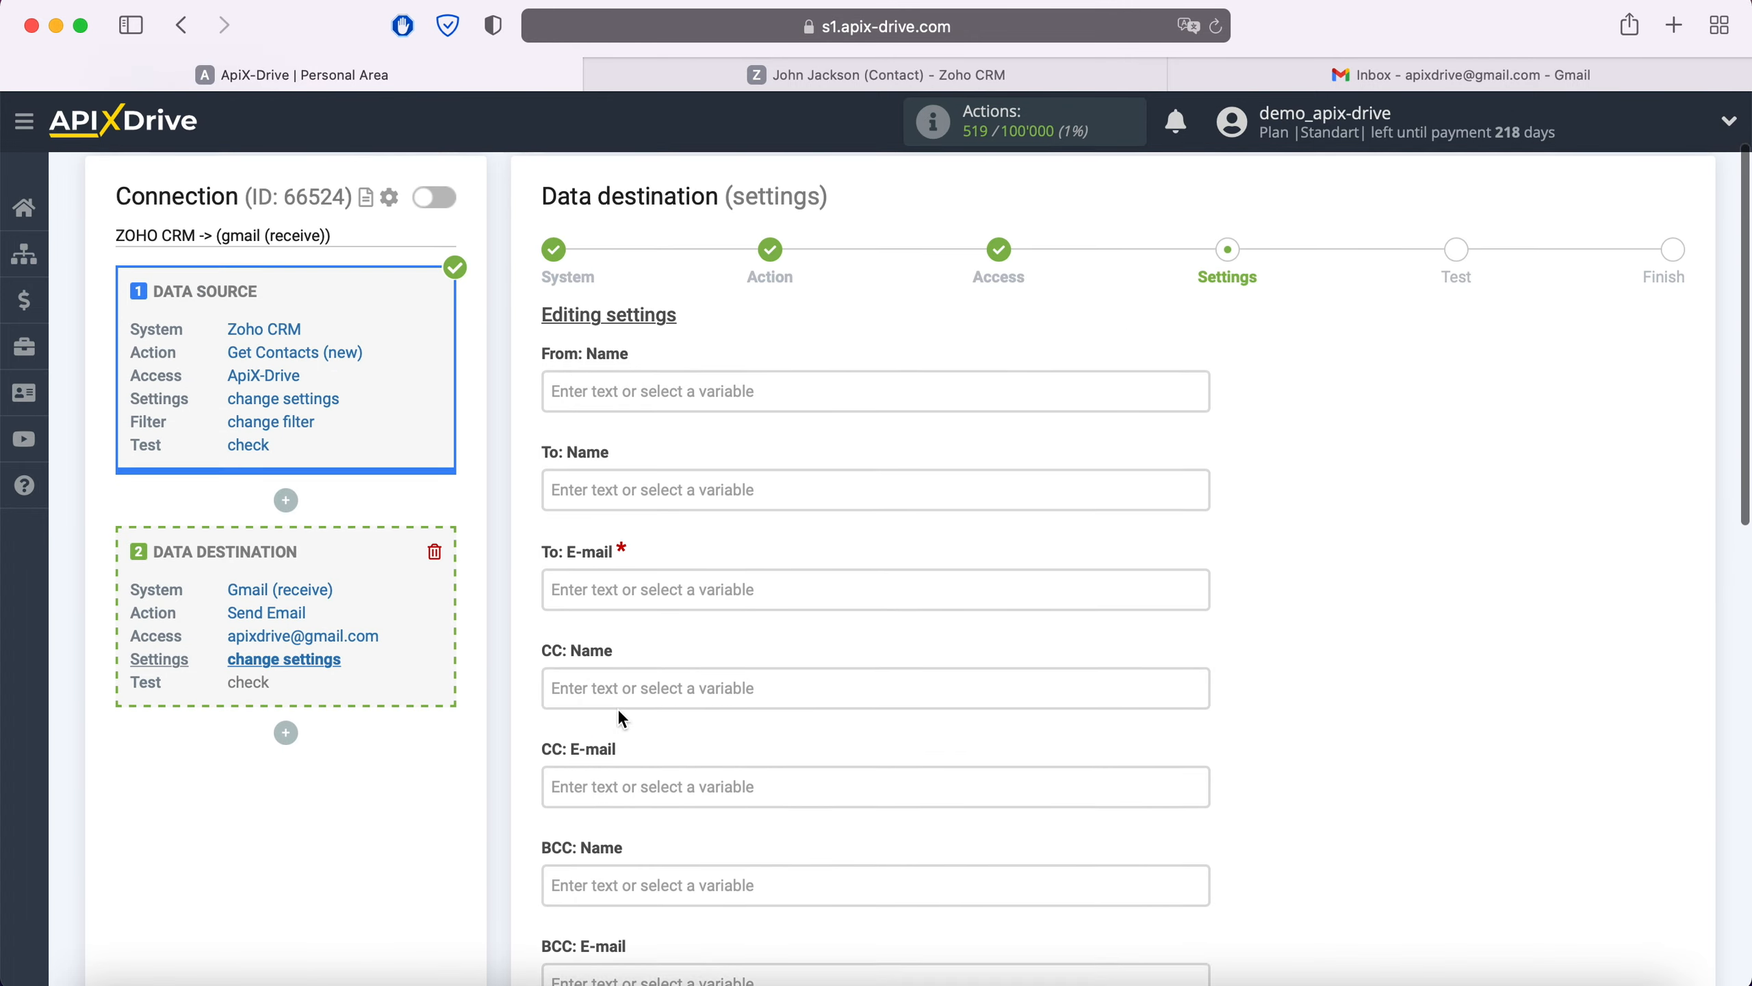
pyautogui.click(660, 620)
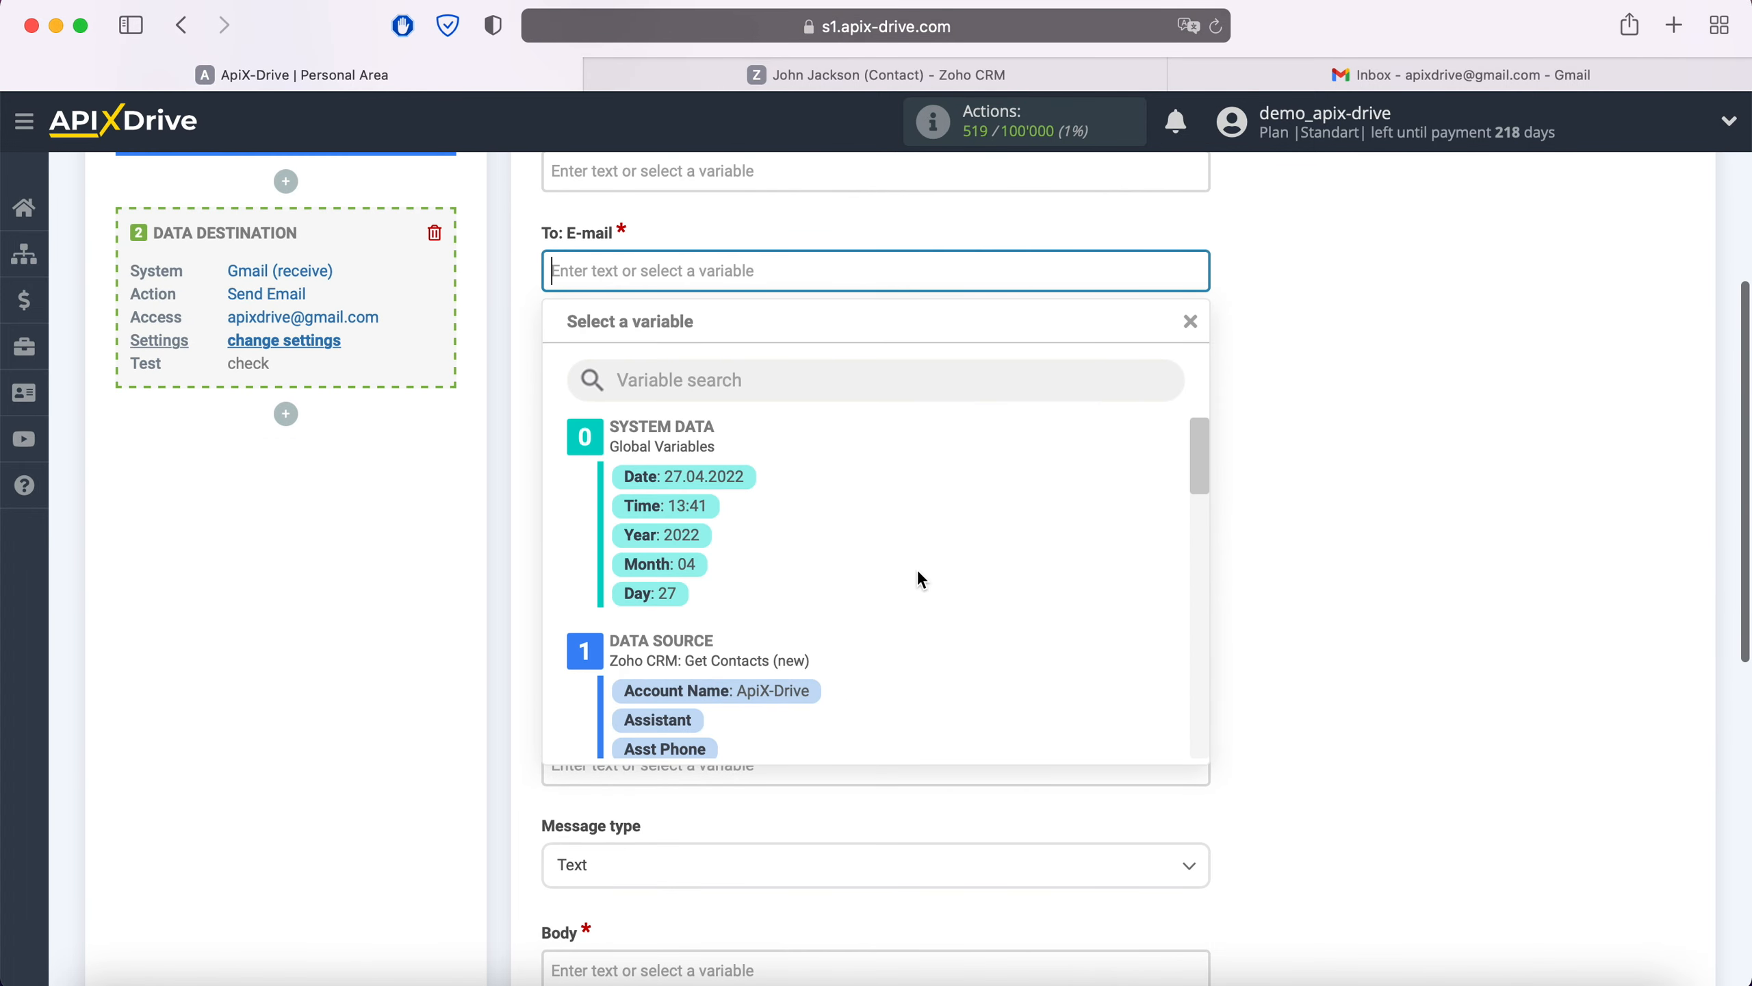
pyautogui.scroll(-3, 918, 571)
pyautogui.scroll(-2, 917, 570)
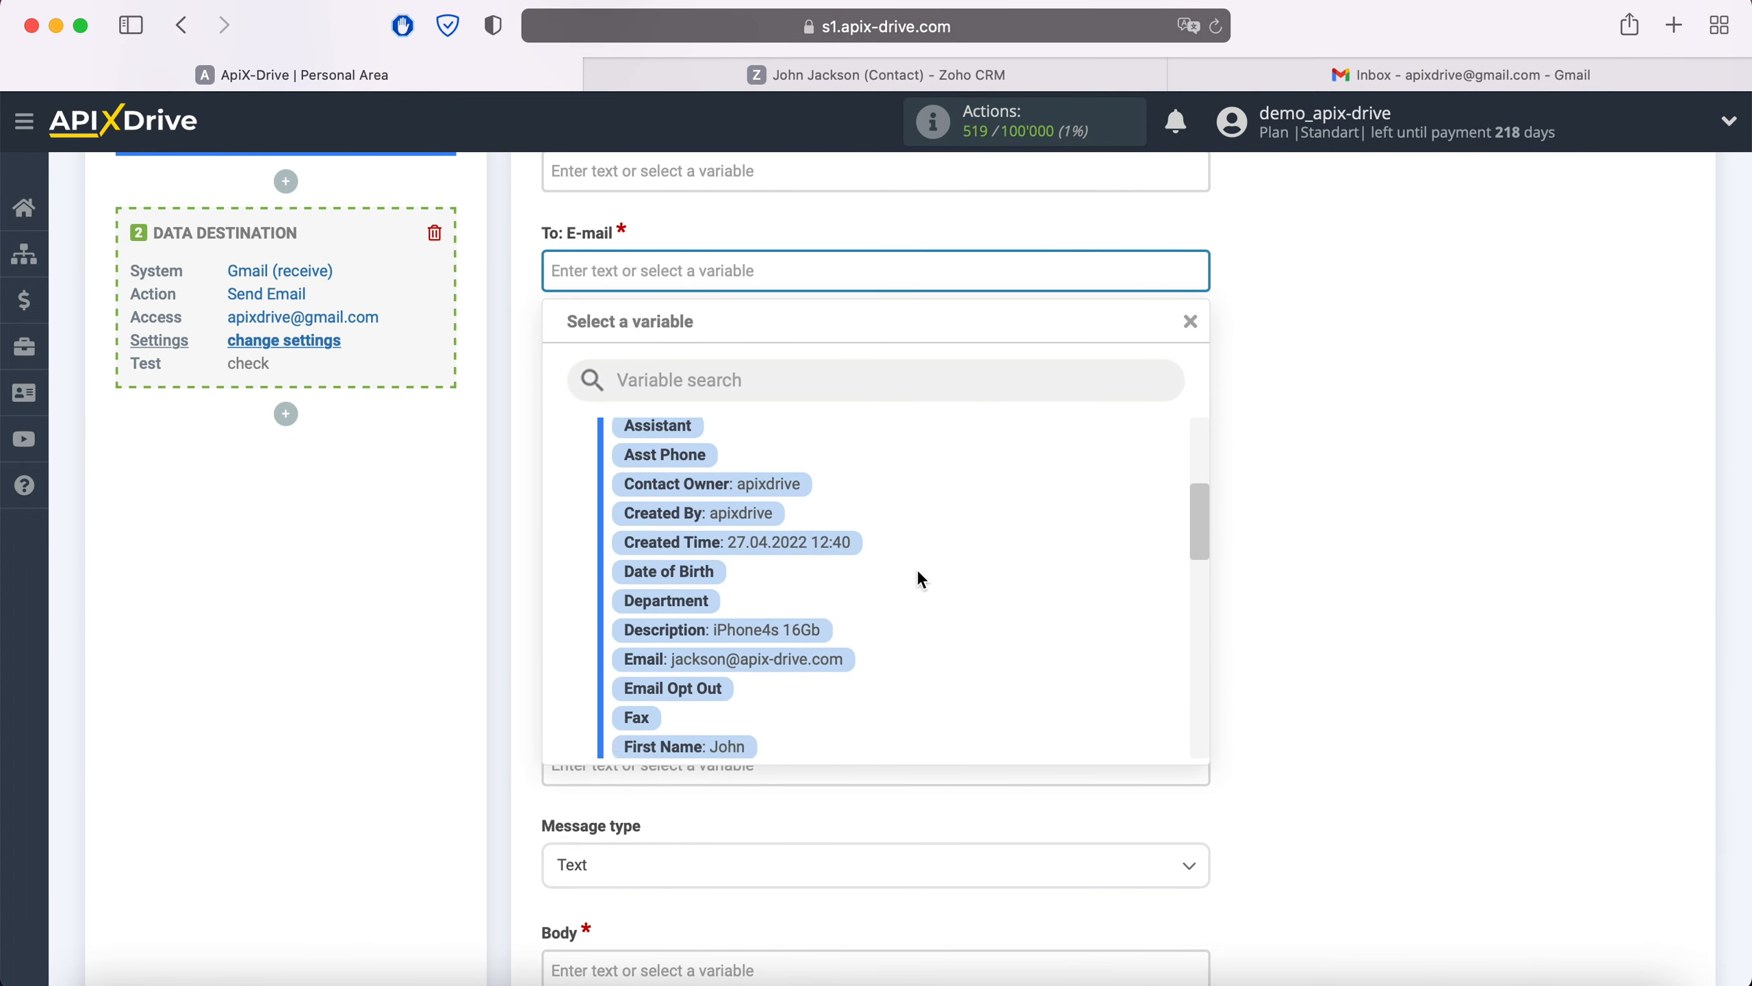
pyautogui.click(846, 649)
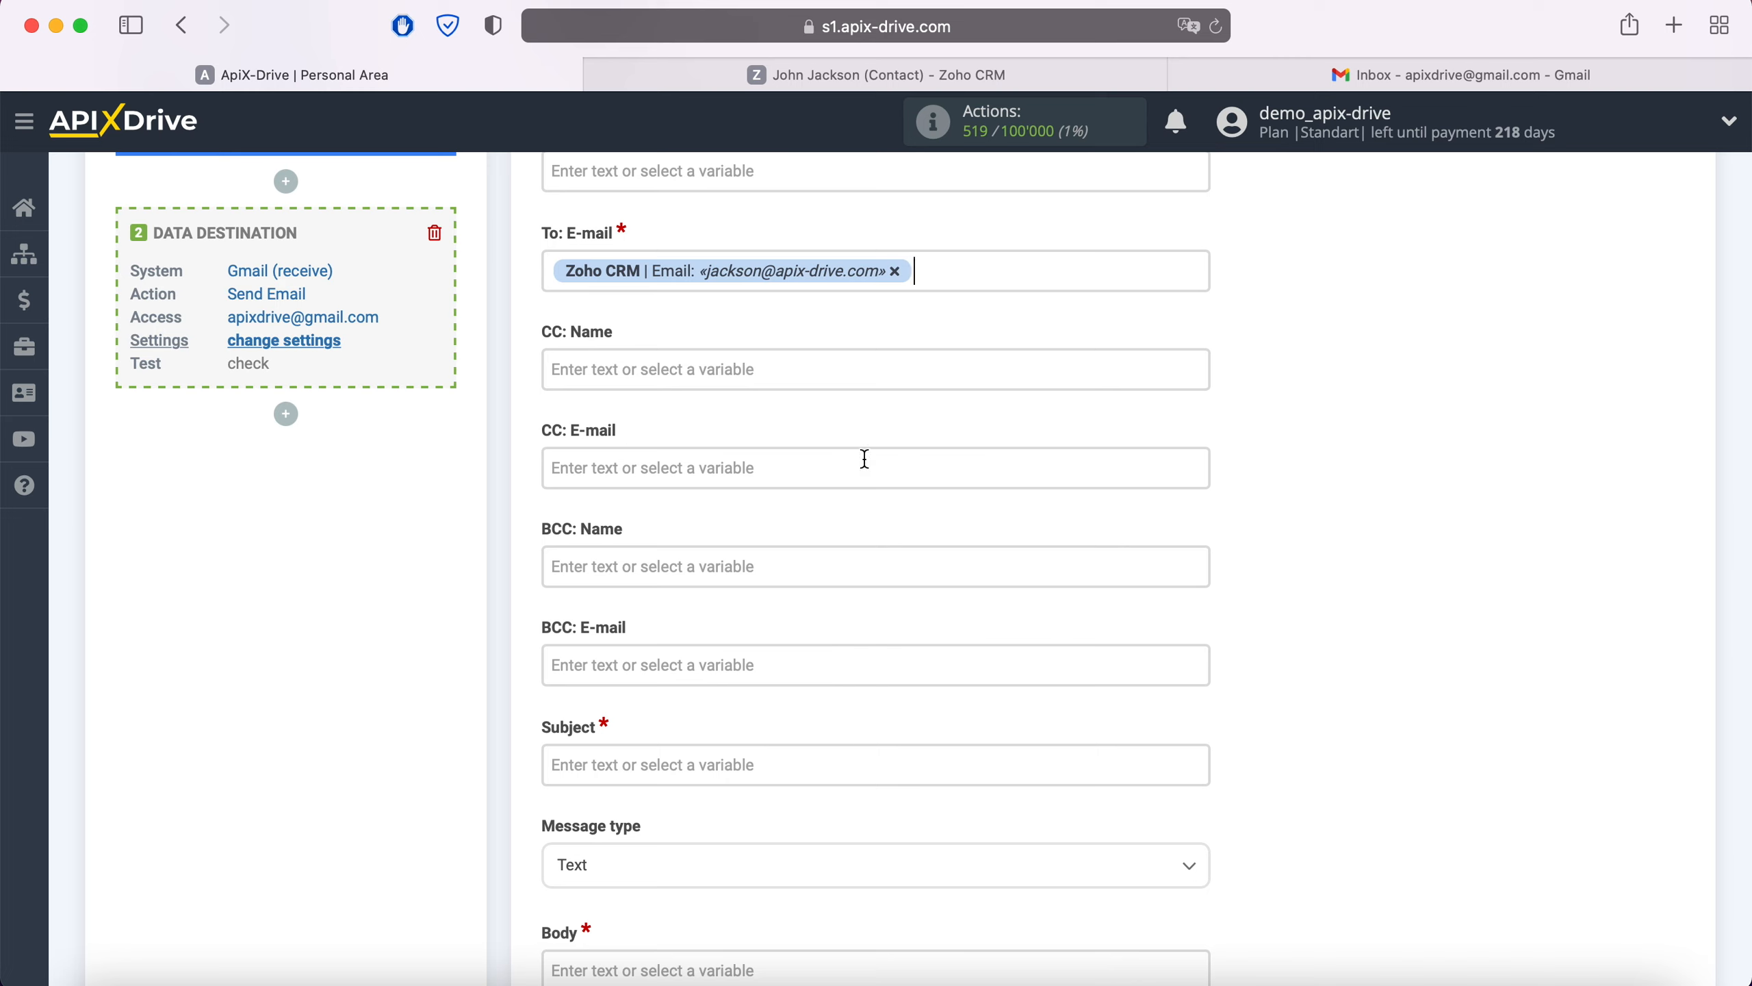
pyautogui.click(895, 272)
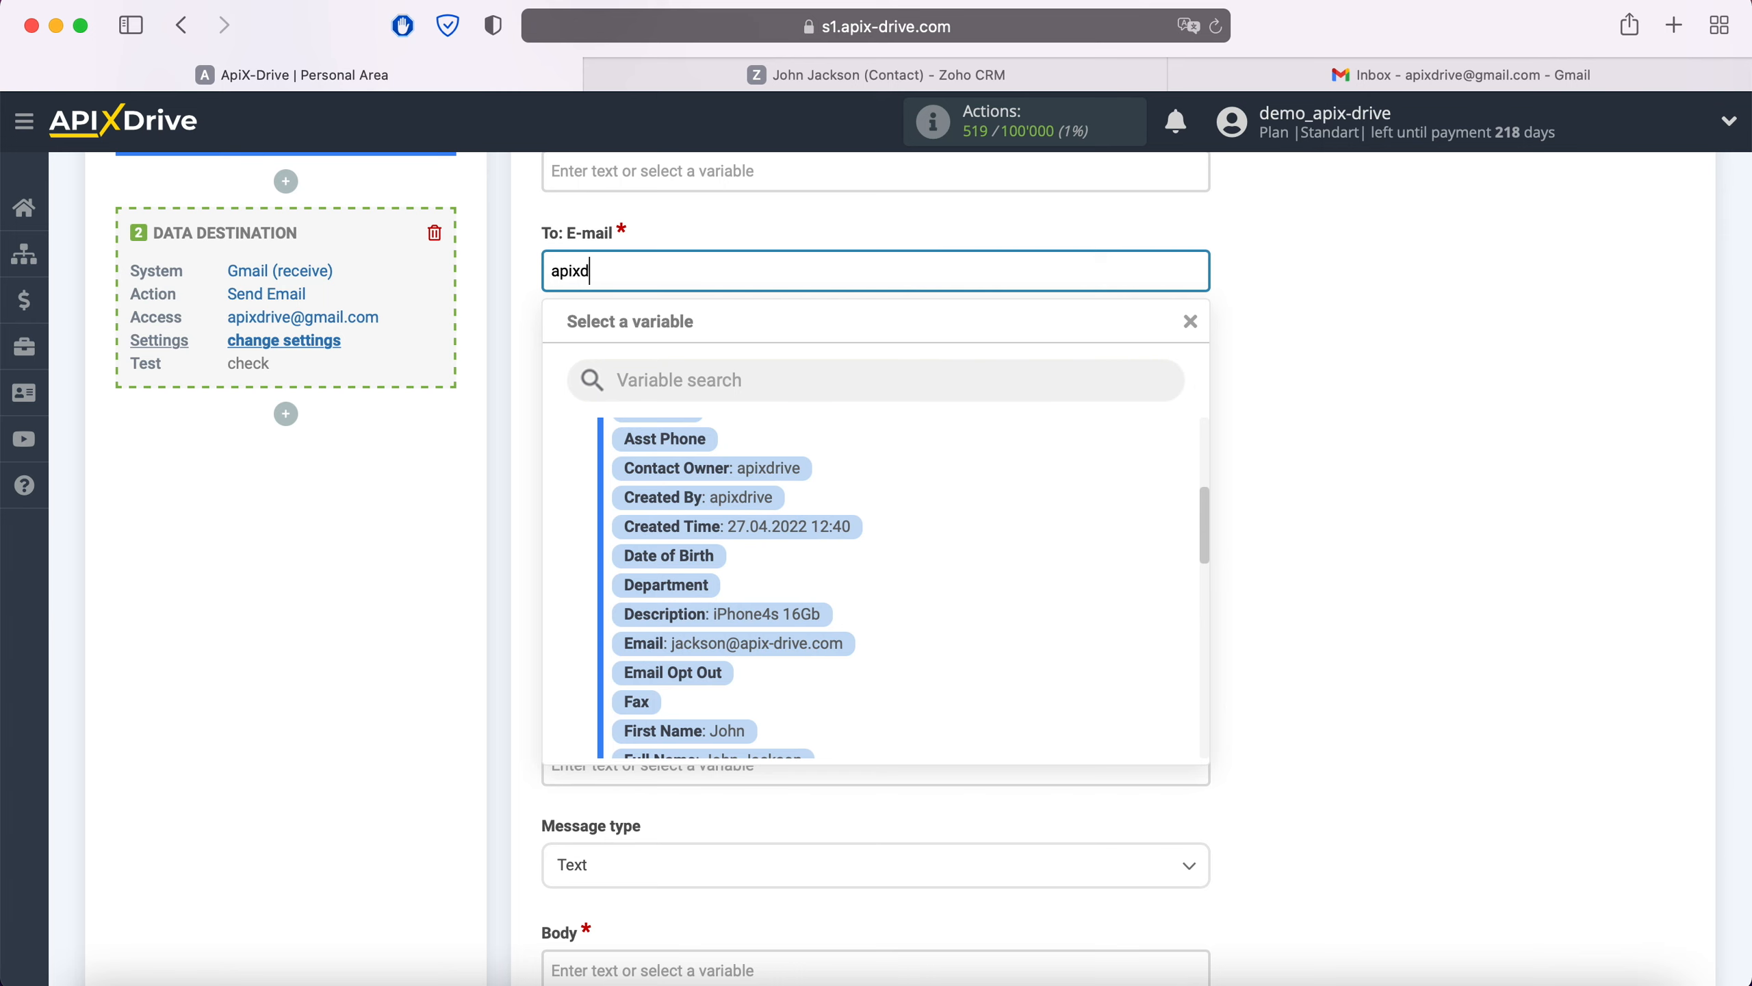
pyautogui.click(486, 448)
pyautogui.scroll(-2, 486, 449)
pyautogui.scroll(-3, 485, 447)
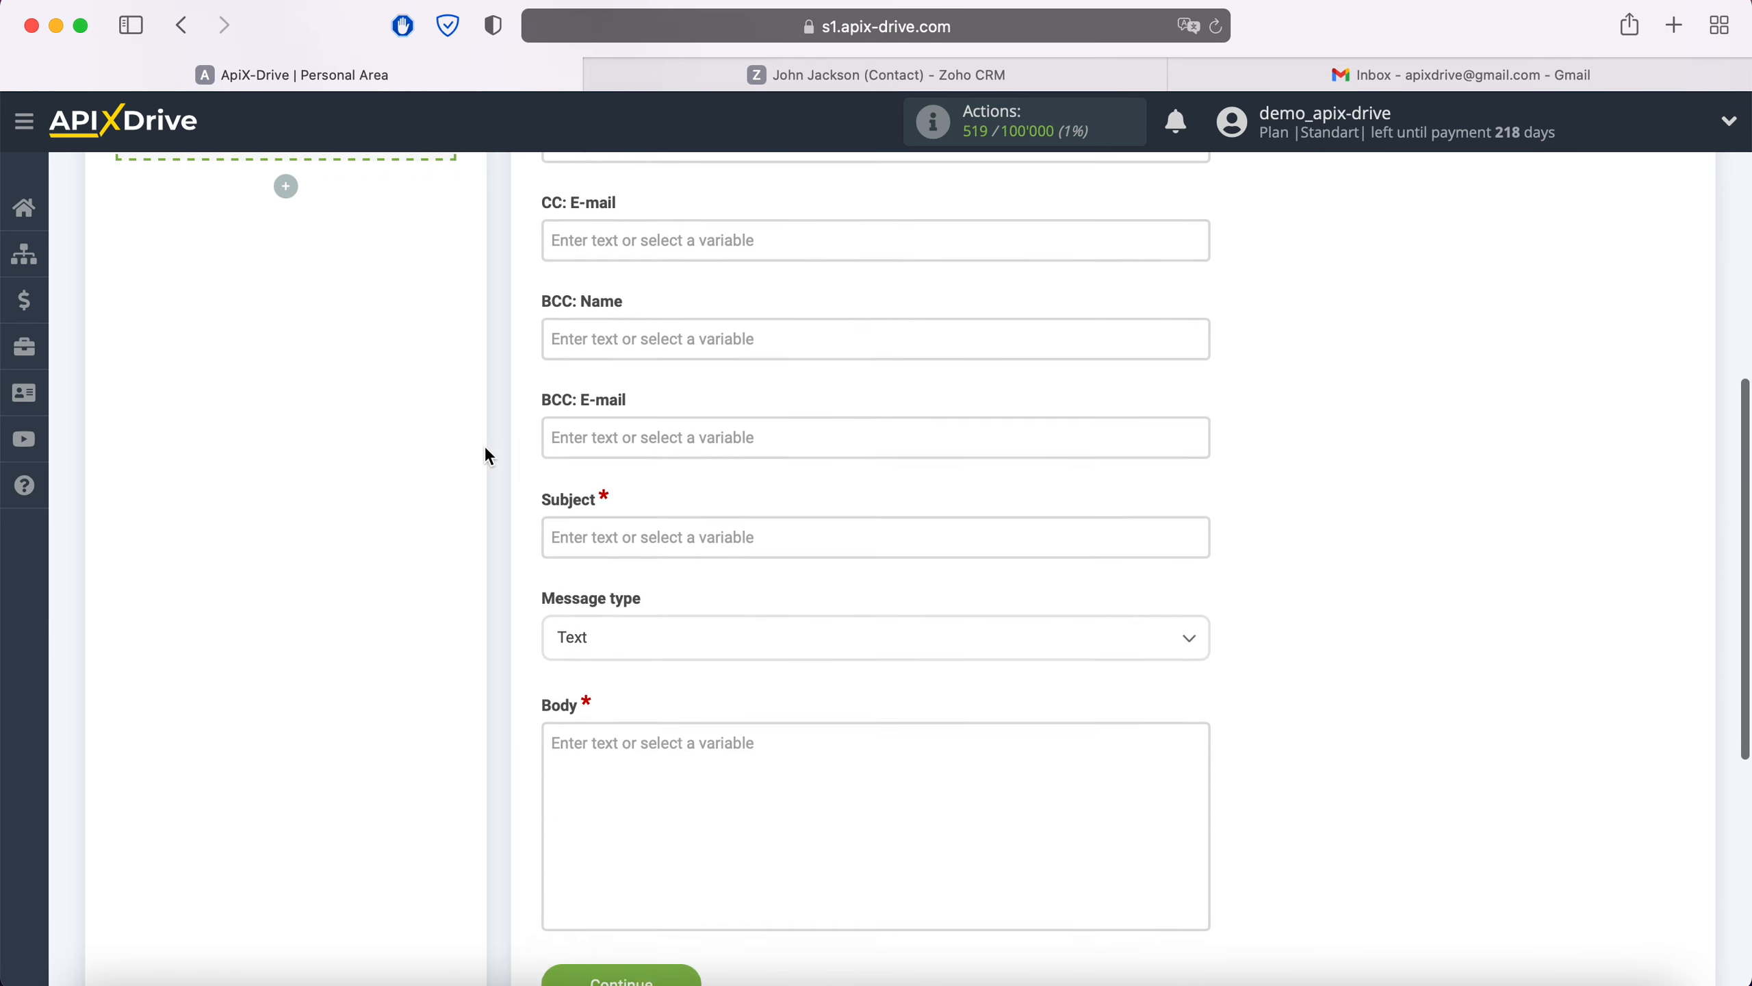
# Set the subject to 'New Contact ZohoCRM' followed by the Full Name variable.
pyautogui.click(594, 512)
pyautogui.write('New Contact')
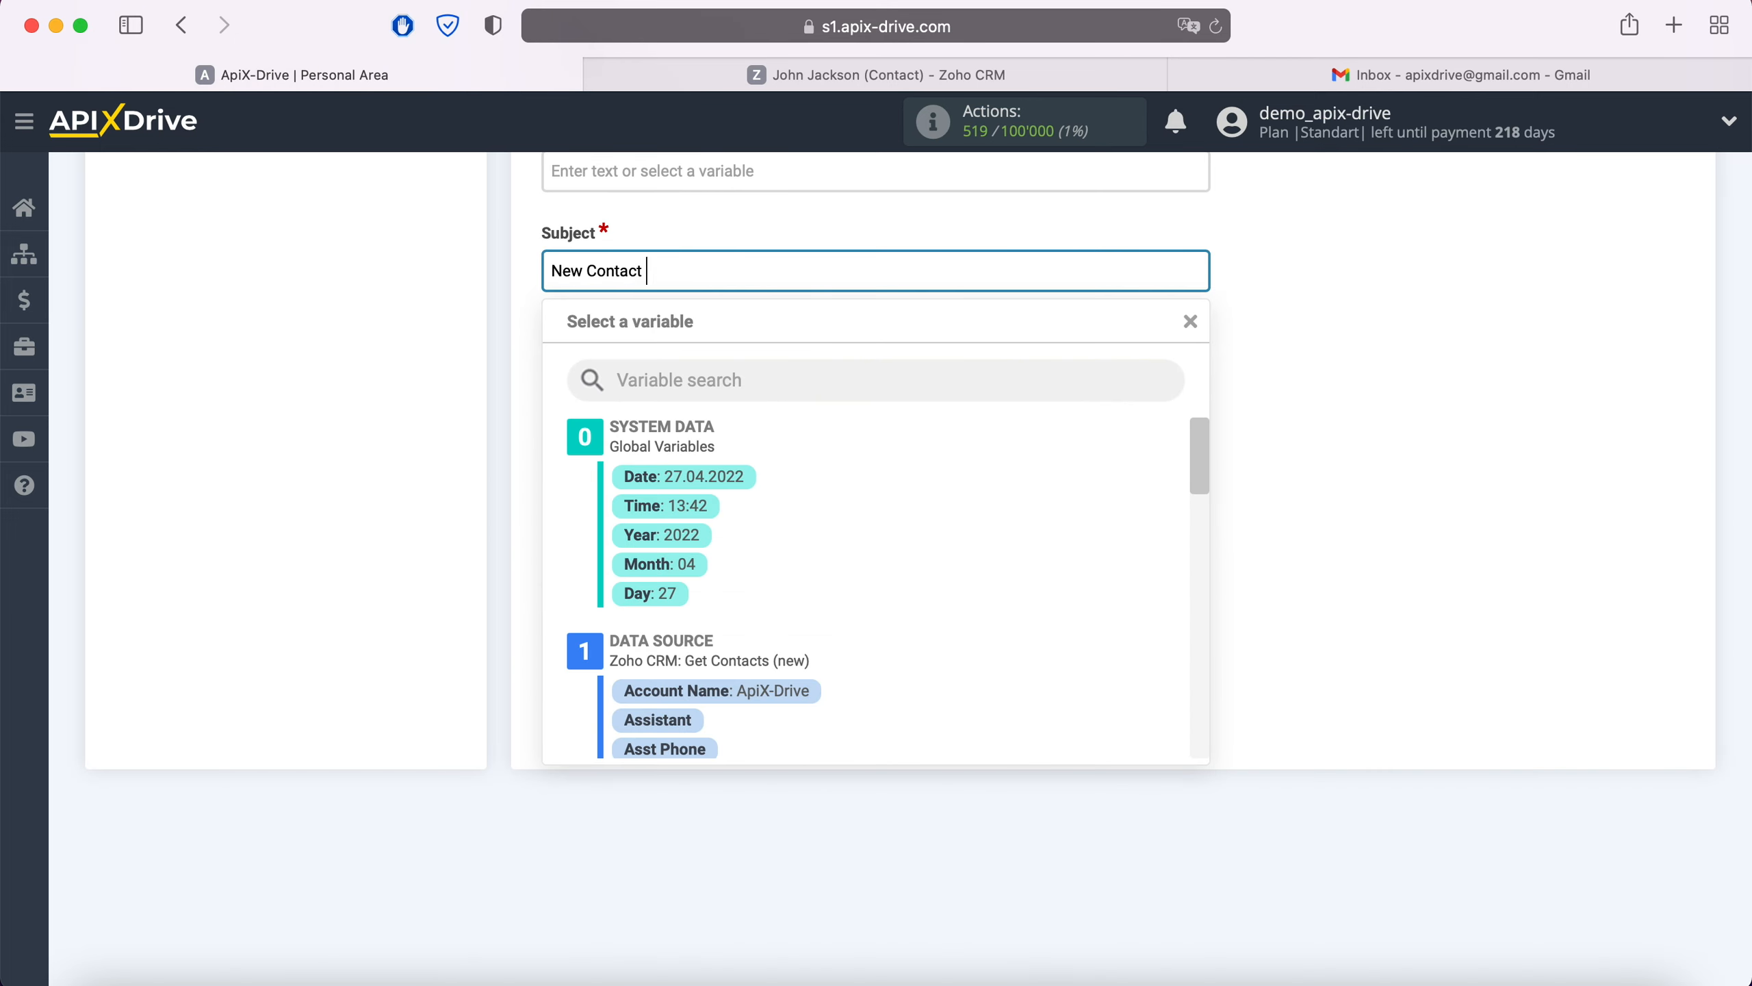
pyautogui.write(' ZohoCRM')
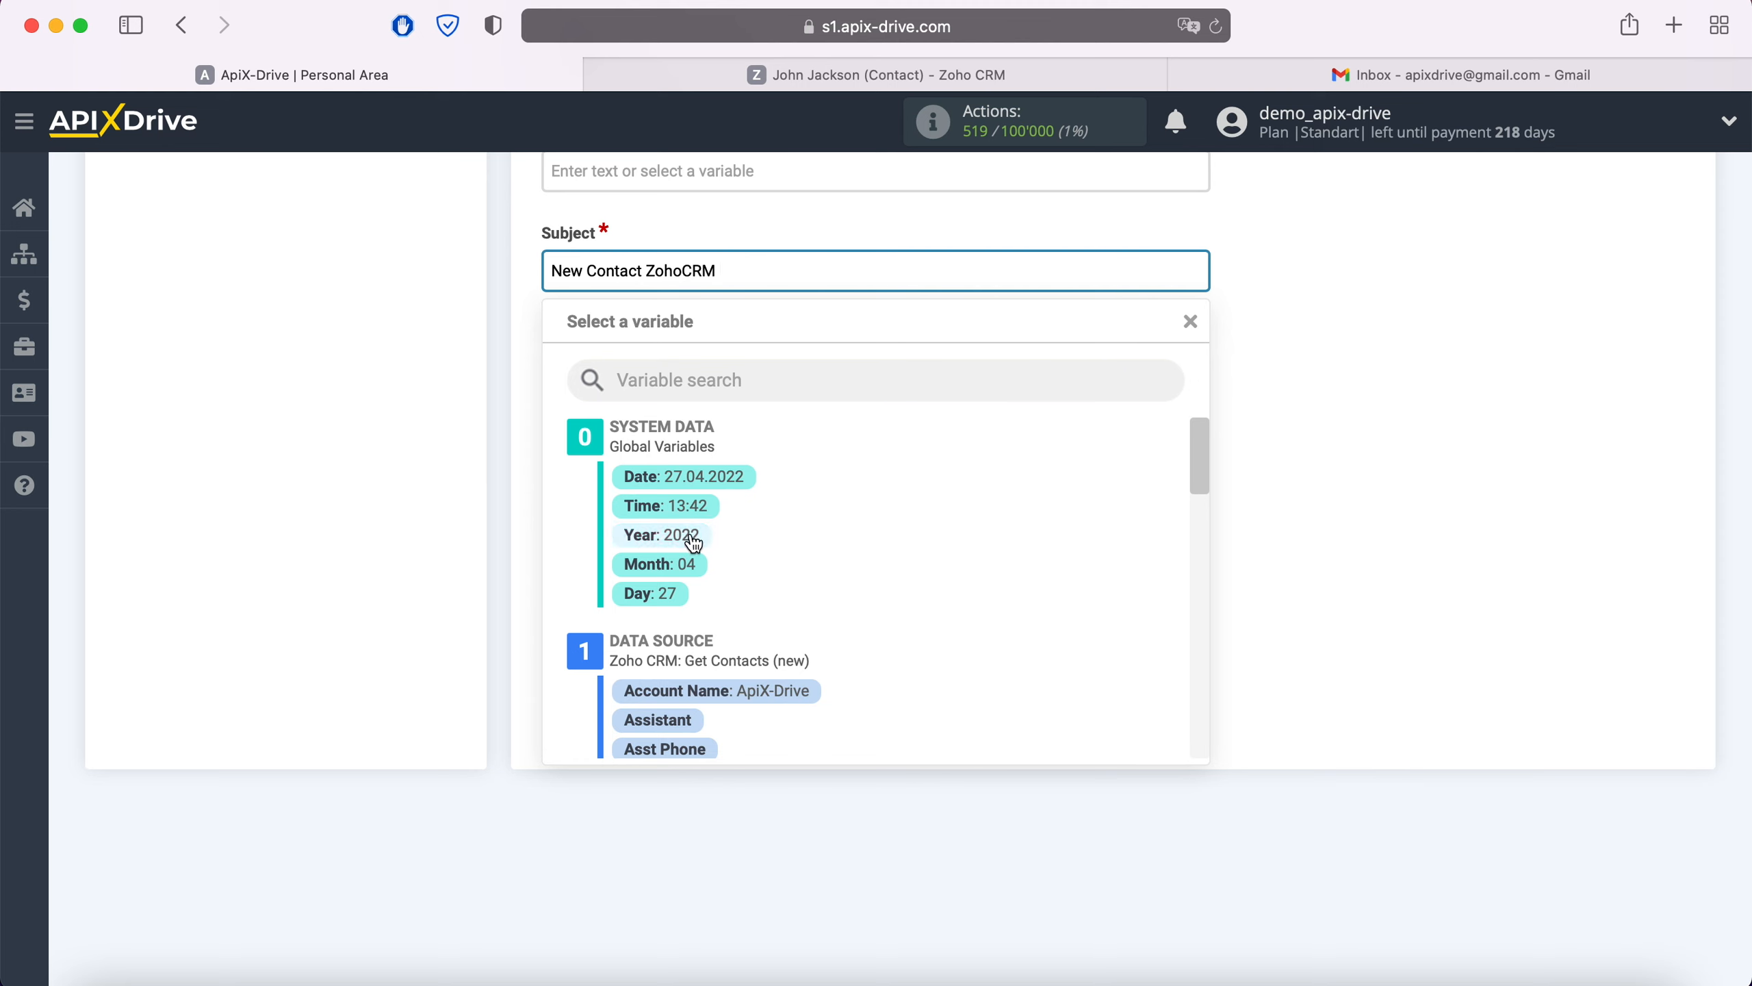
pyautogui.scroll(-6, 948, 540)
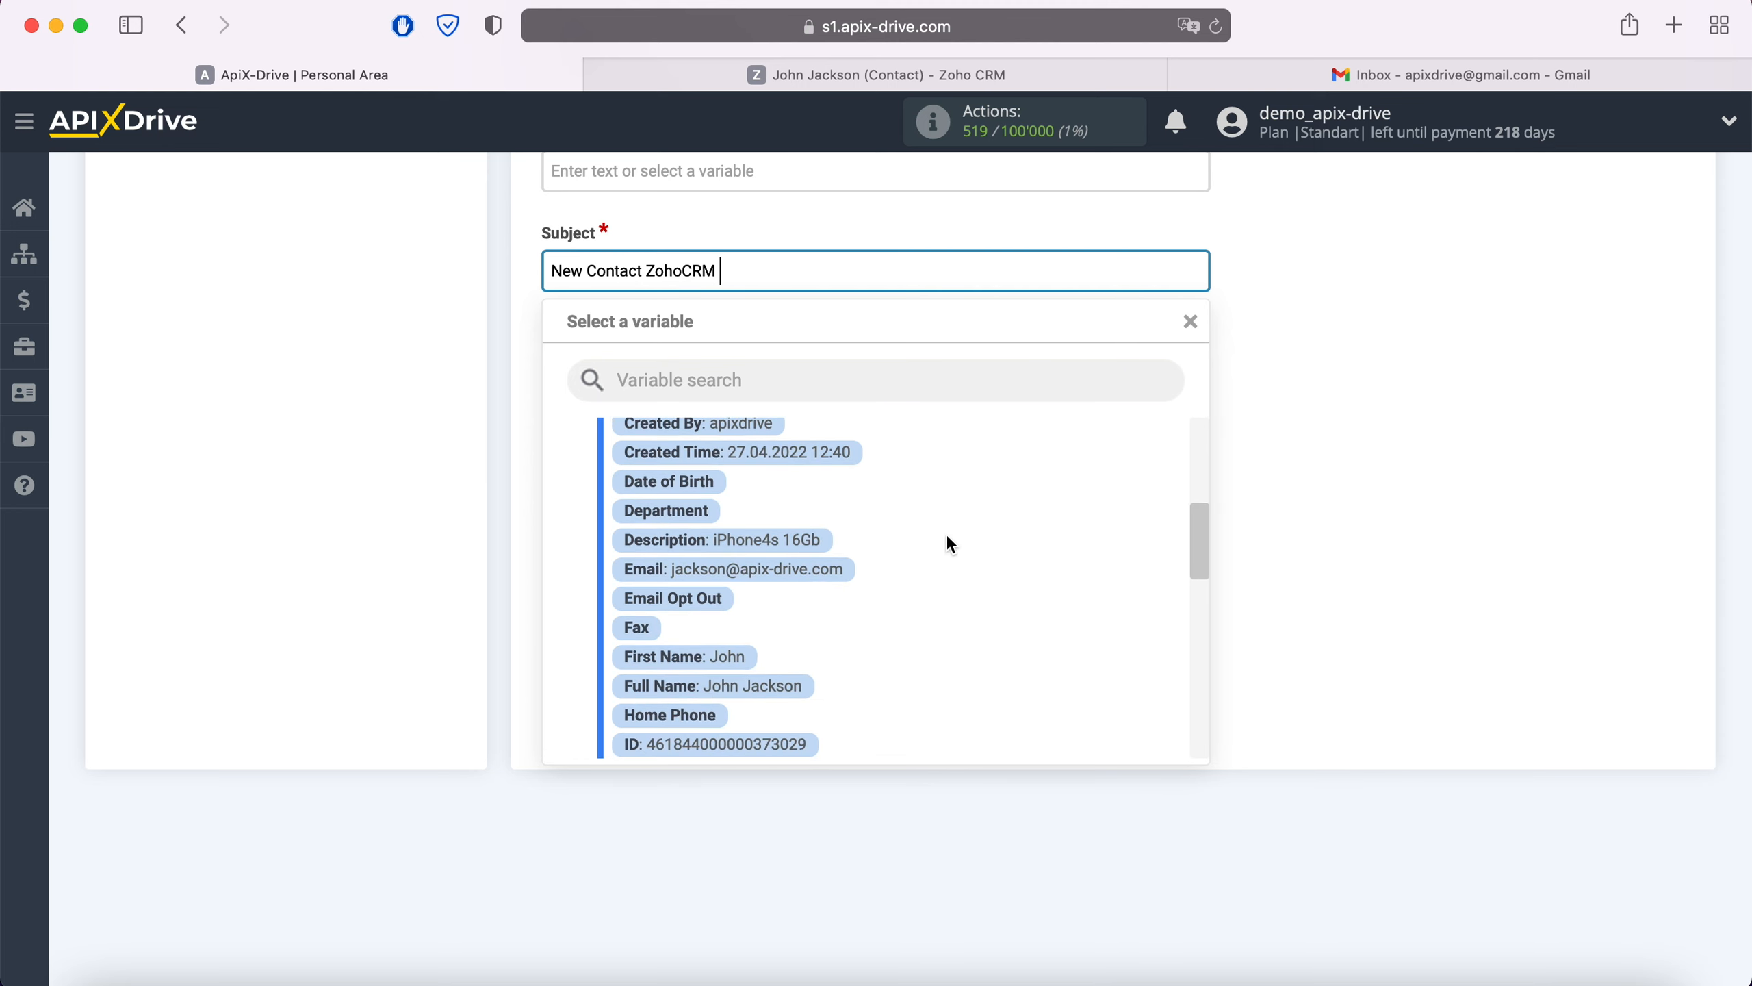
pyautogui.click(799, 685)
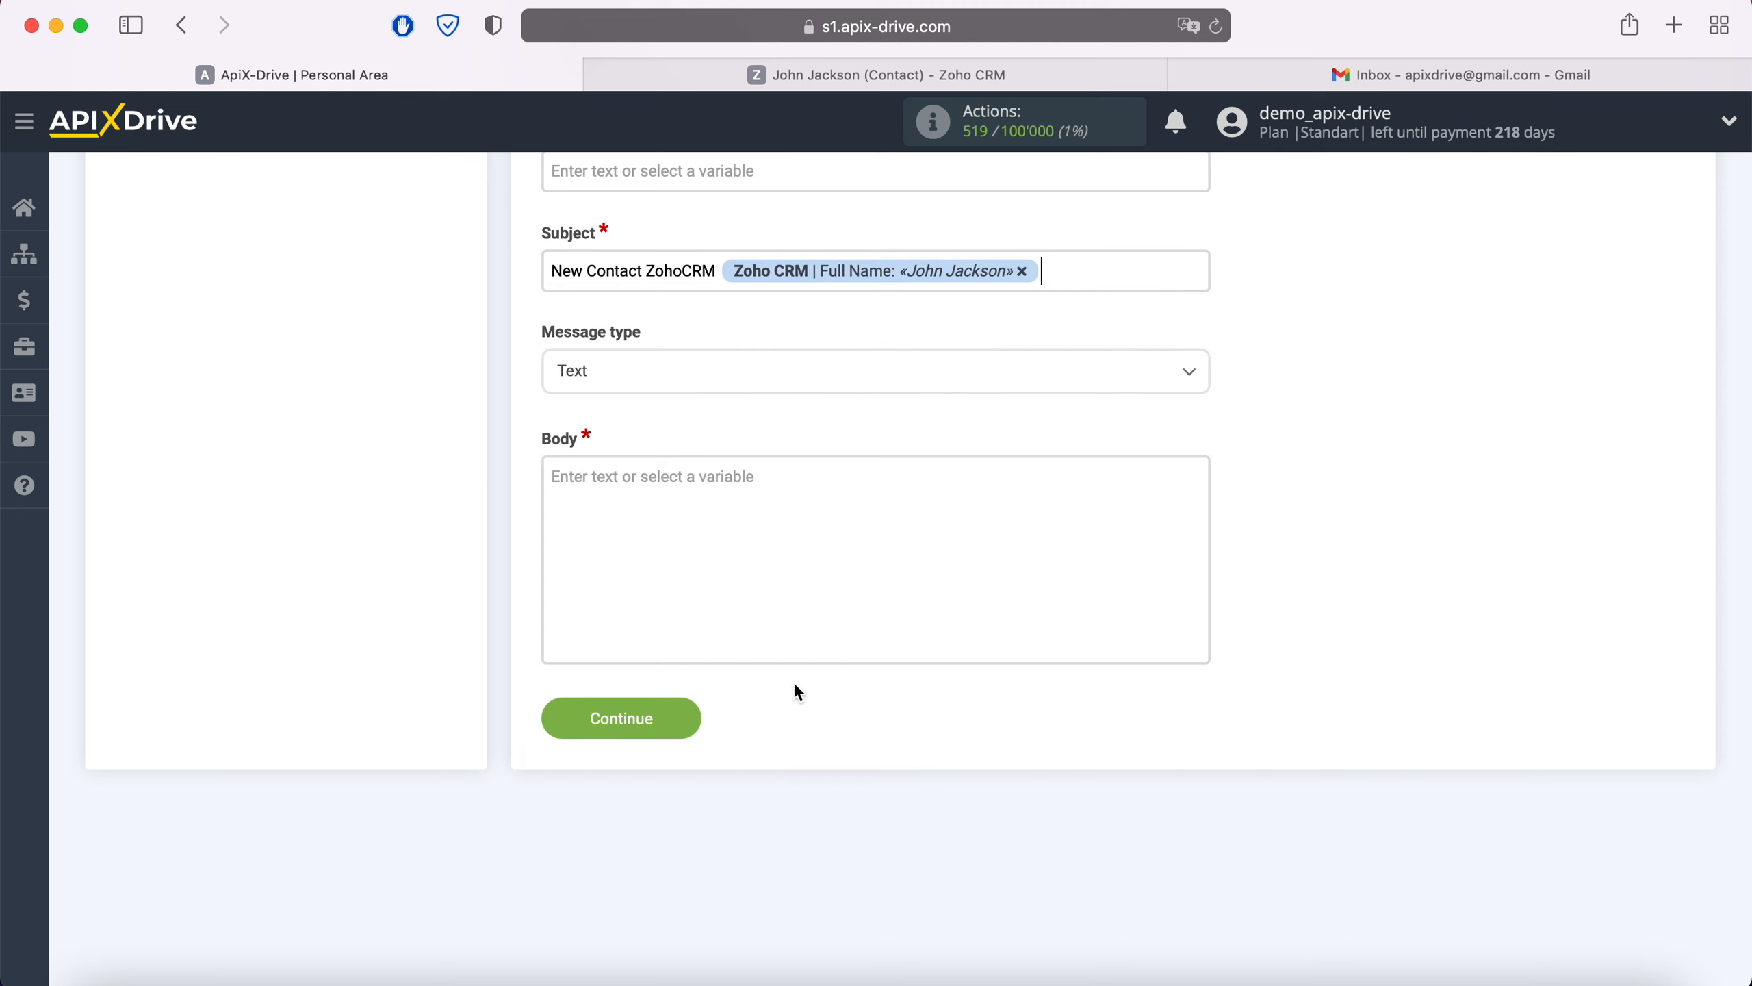
pyautogui.click(668, 497)
# Write the body's Date line with date and time variables and the Name line with Full Name.
pyautogui.write('Date')
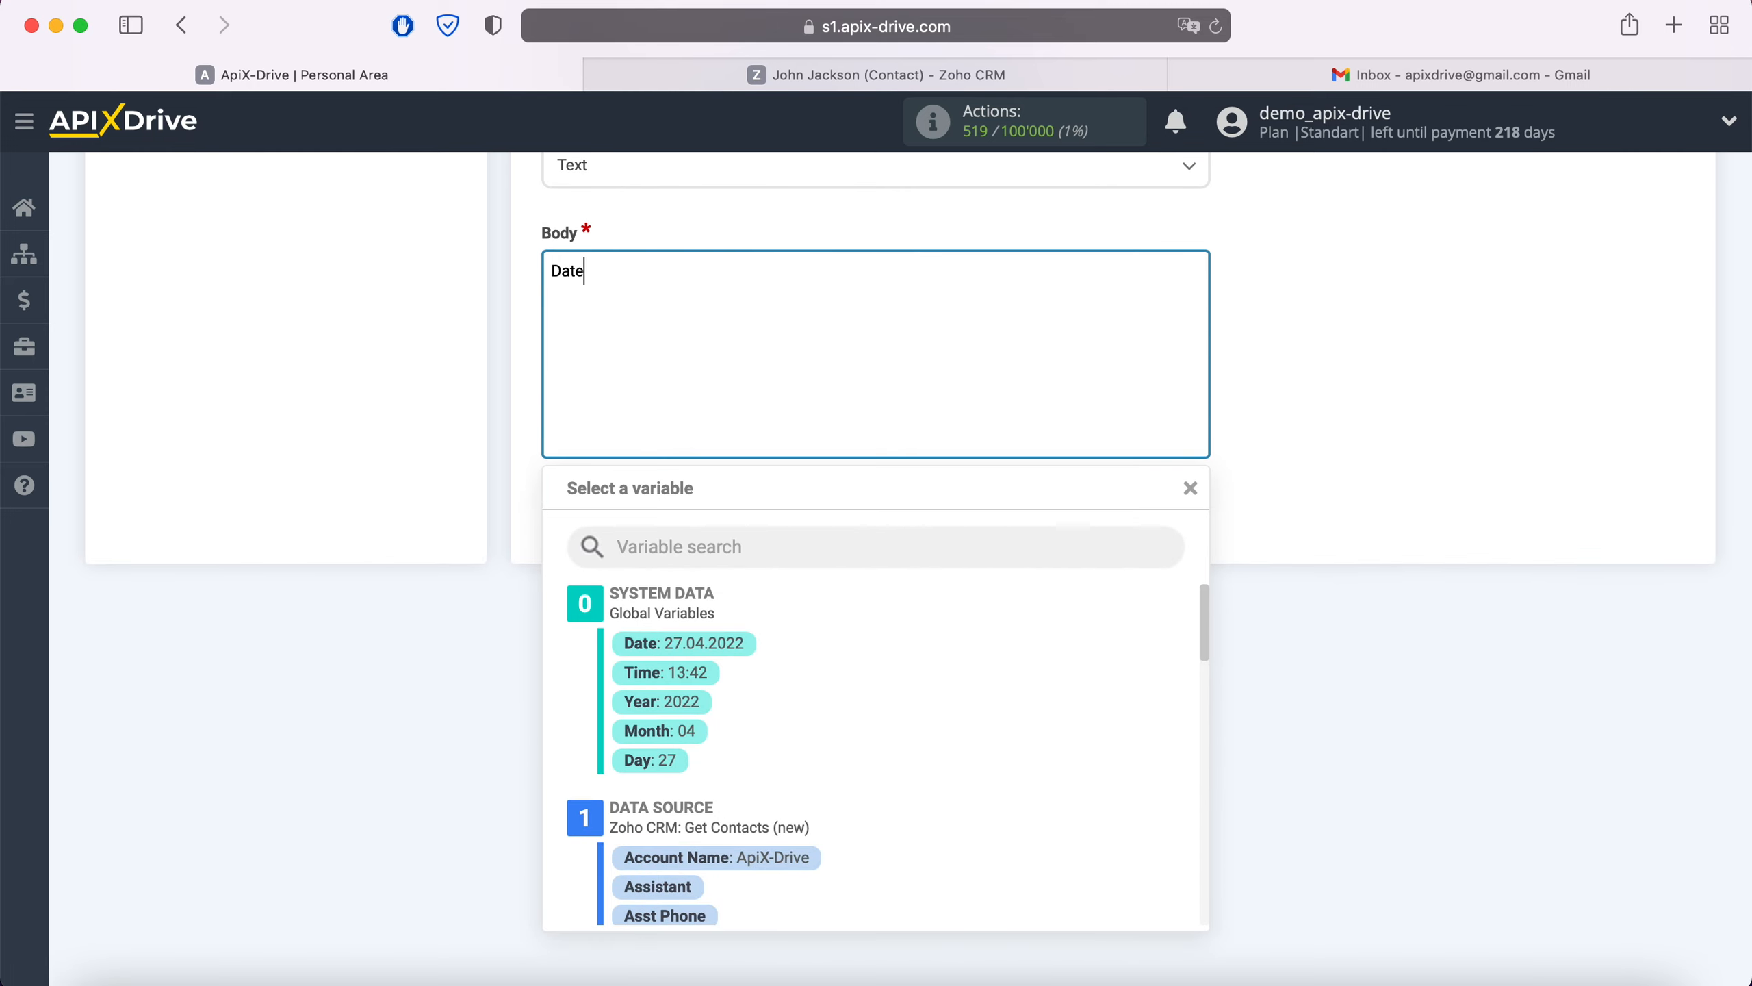
pyautogui.click(724, 645)
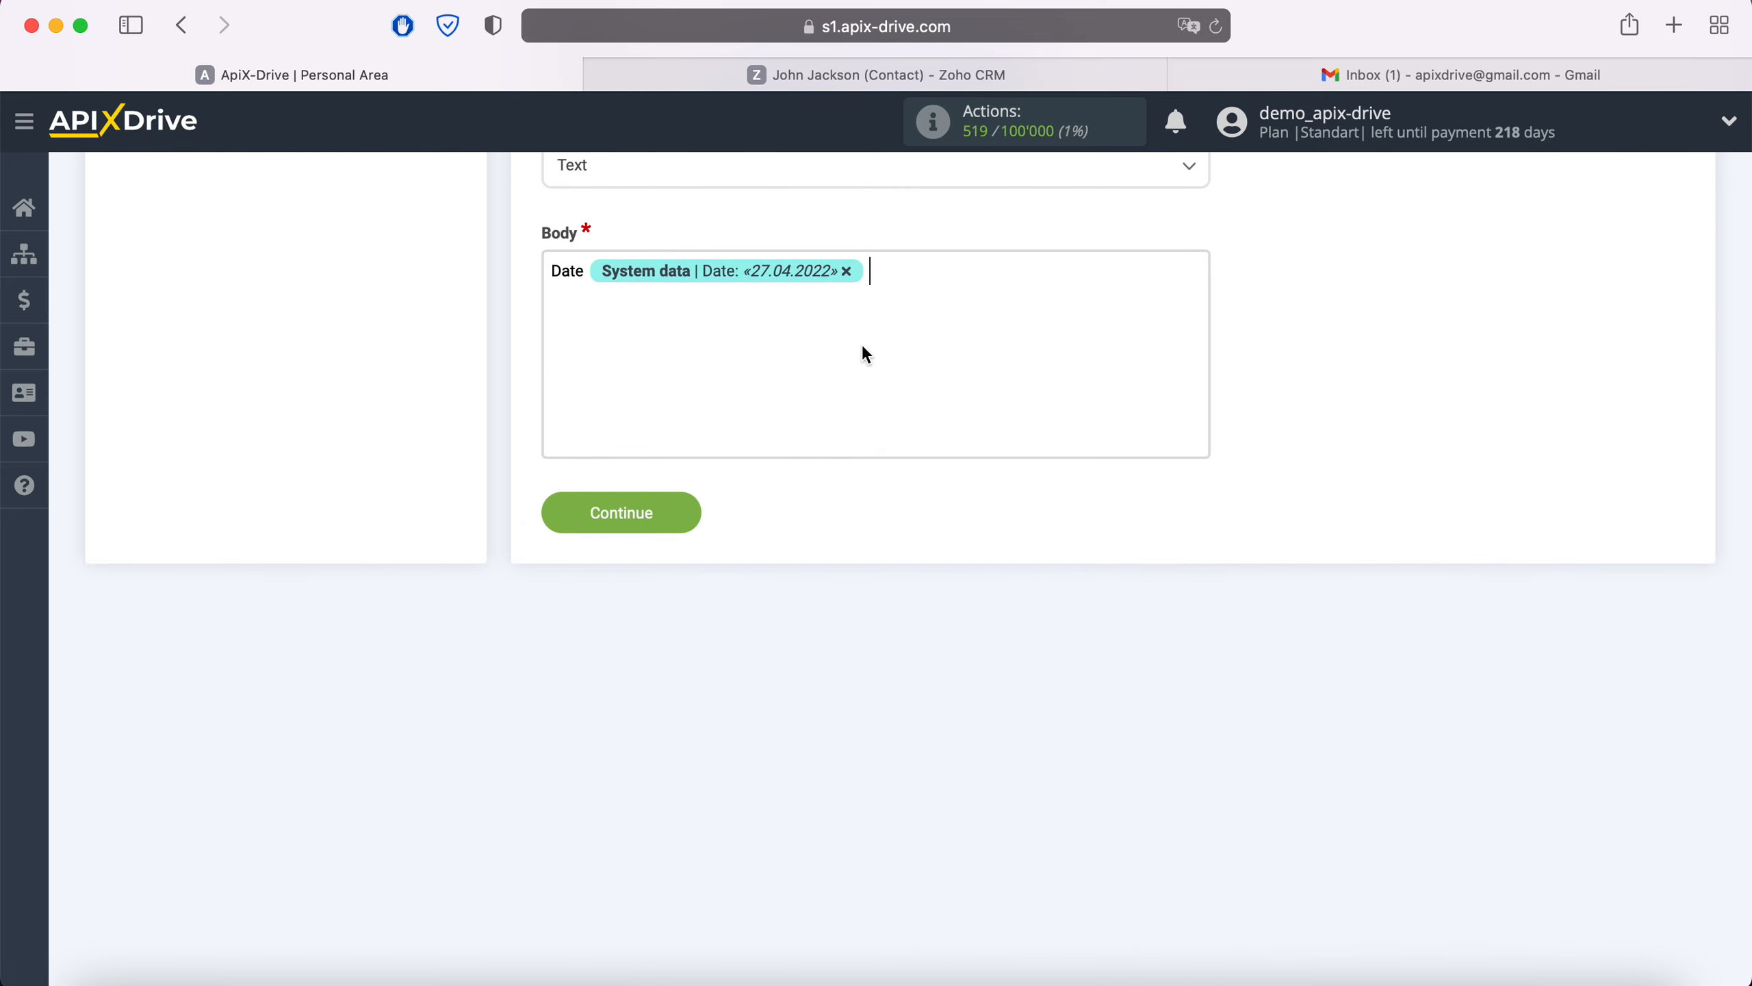
pyautogui.click(864, 351)
pyautogui.click(703, 670)
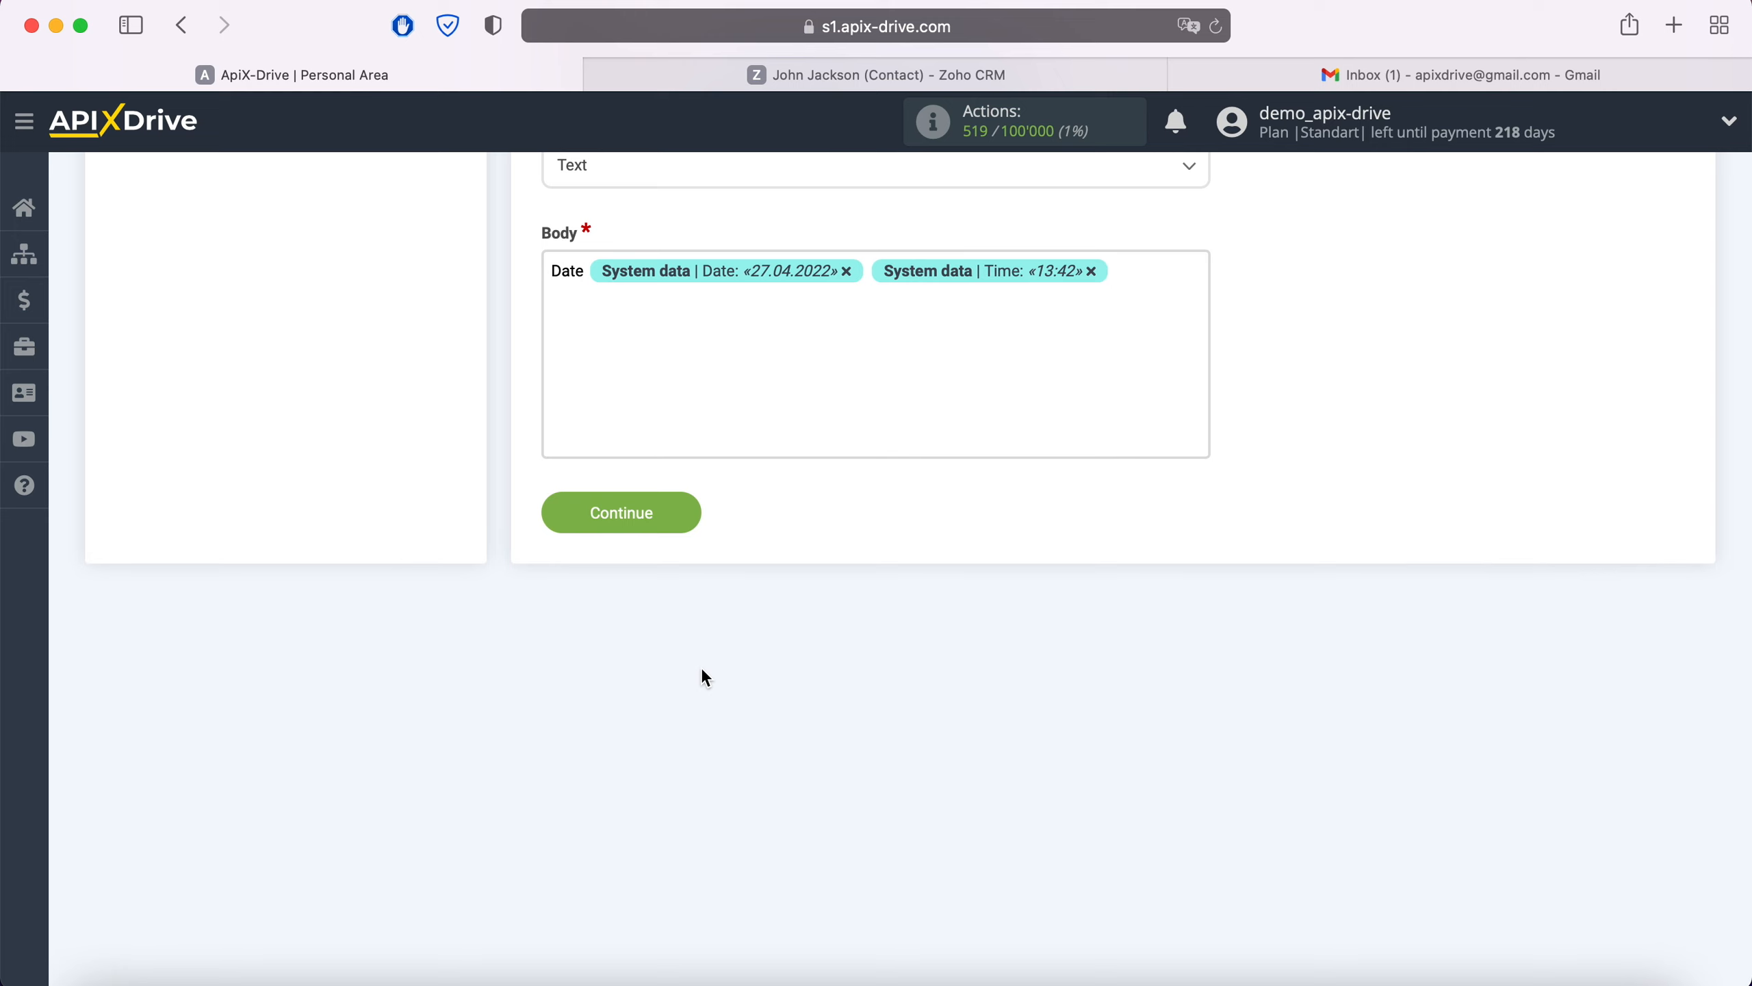
pyautogui.write('Name')
pyautogui.click(679, 304)
pyautogui.scroll(-5, 984, 759)
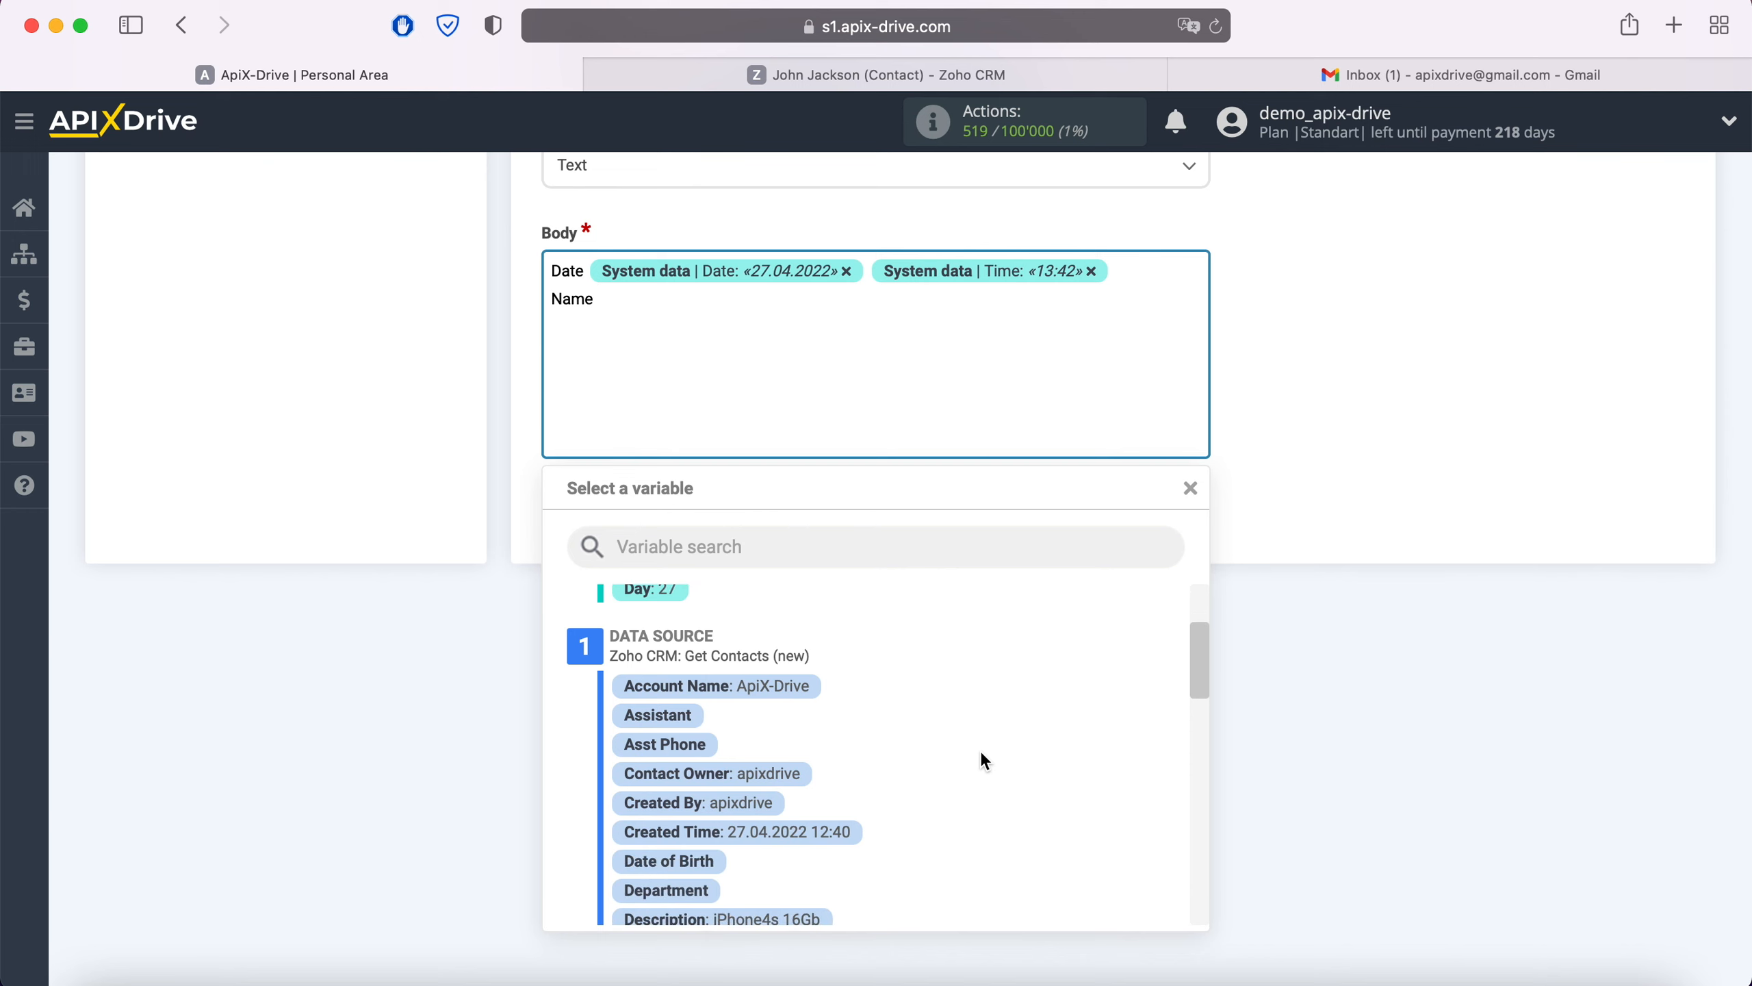
pyautogui.scroll(-4, 982, 754)
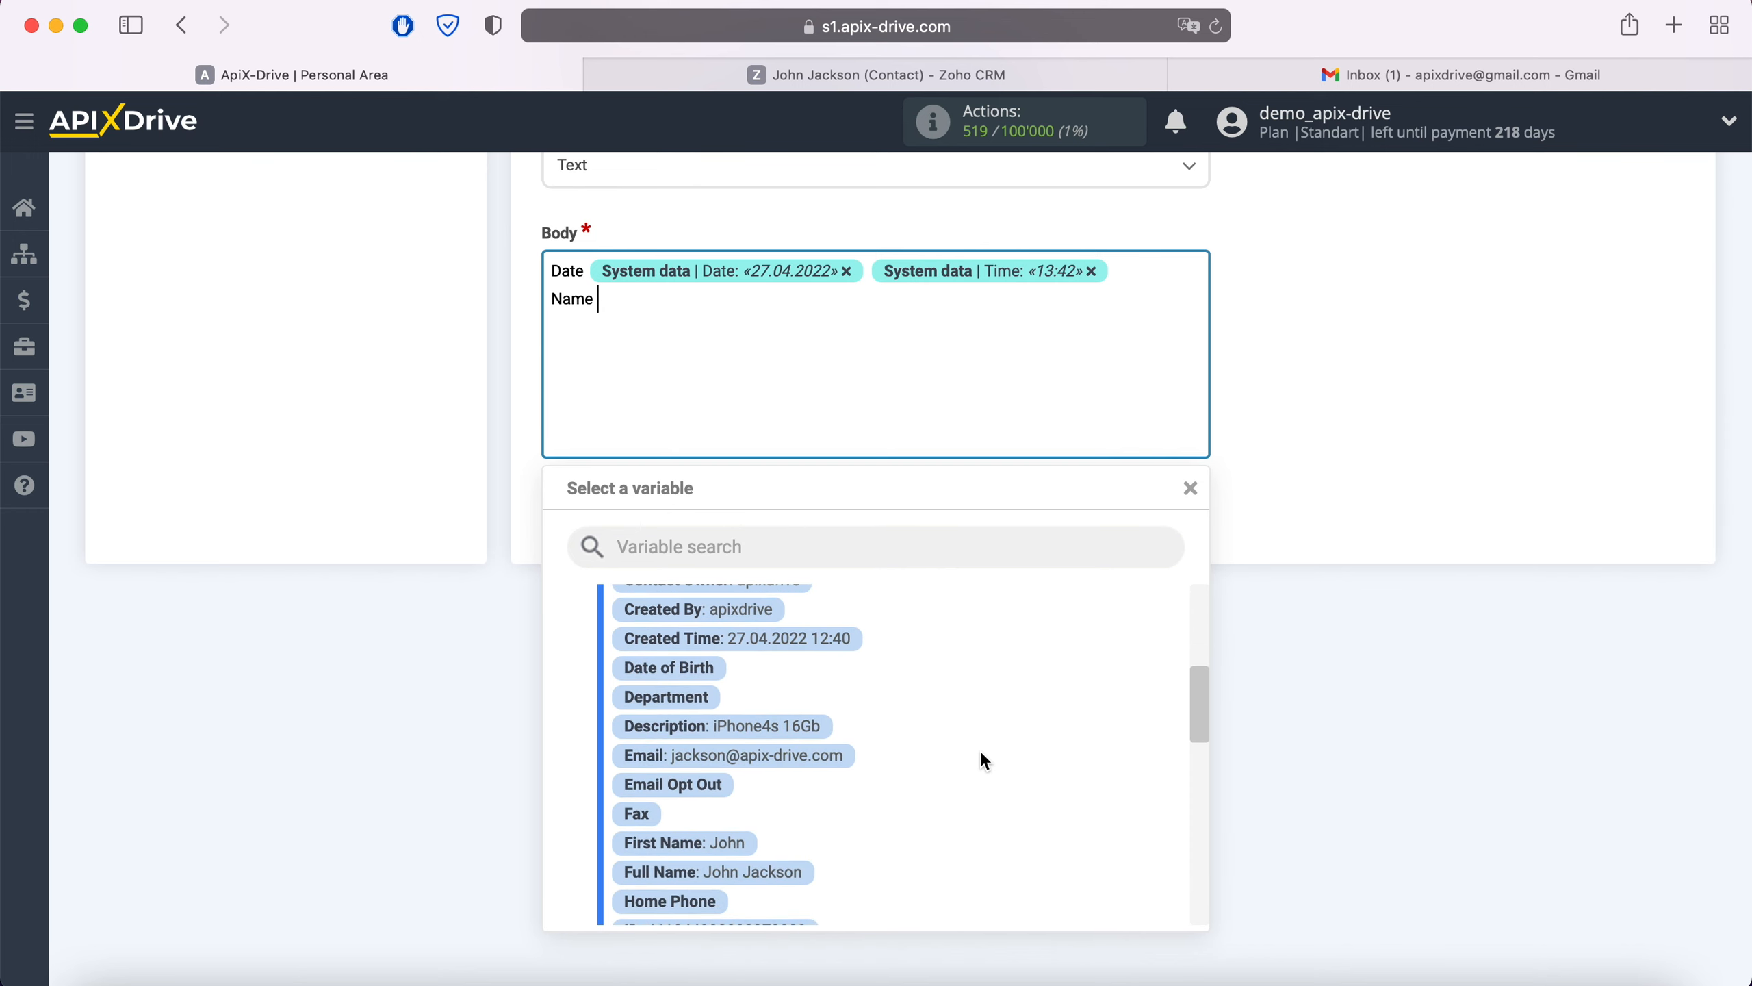
pyautogui.scroll(-2, 980, 753)
pyautogui.click(782, 795)
# Add an Email line with the Email variable and a Phone line with the Mobile variable.
pyautogui.press('Return')
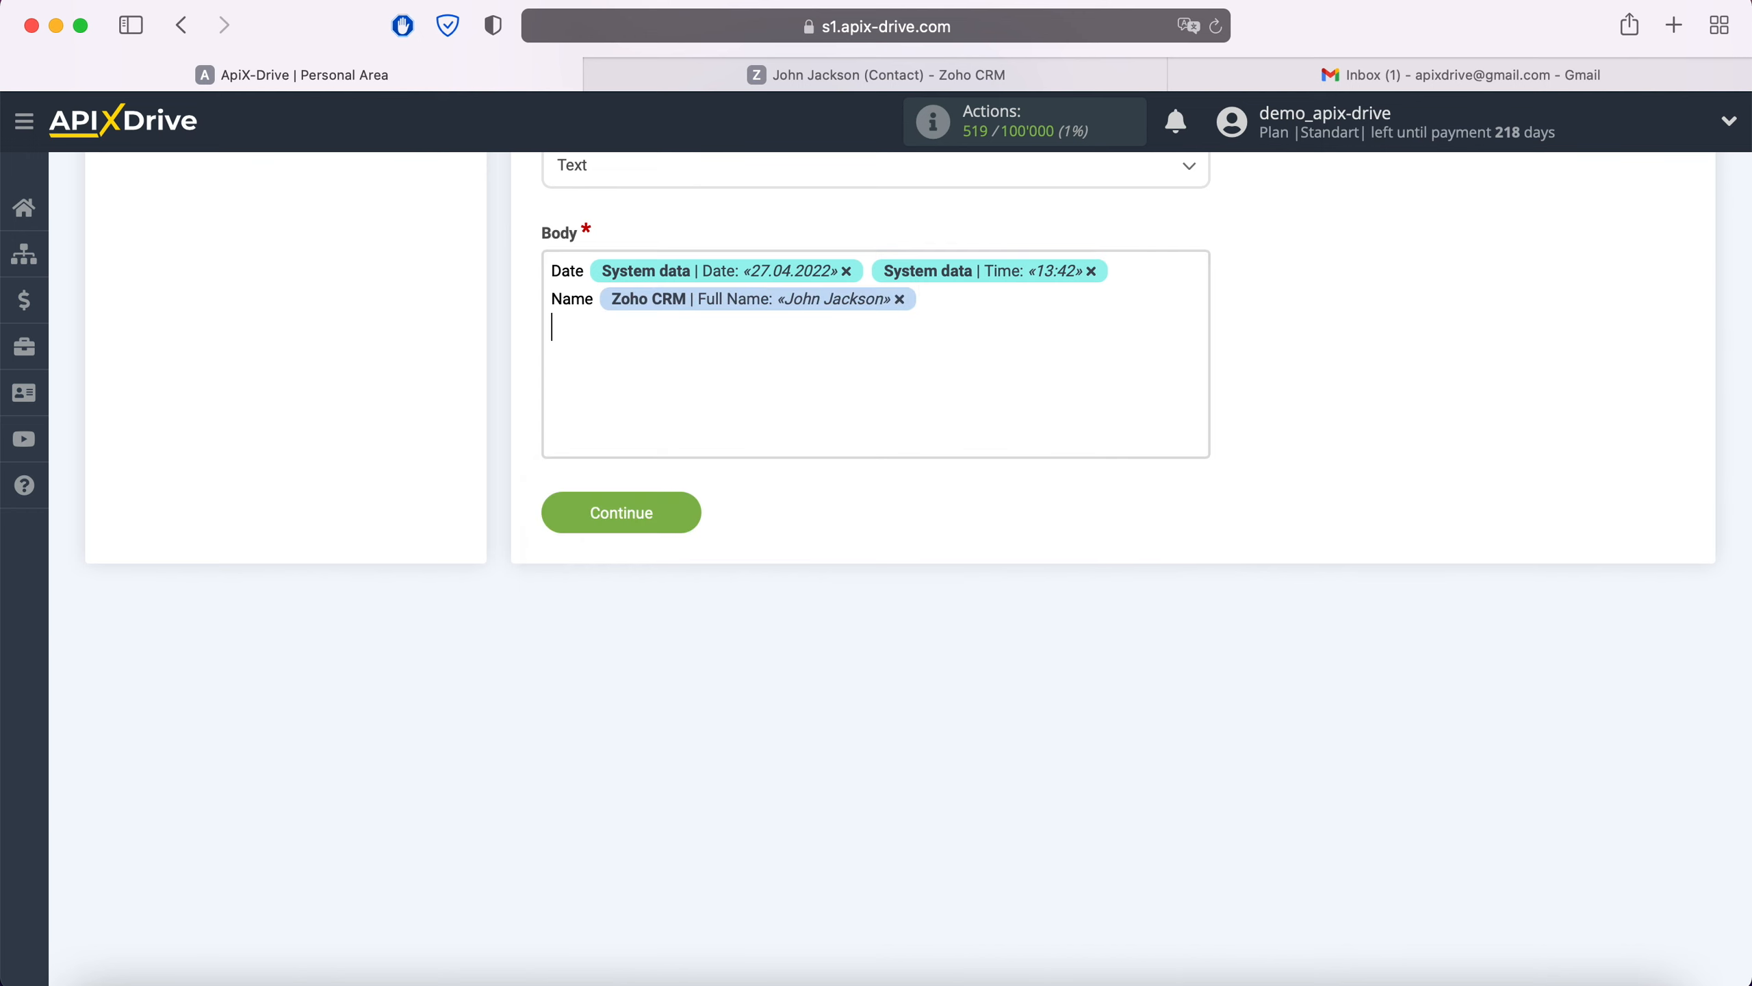
pyautogui.write('Email')
pyautogui.click(651, 328)
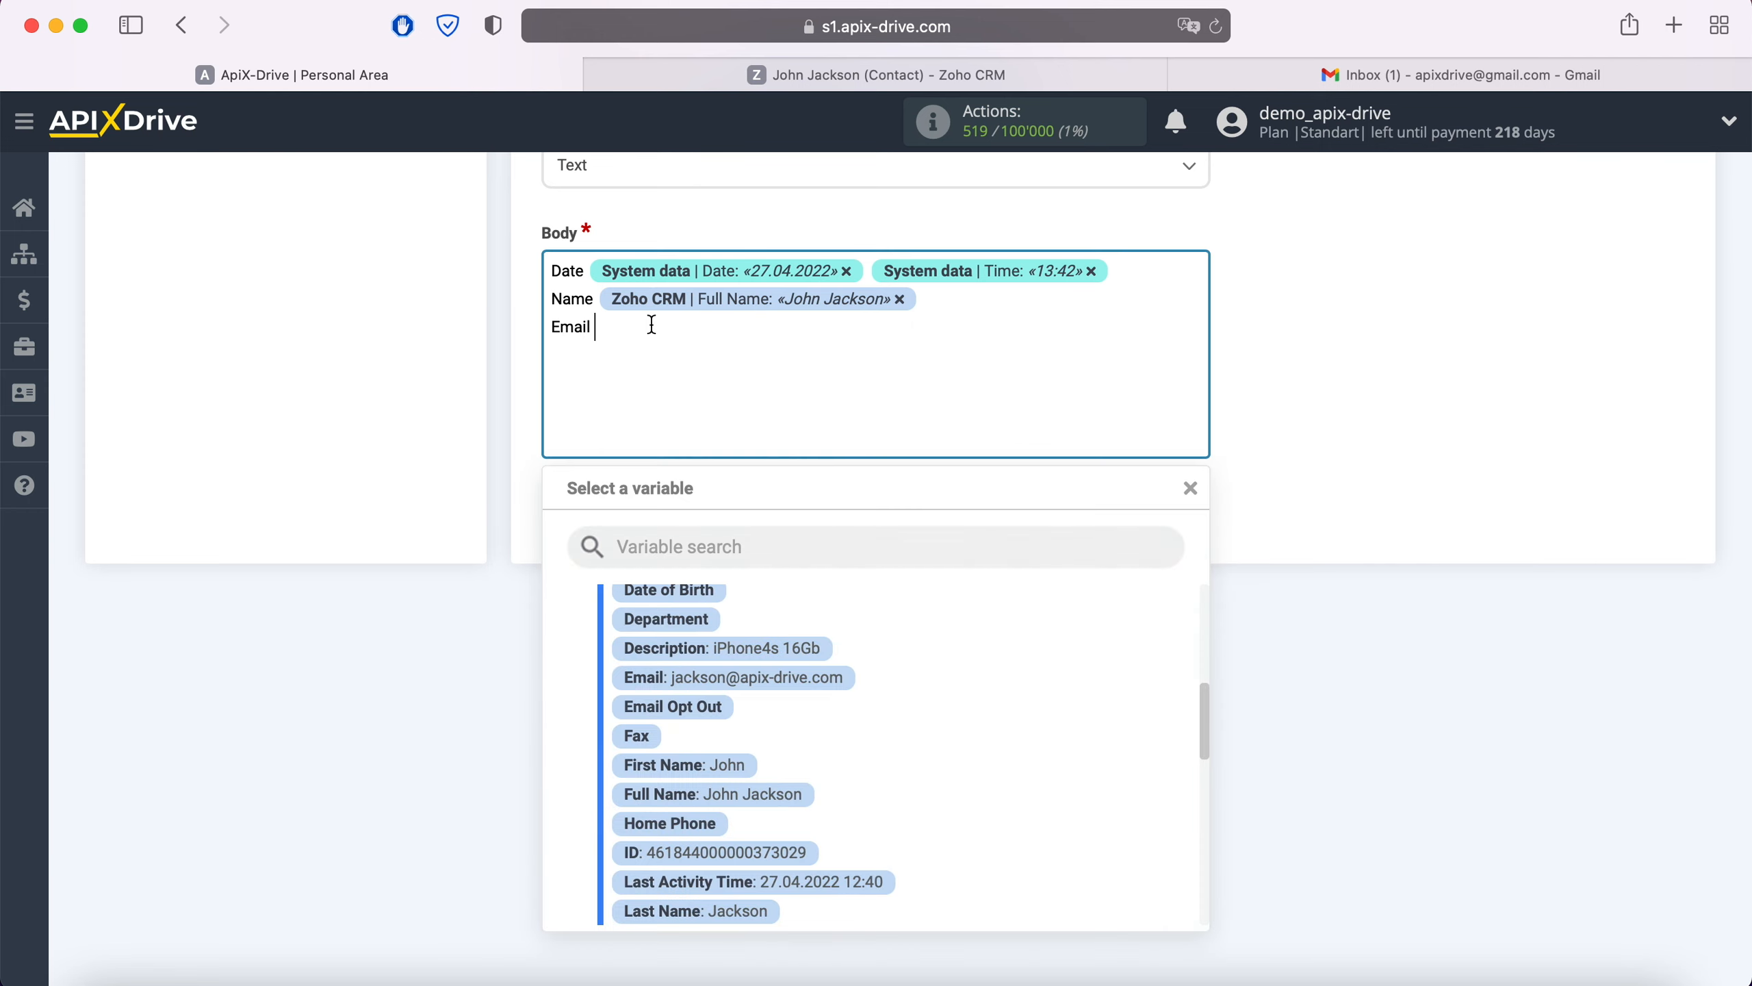
pyautogui.scroll(-1, 905, 659)
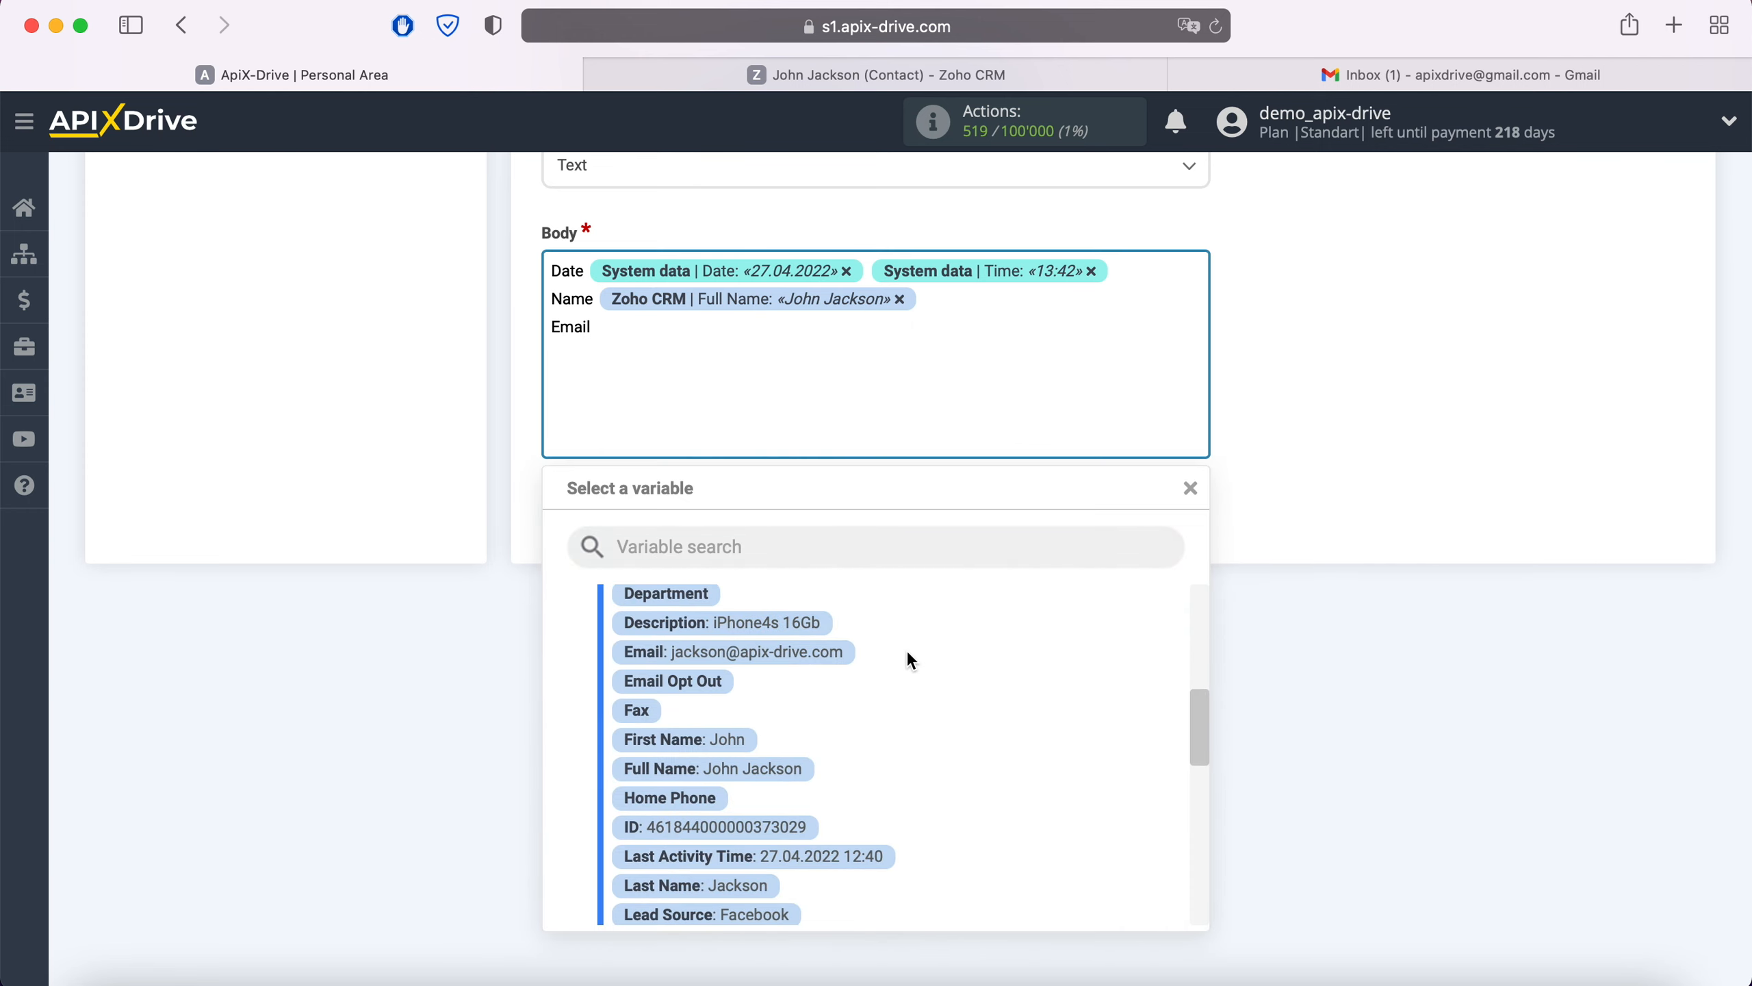
pyautogui.click(849, 657)
pyautogui.press('Return')
pyautogui.write('Phone')
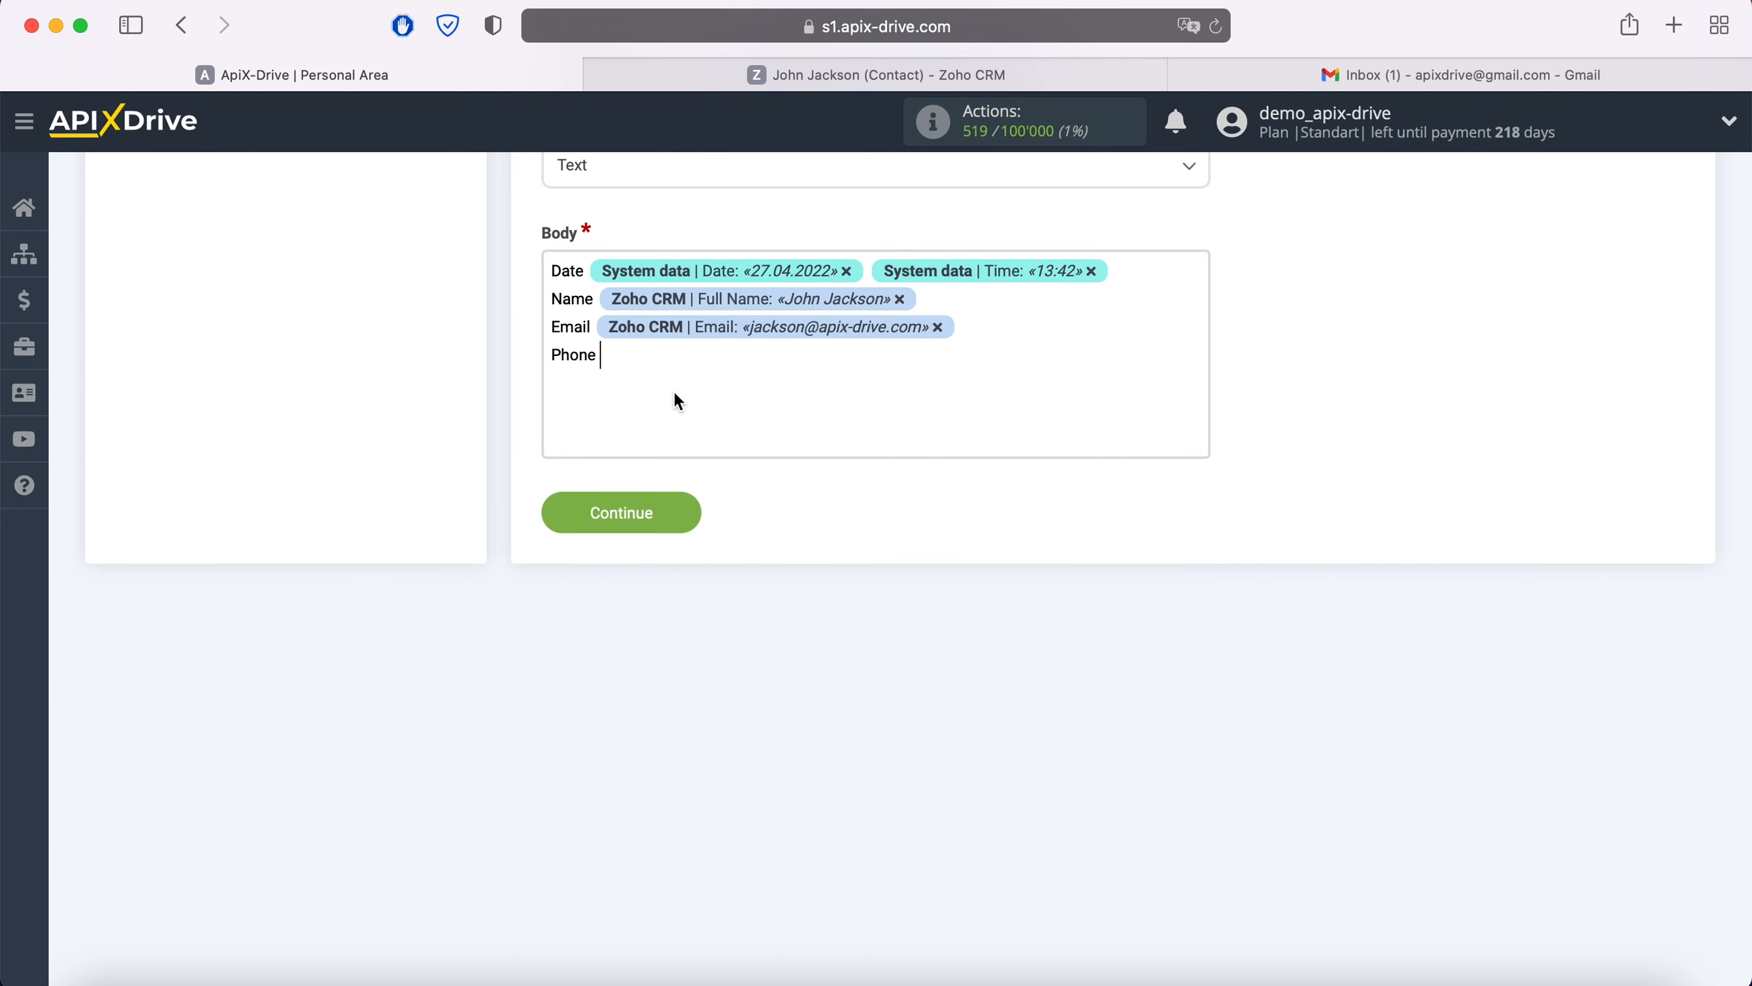
pyautogui.click(671, 392)
pyautogui.scroll(-3, 818, 771)
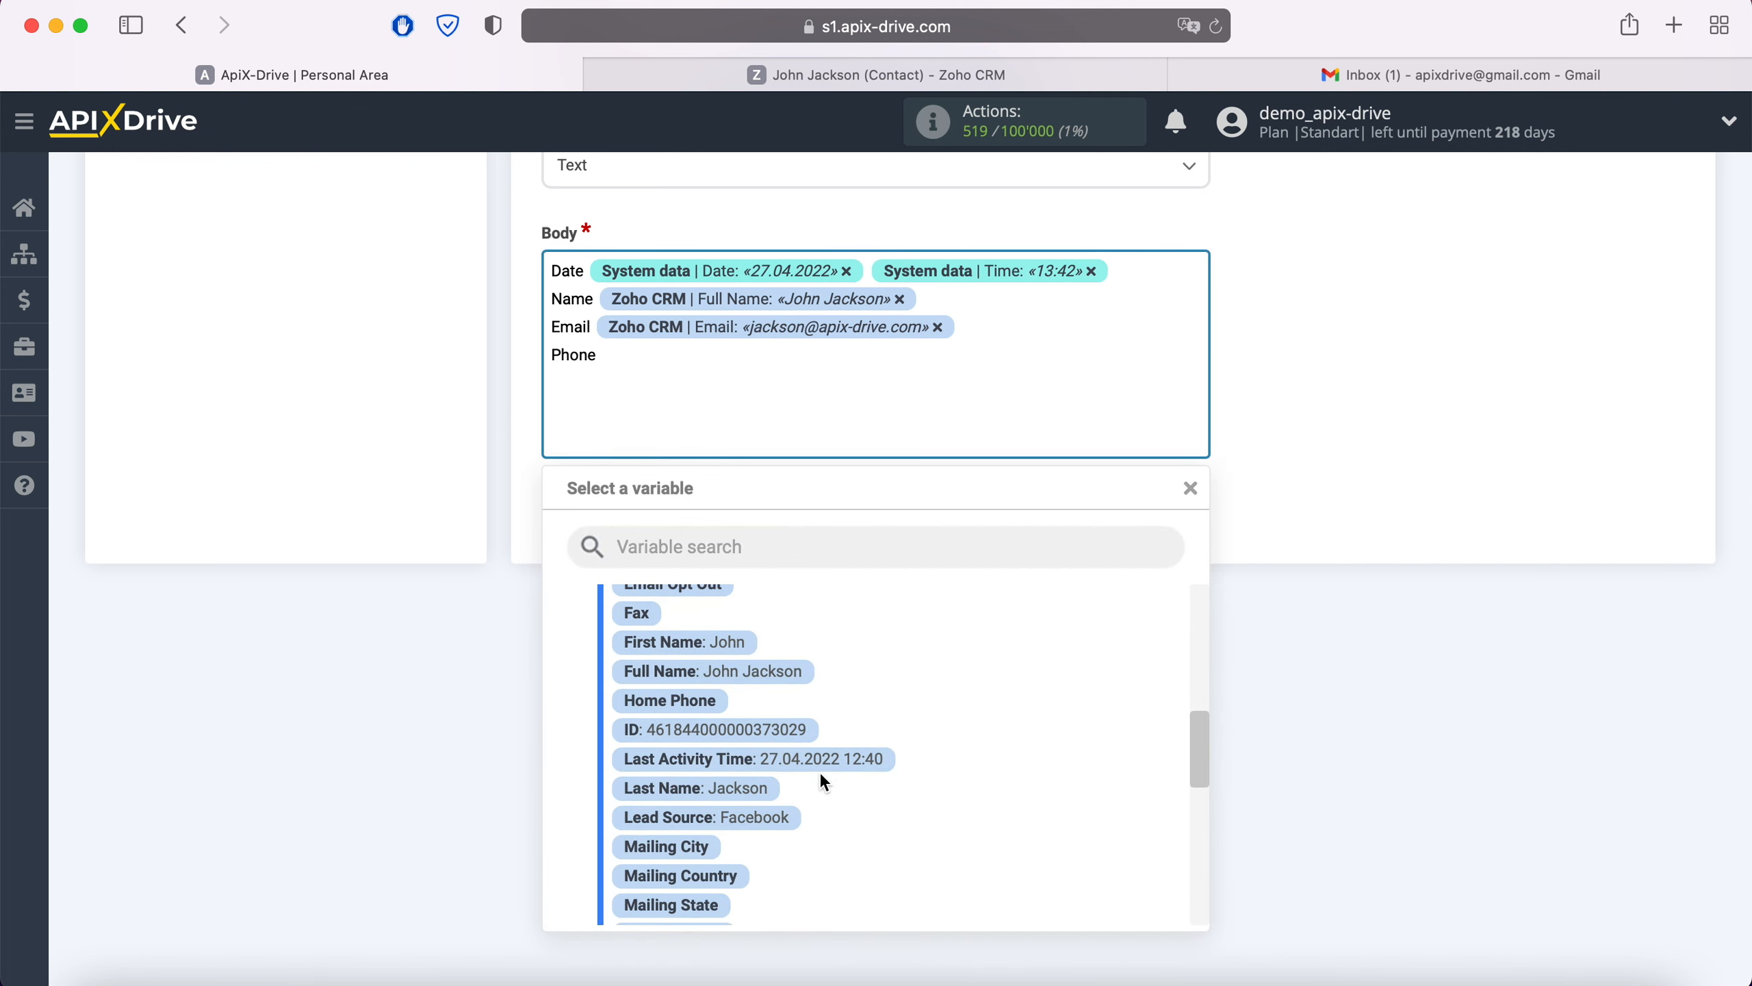
pyautogui.scroll(-2, 819, 771)
pyautogui.click(778, 831)
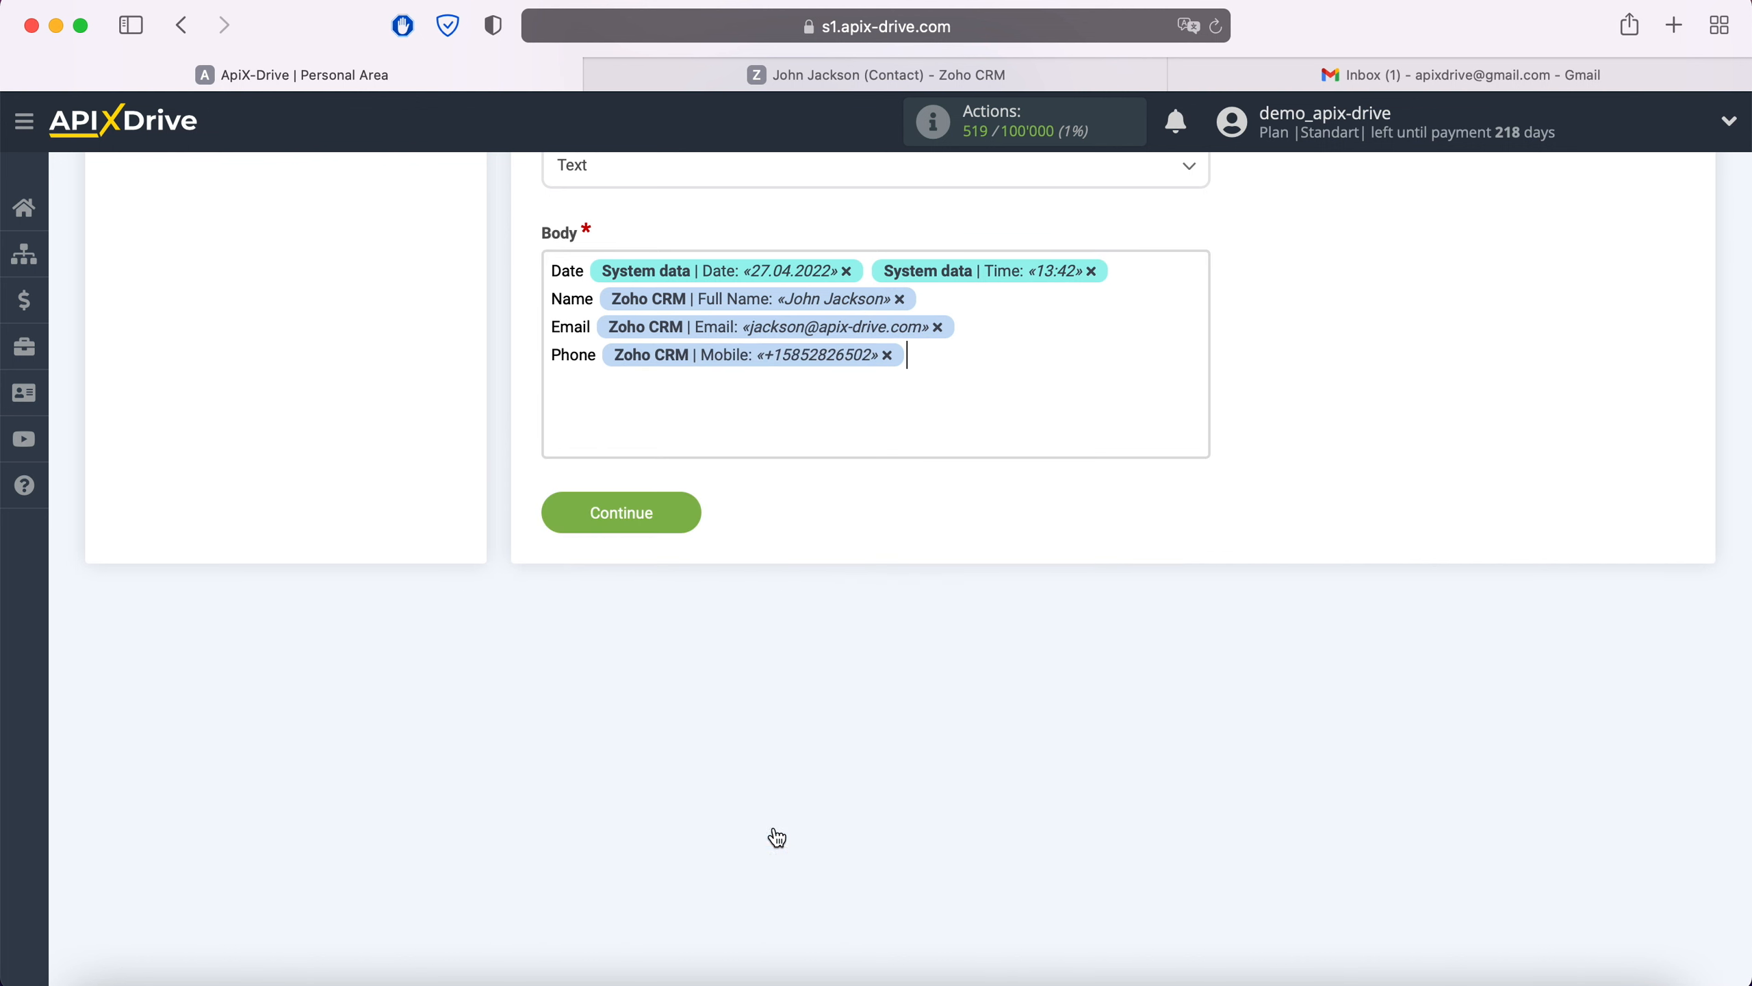
# Add a Note line with the Description variable and save the email settings.
pyautogui.press('Return')
pyautogui.write('Note')
pyautogui.click(665, 373)
pyautogui.scroll(5, 919, 737)
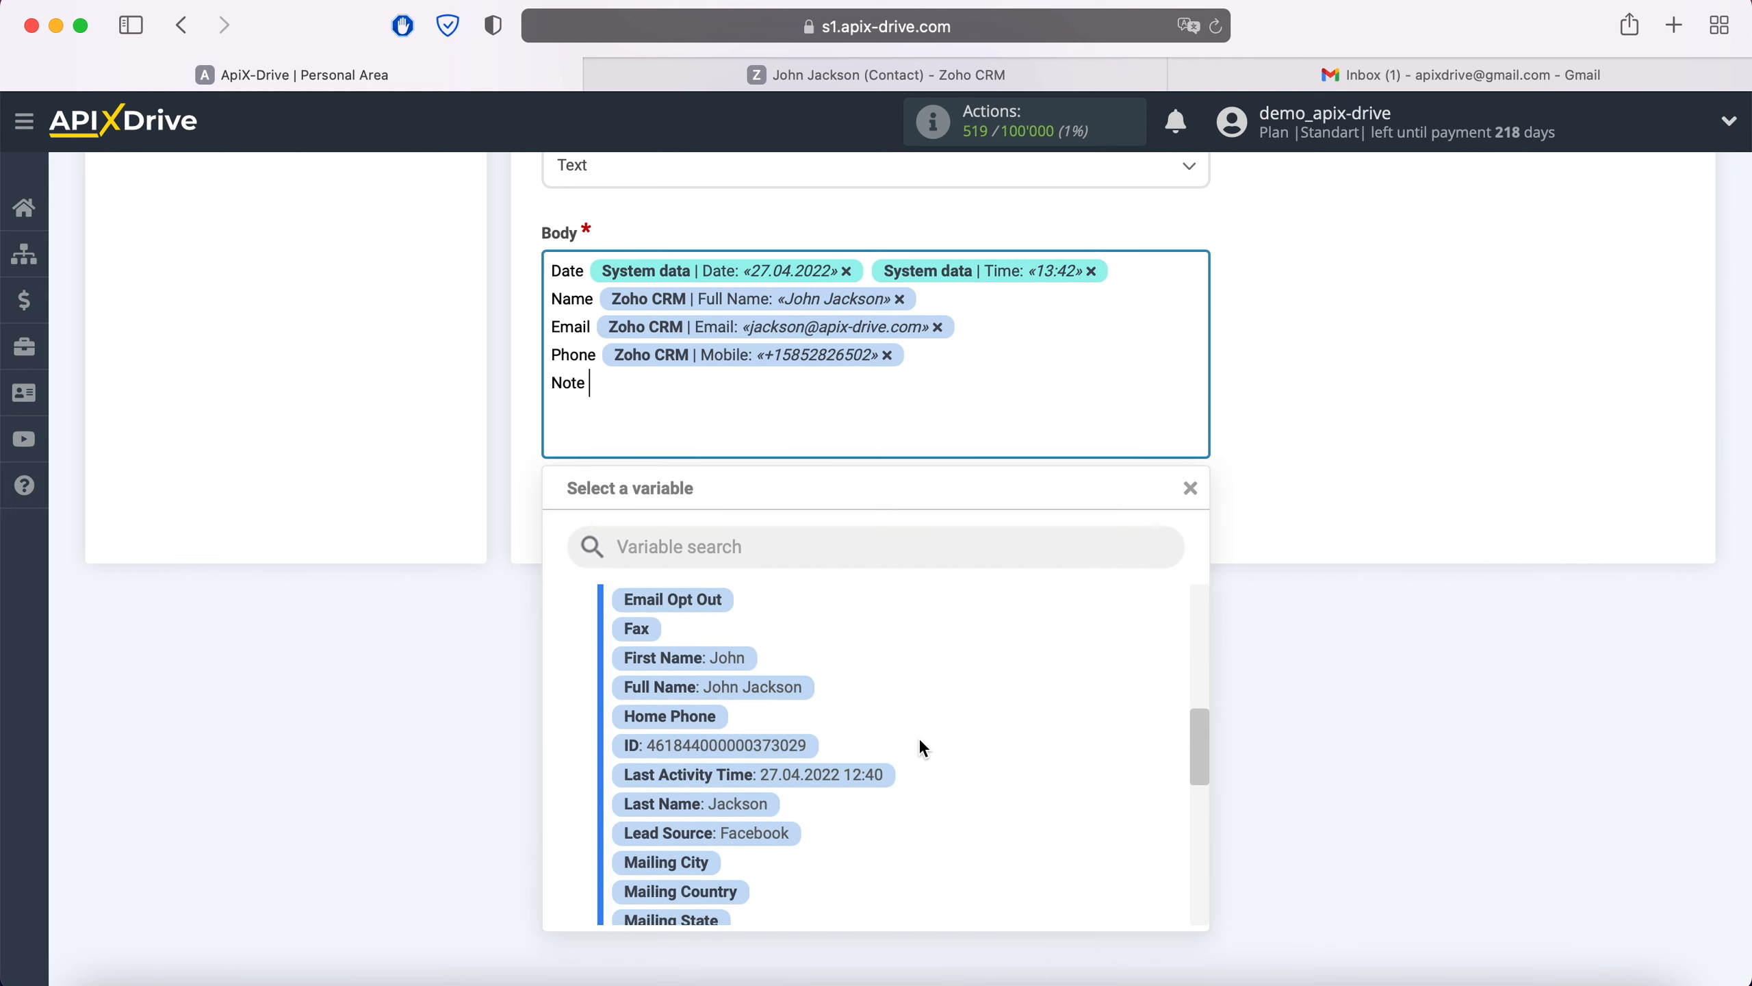
pyautogui.scroll(2, 919, 738)
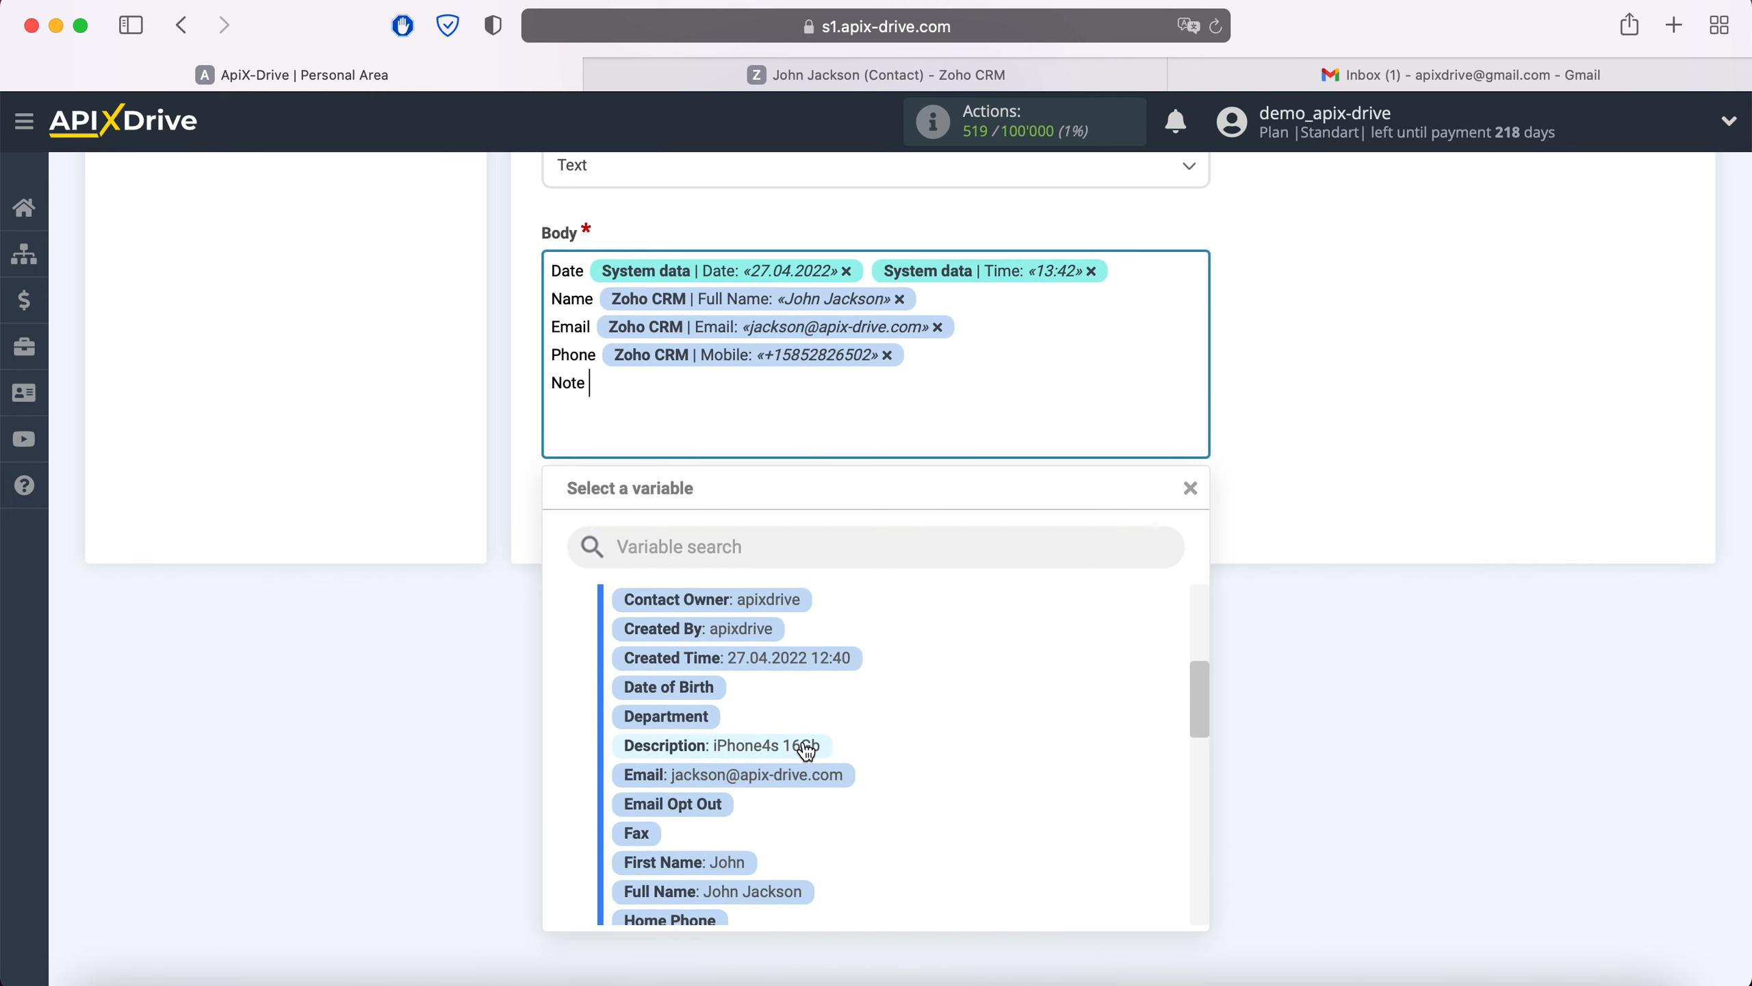
pyautogui.click(802, 741)
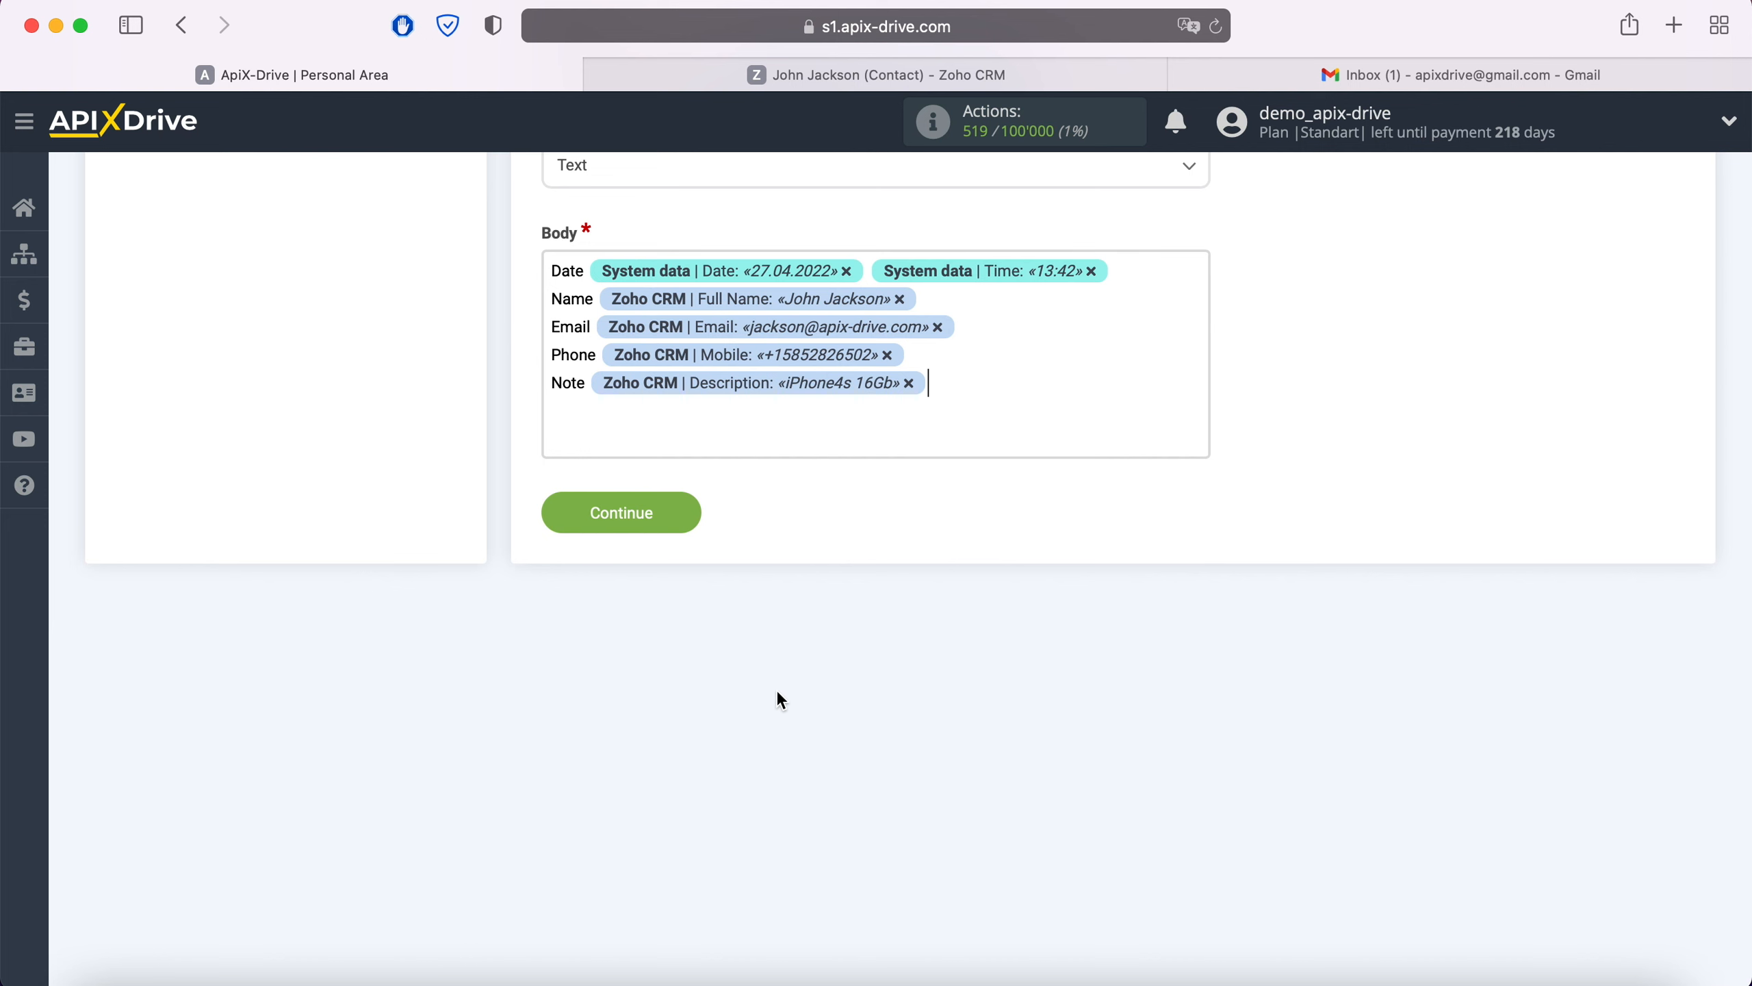
pyautogui.click(690, 523)
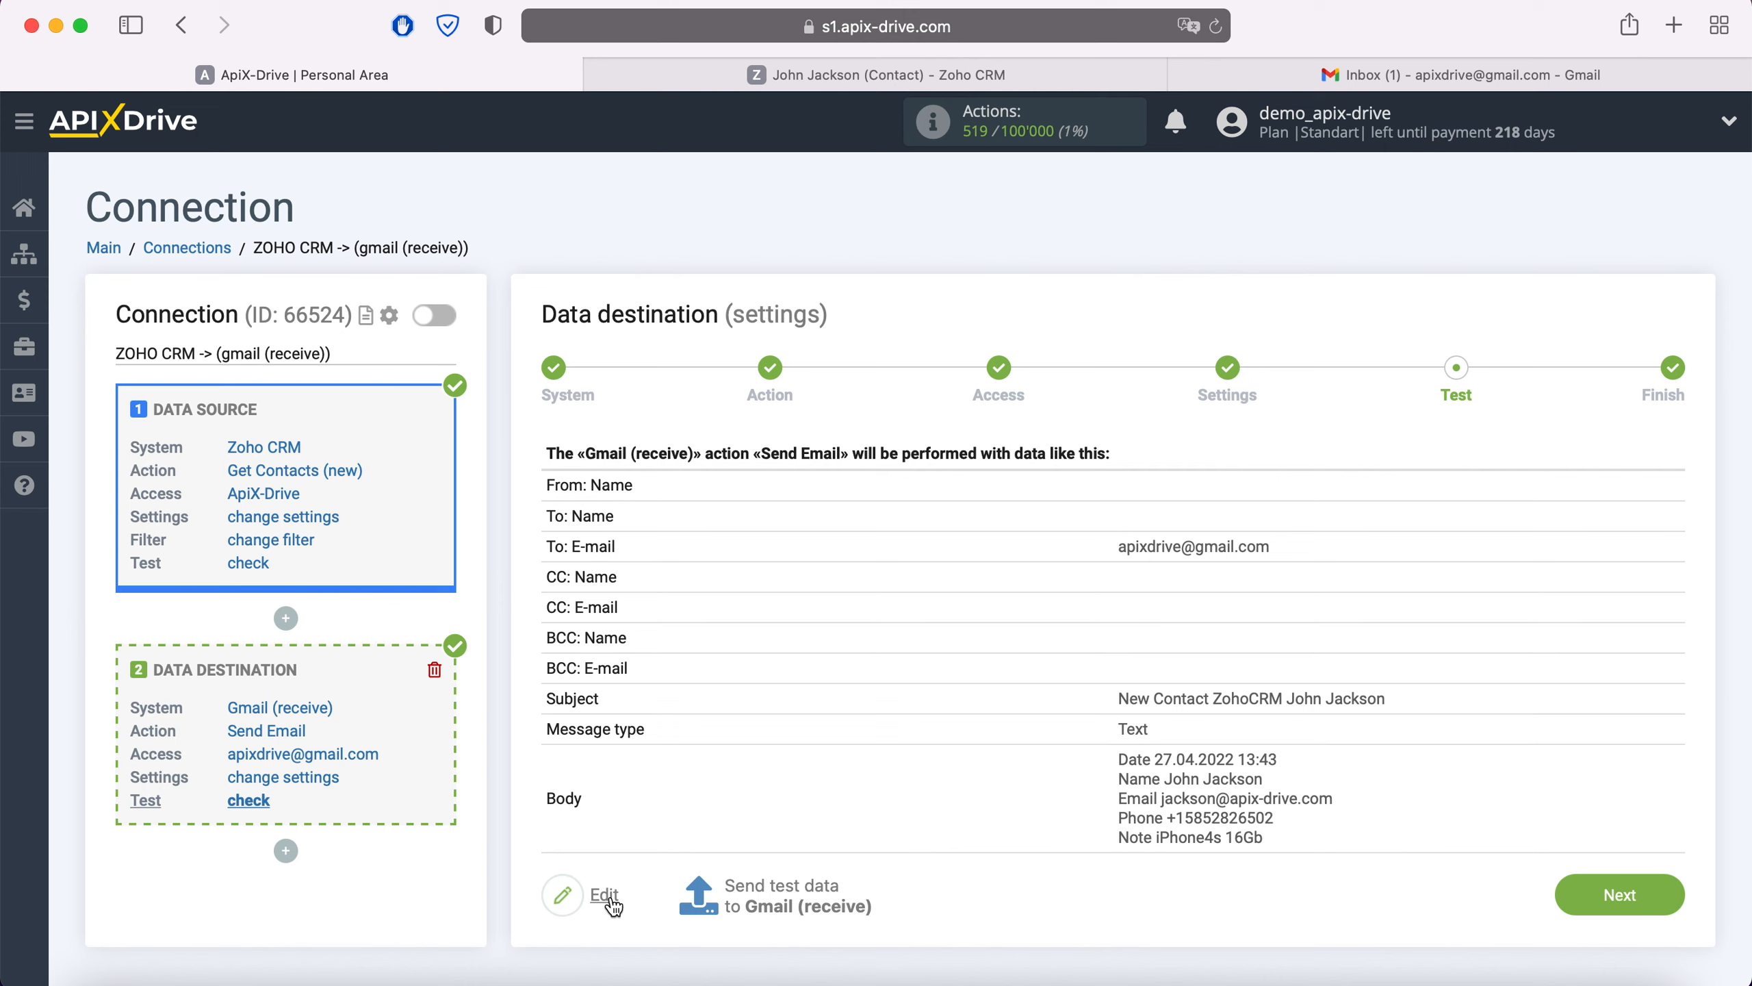
# Send test data to Gmail, check the received test email in the inbox, and finish destination setup.
pyautogui.click(780, 889)
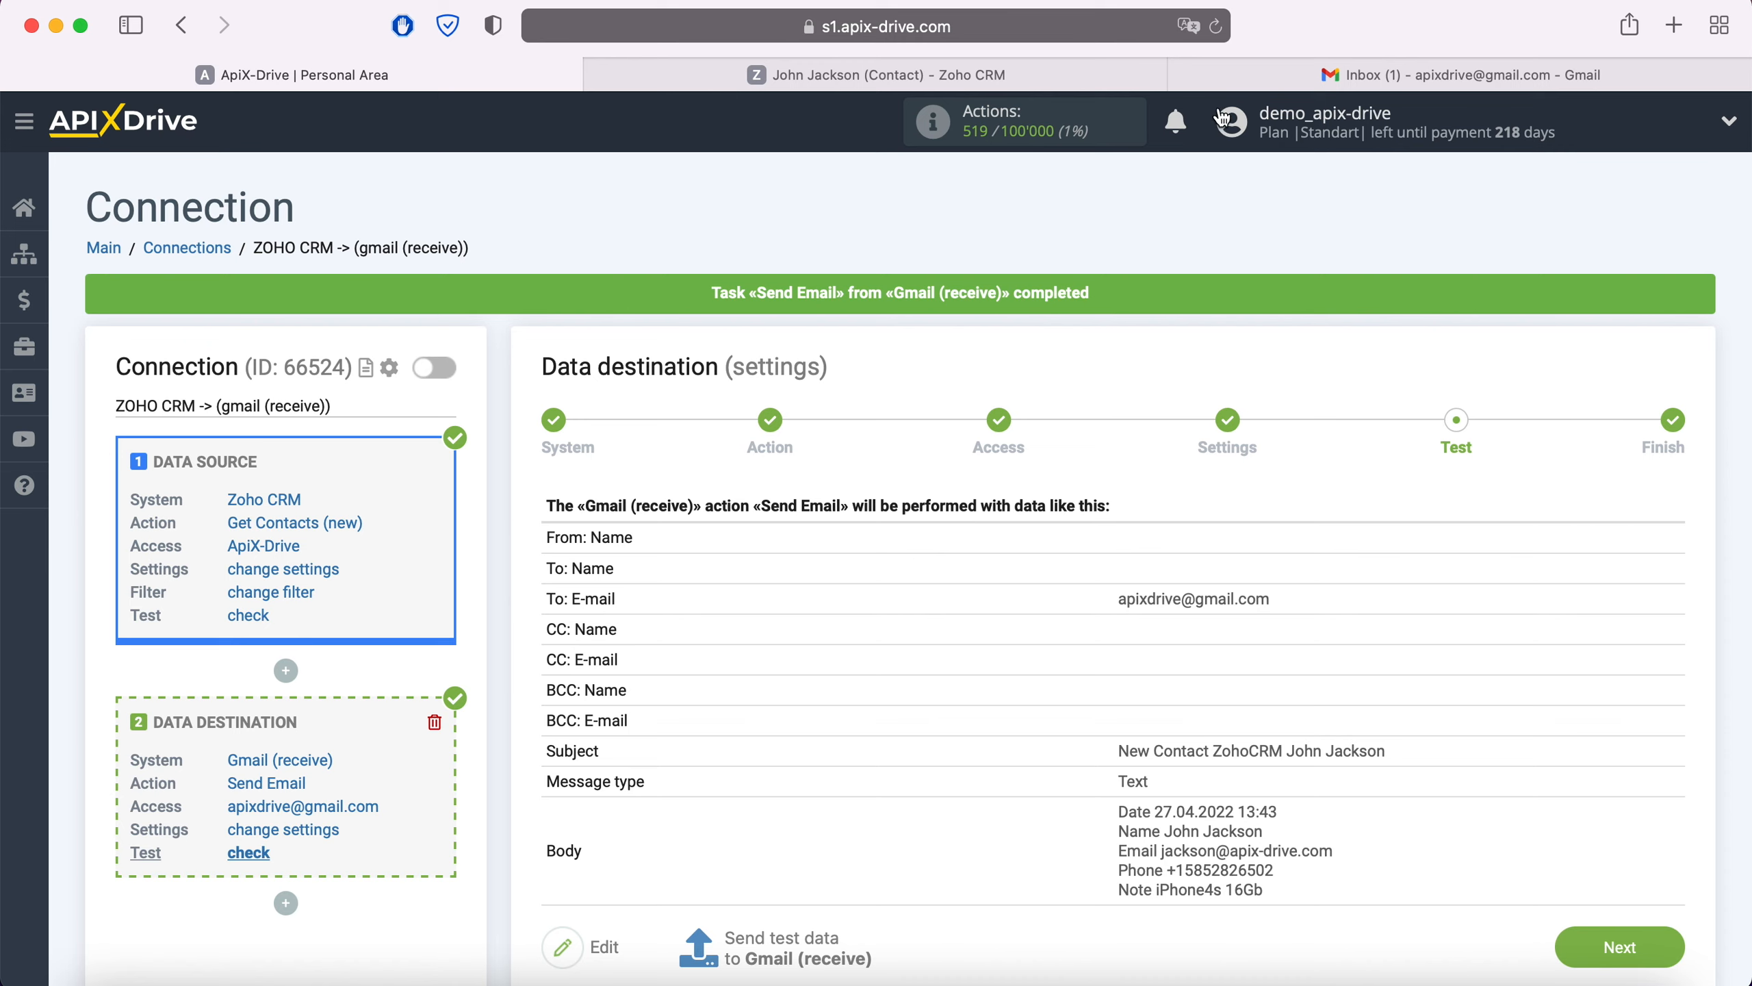
pyautogui.click(1234, 74)
pyautogui.click(725, 323)
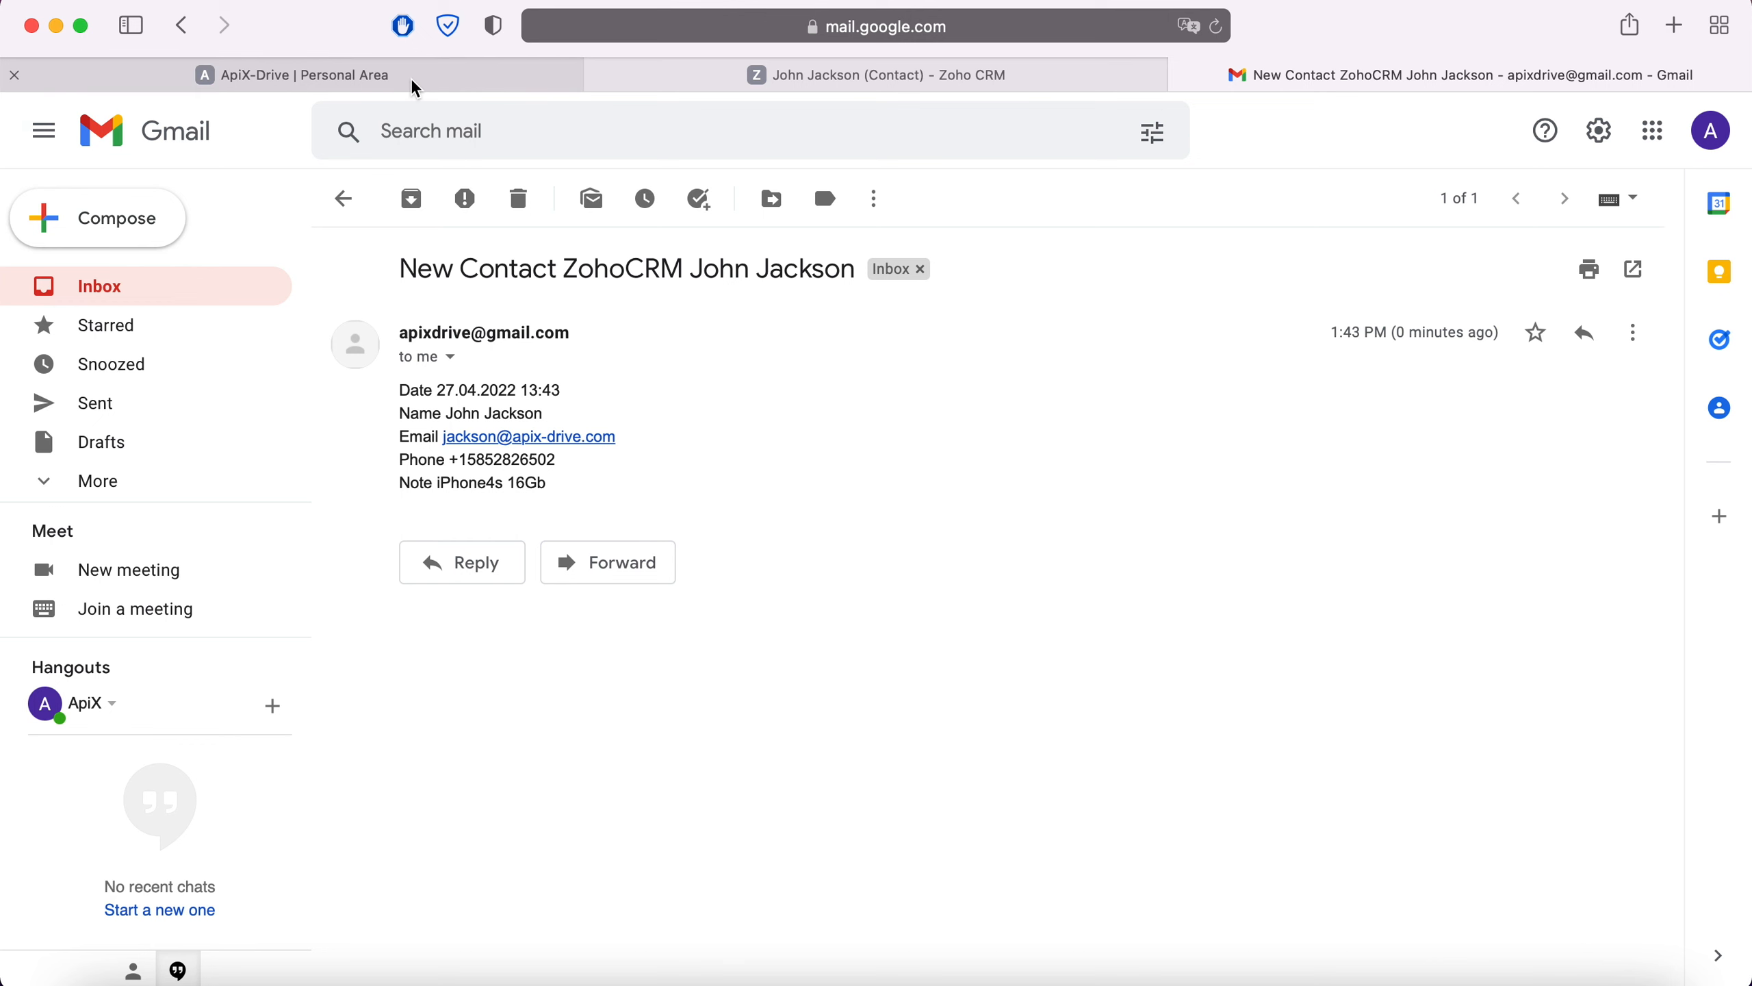
pyautogui.click(292, 75)
pyautogui.click(1660, 899)
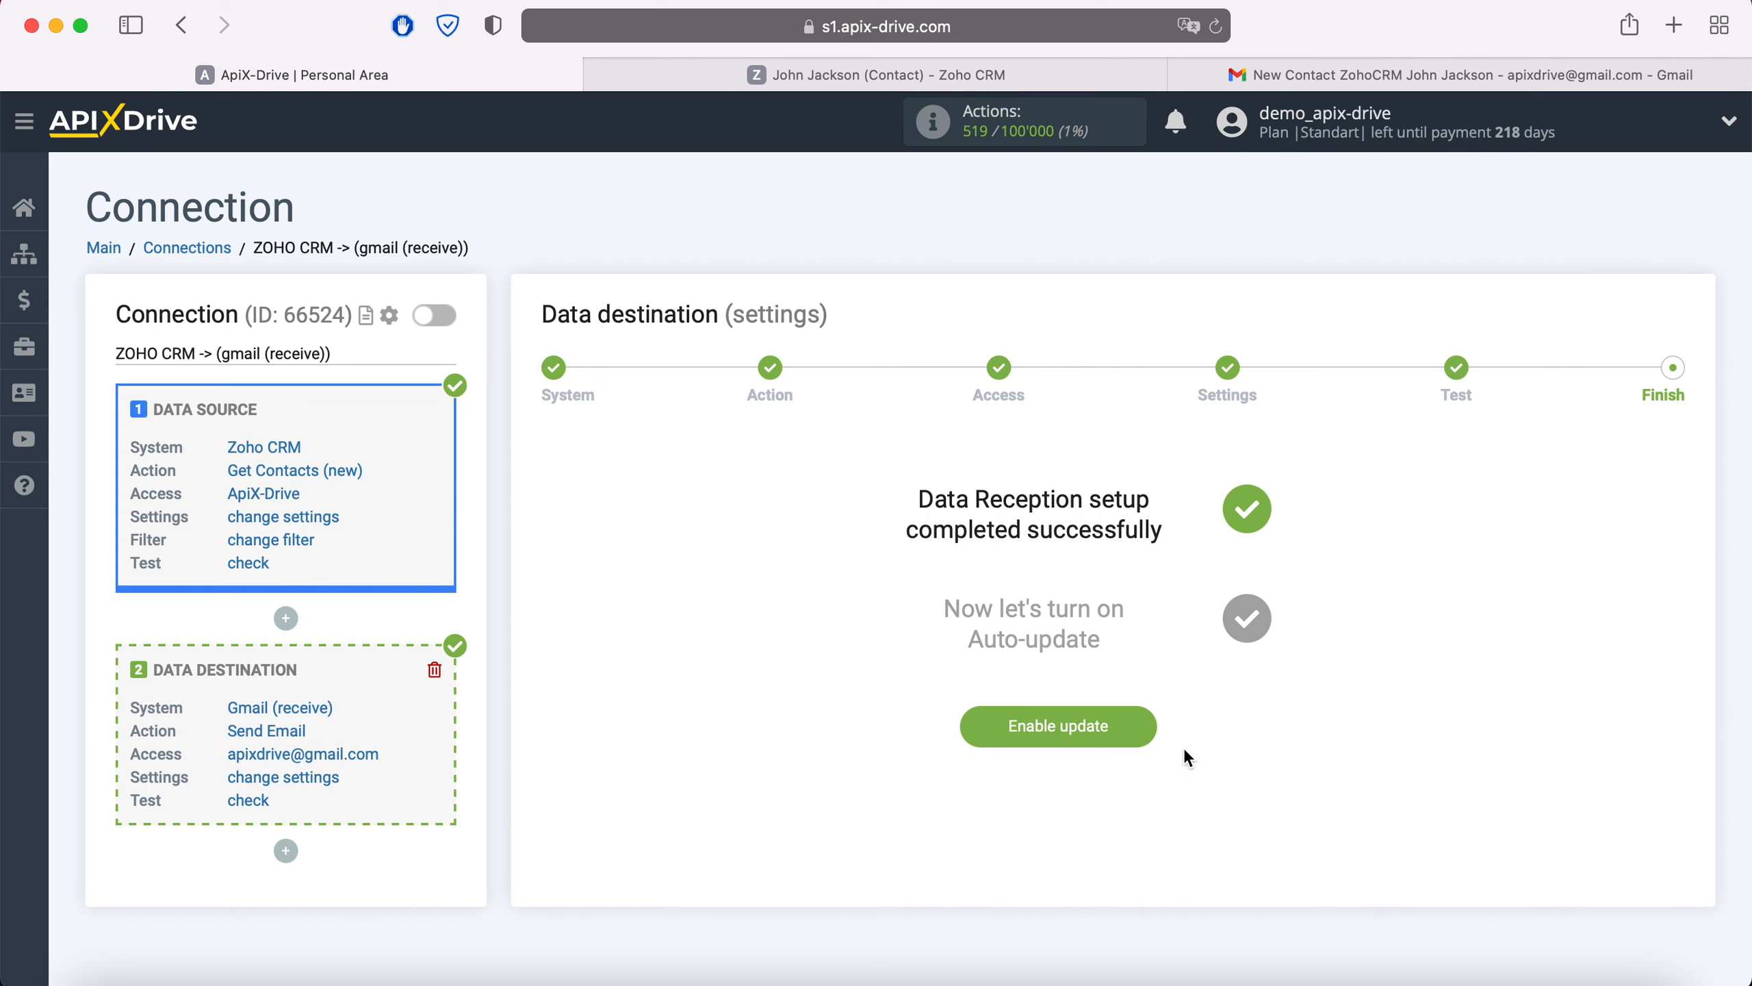
# Turn on auto-update for the Zoho CRM to Gmail connection and save a 5-minute update interval.
pyautogui.click(1132, 722)
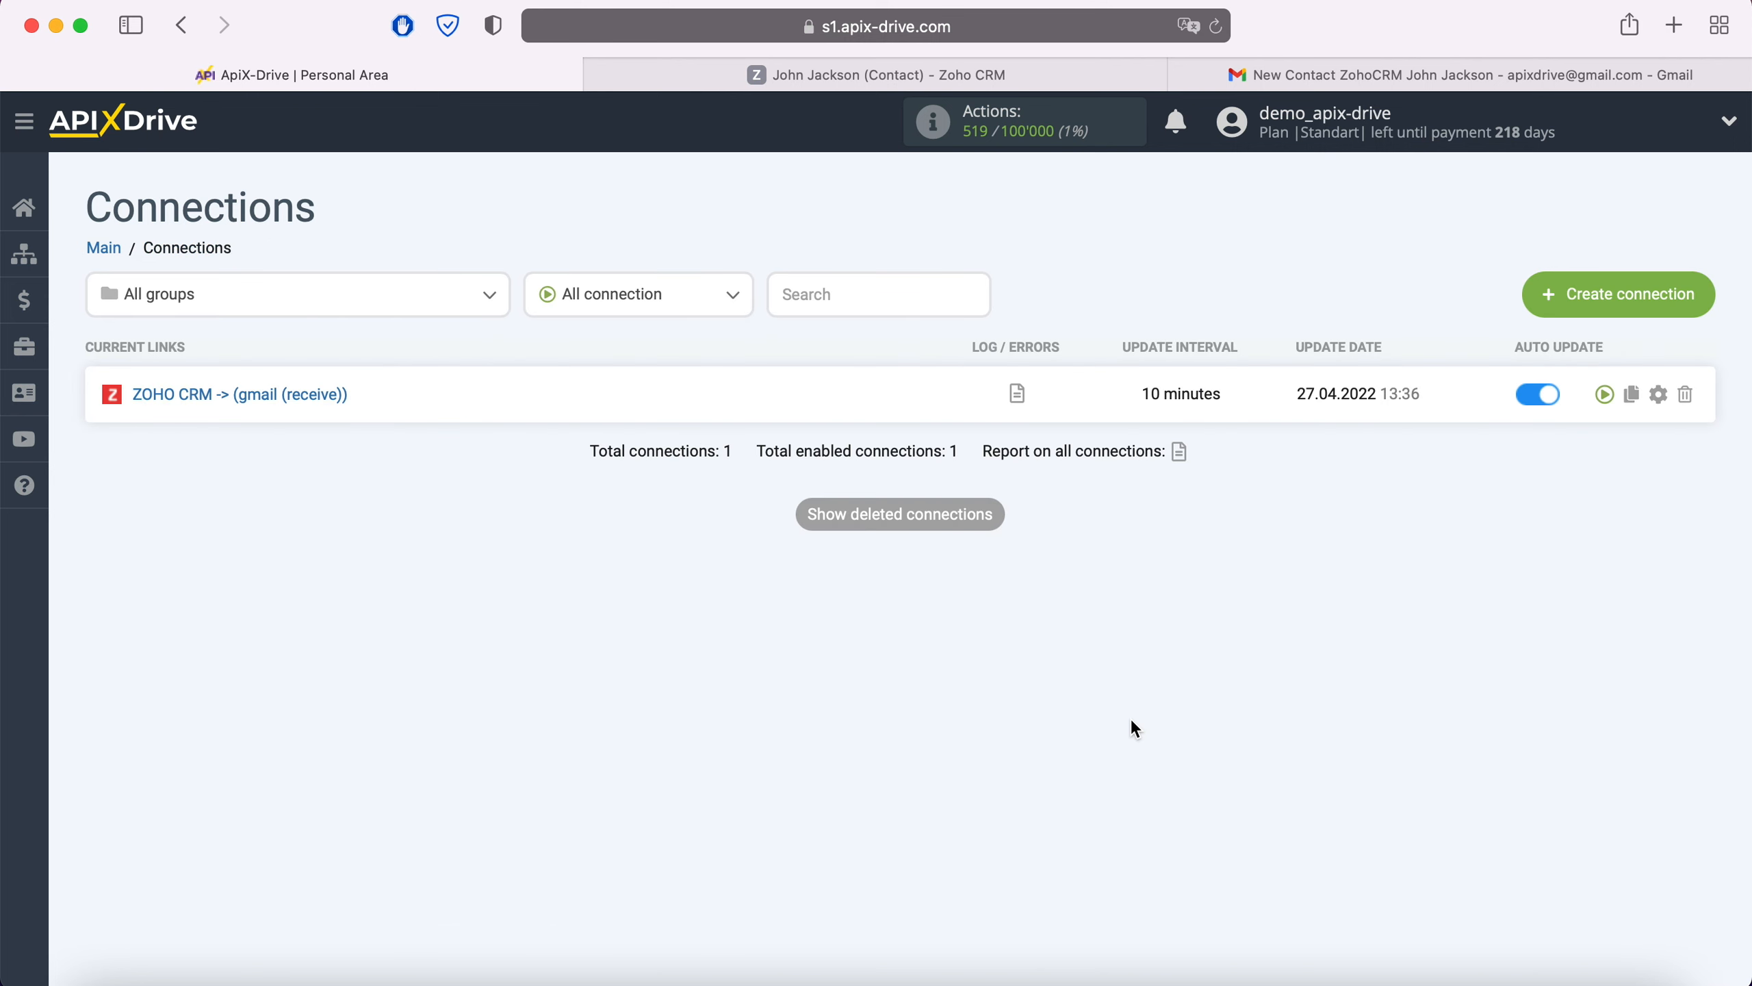
pyautogui.click(1659, 394)
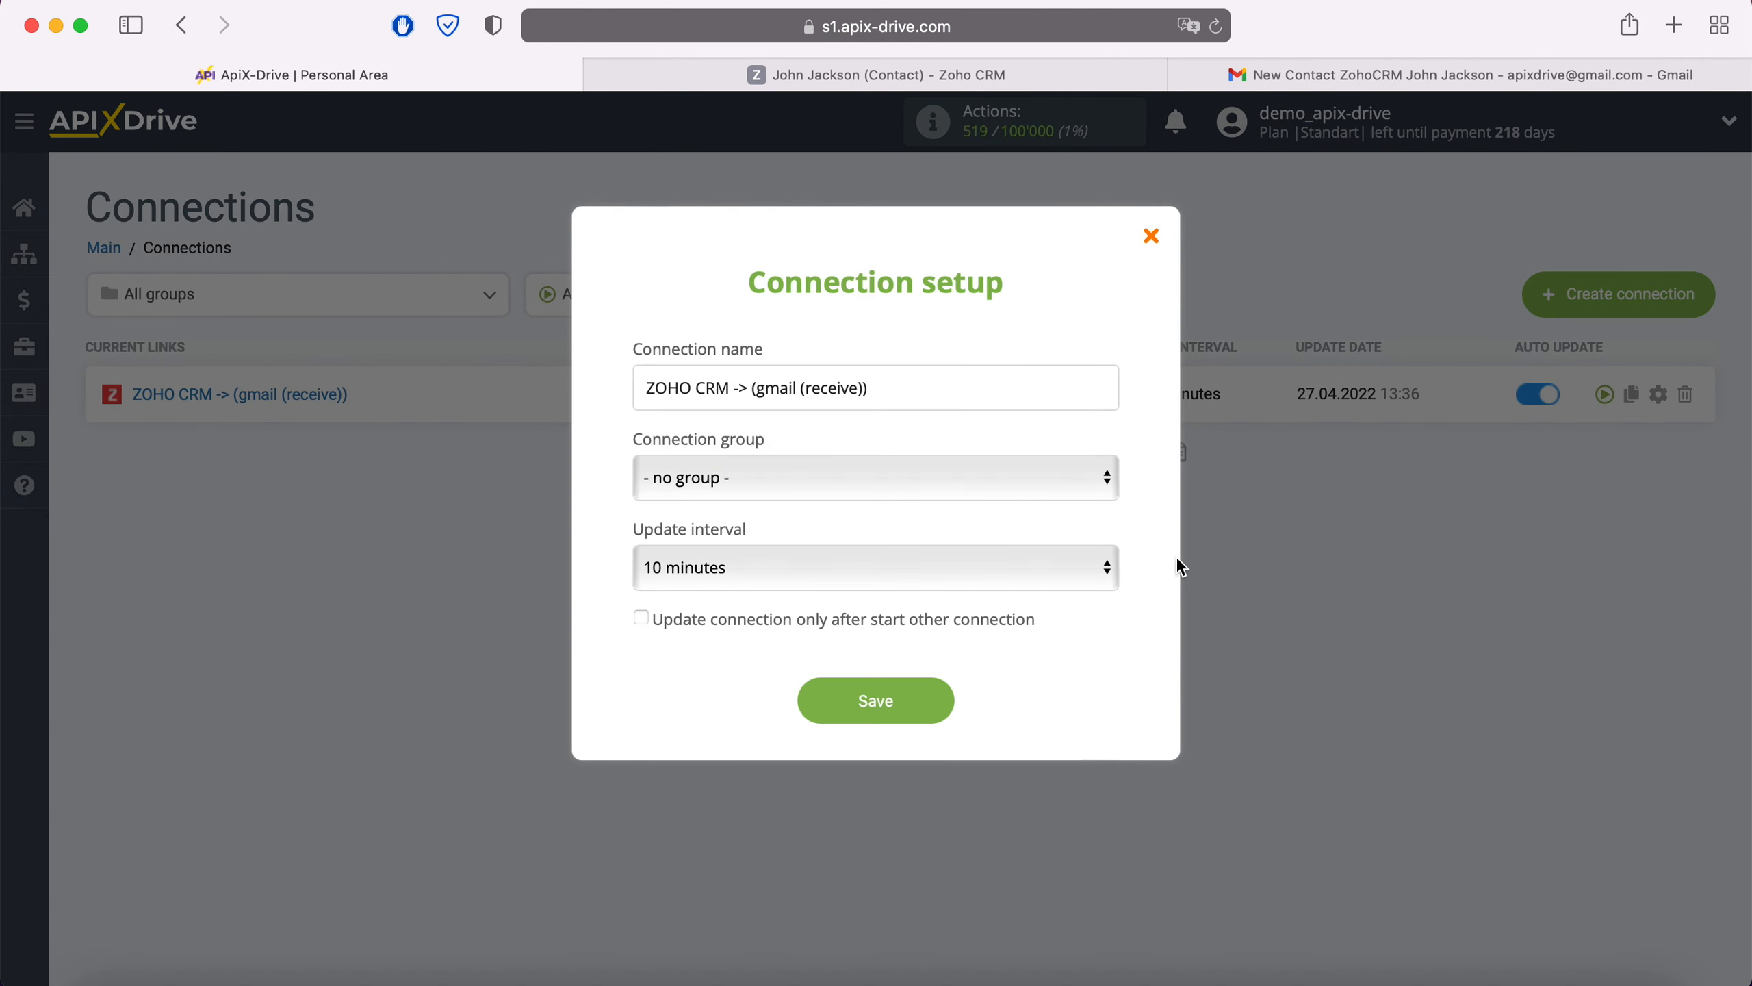
pyautogui.click(1002, 560)
pyautogui.click(884, 530)
pyautogui.click(934, 696)
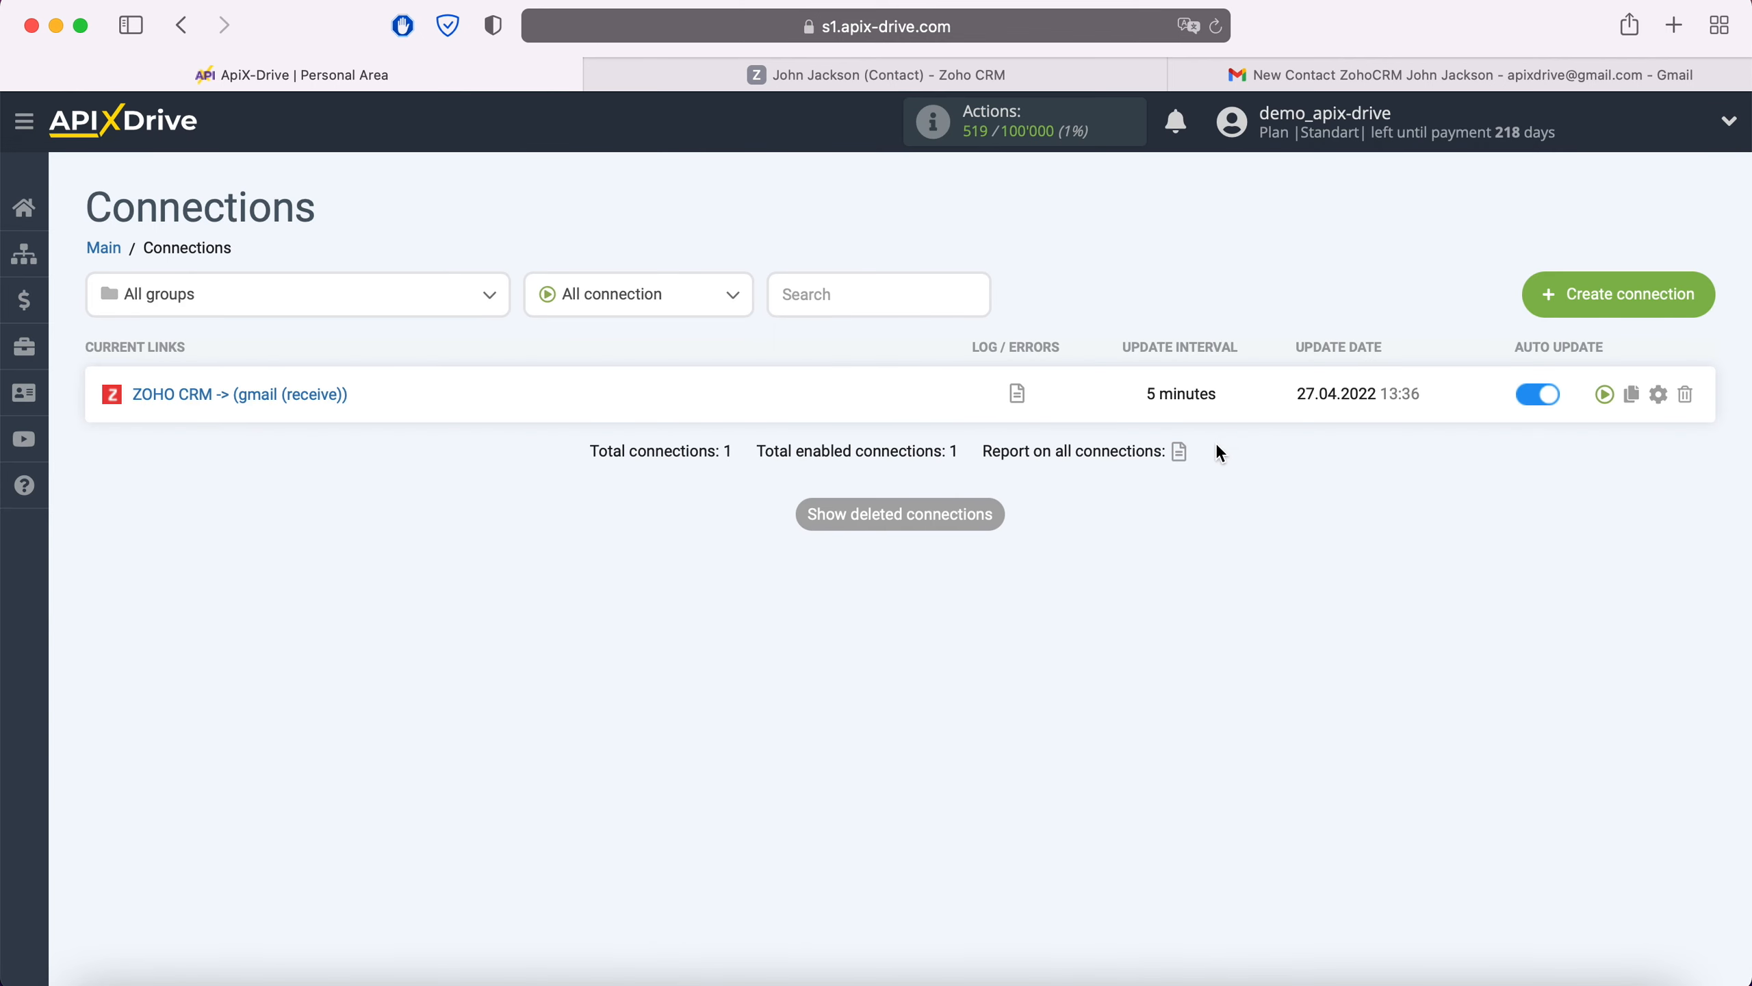